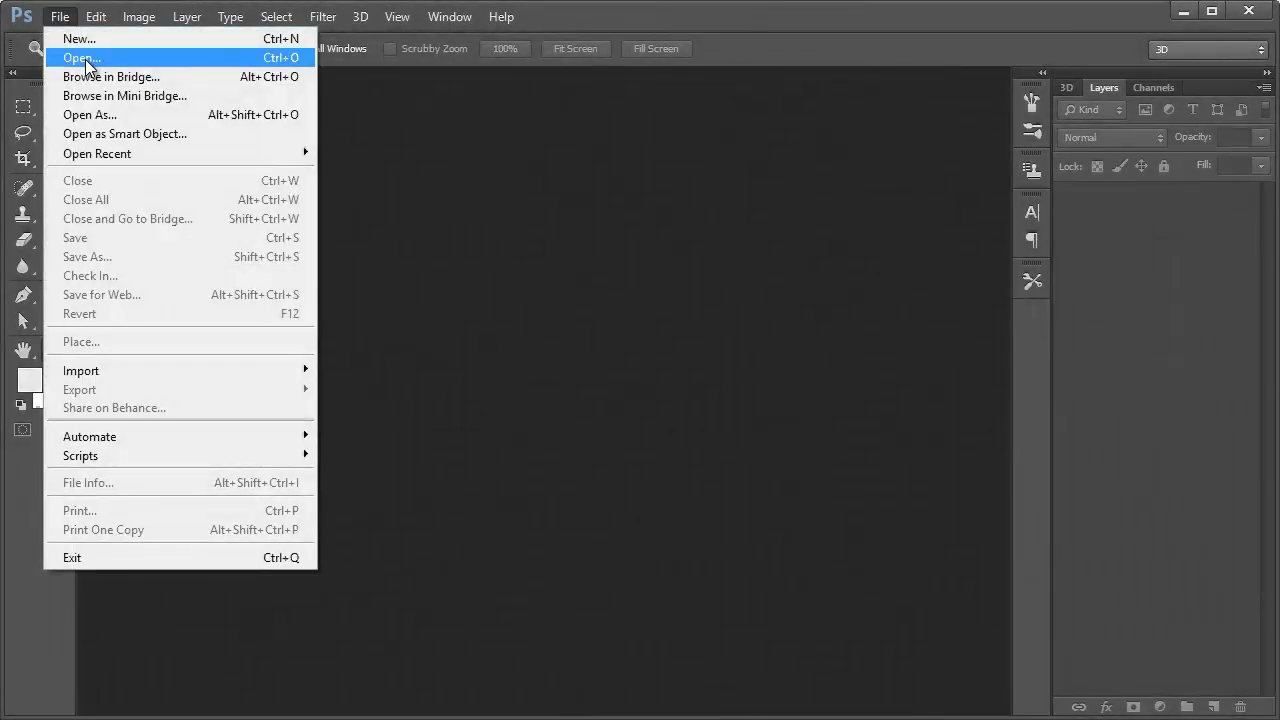
Open grid.psd and zoom the canvas in to 66.7%
click(86, 66)
double_click(433, 265)
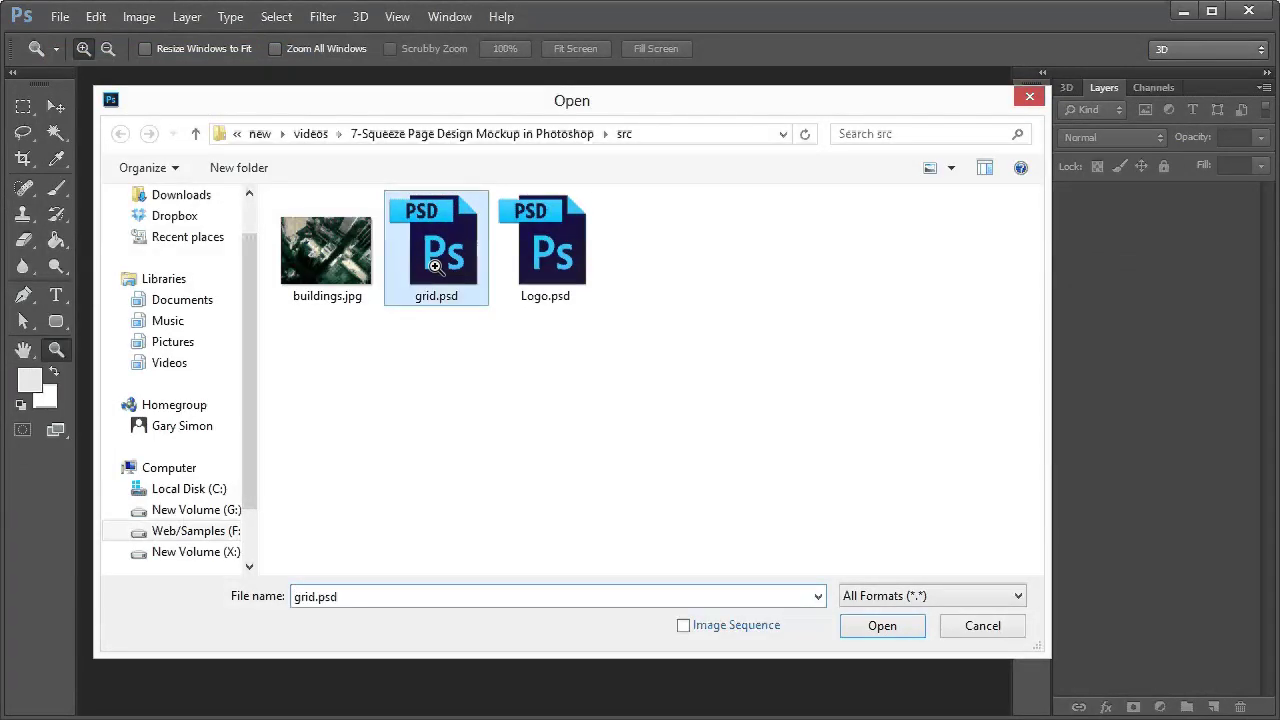
click(528, 213)
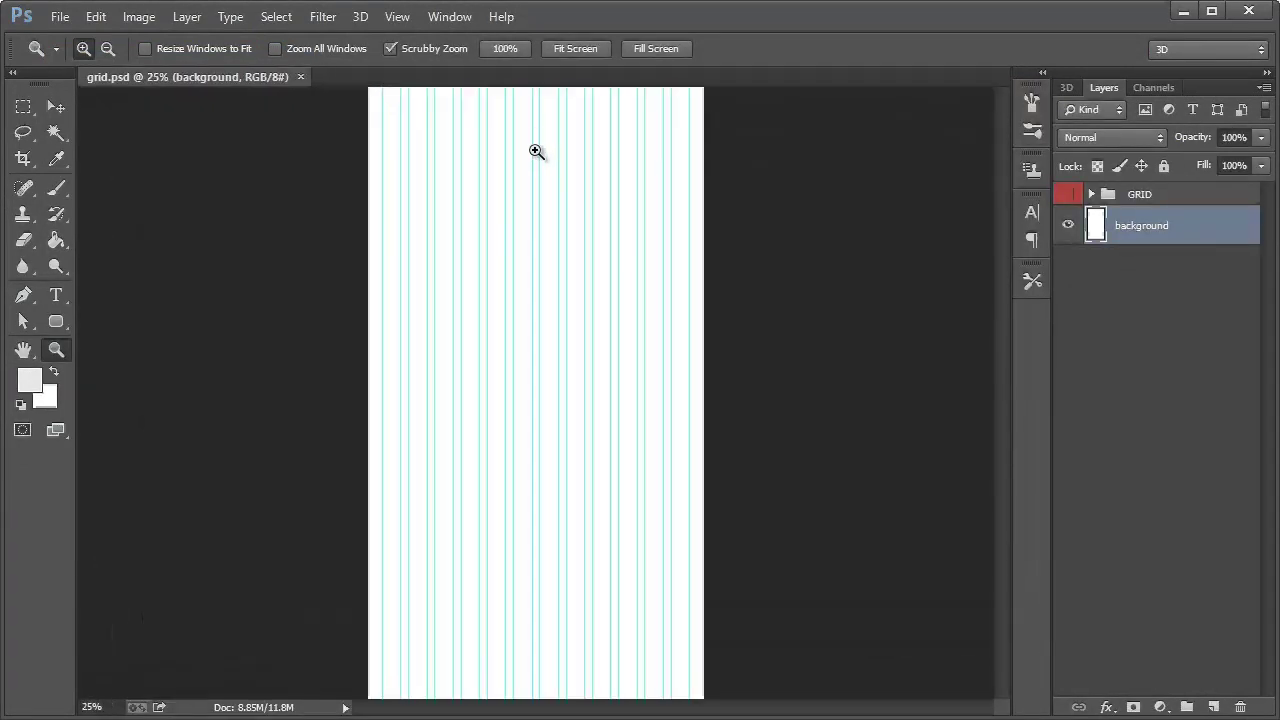
click(534, 151)
click(520, 200)
click(548, 196)
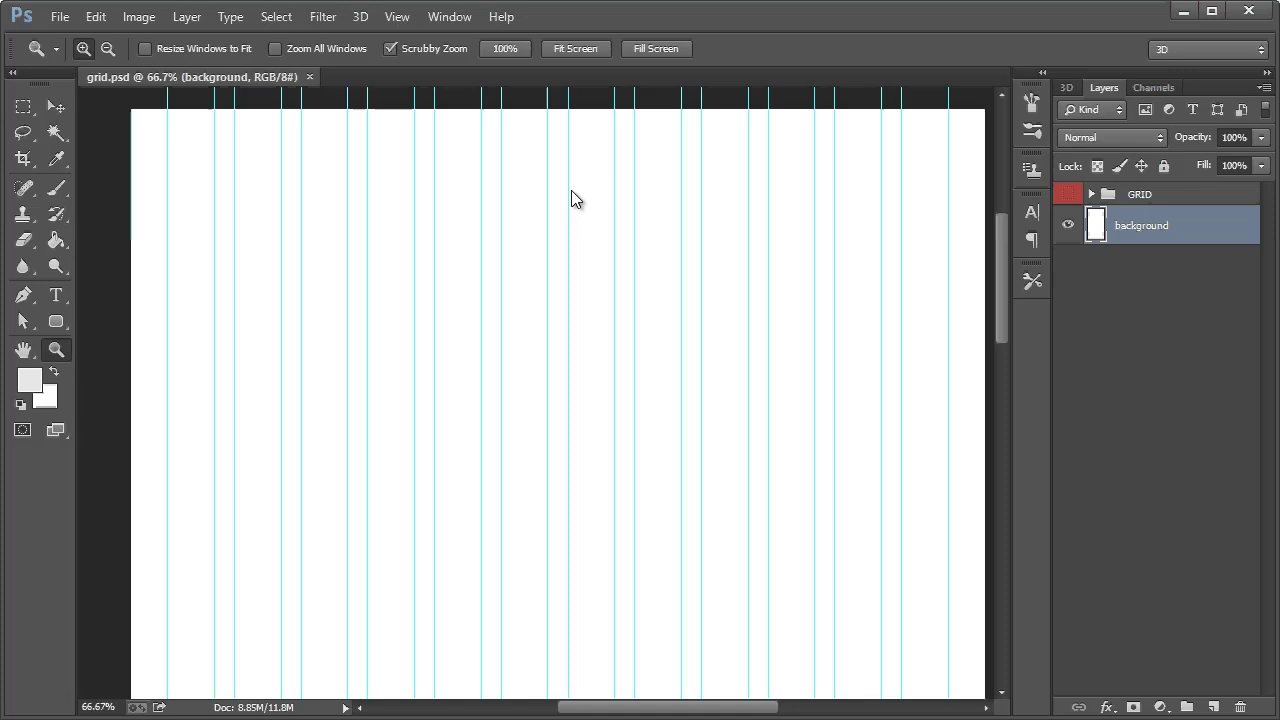
drag(641, 709, 650, 712)
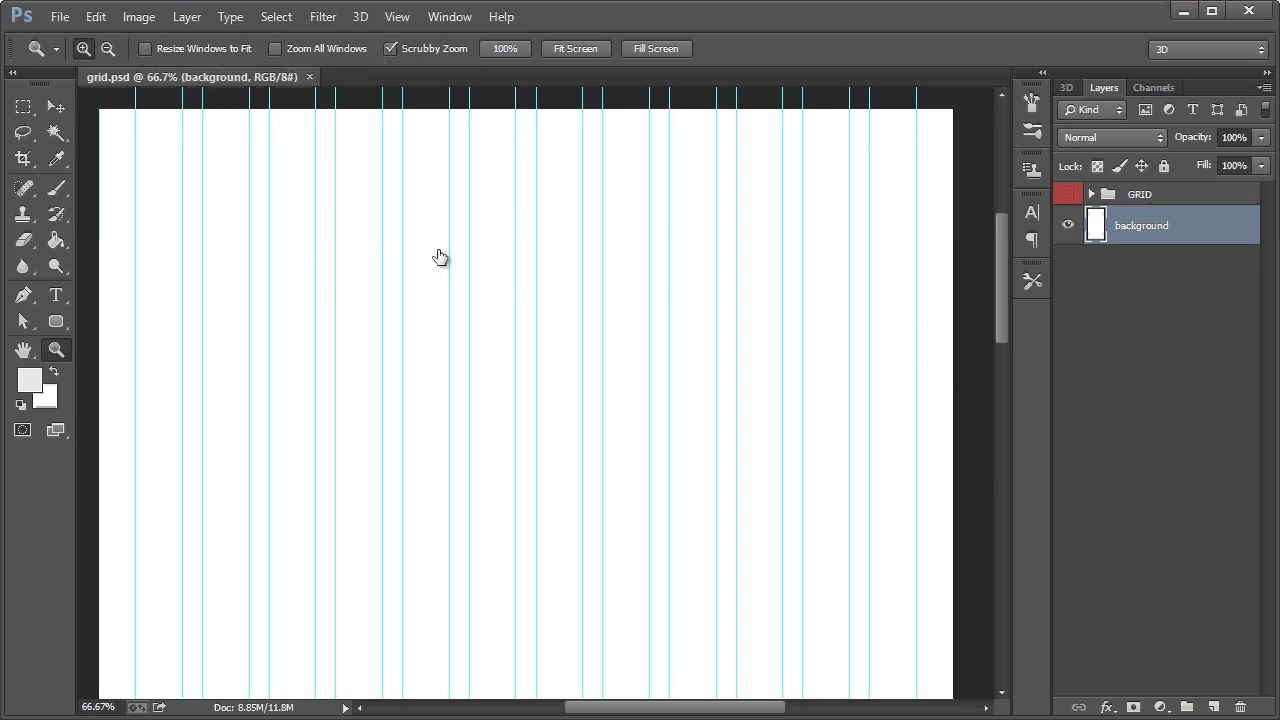
Show and select the GRID group's blue column stripes, and hide the cyan guides
click(1070, 194)
click(1135, 194)
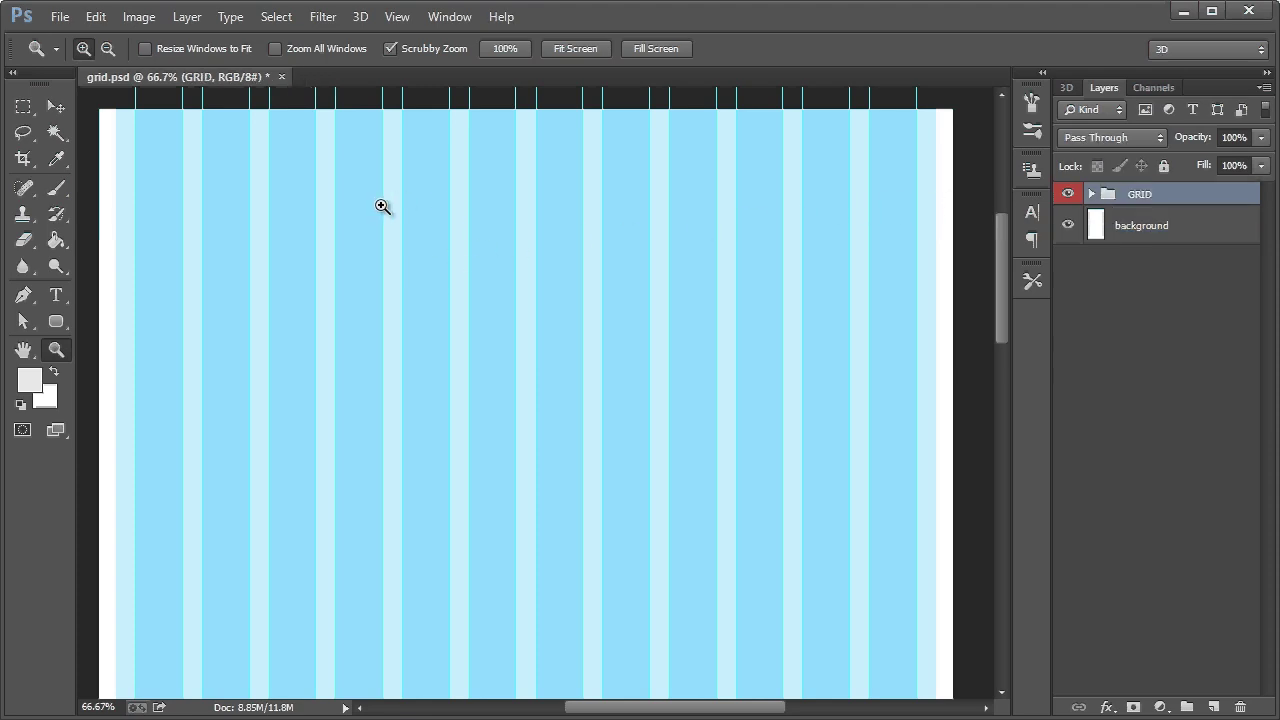
key(ctrl+semicolon)
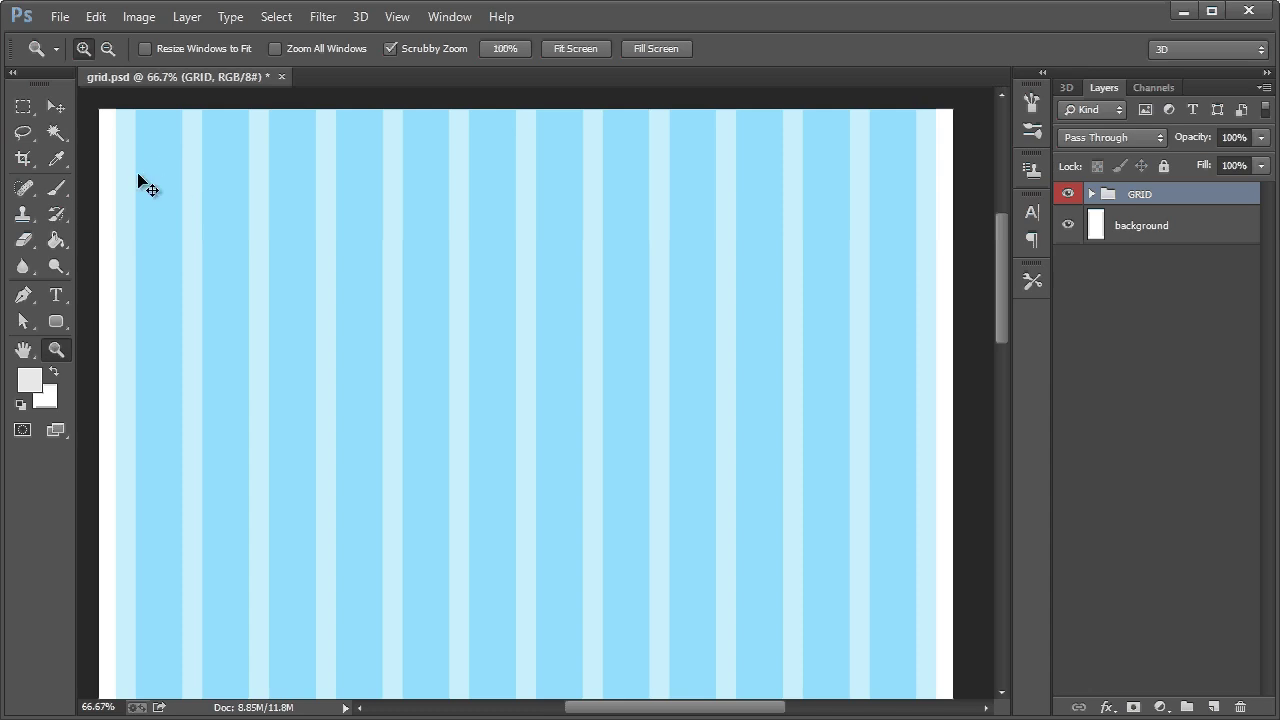
Hide the GRID group and open Logo.psd
click(56, 106)
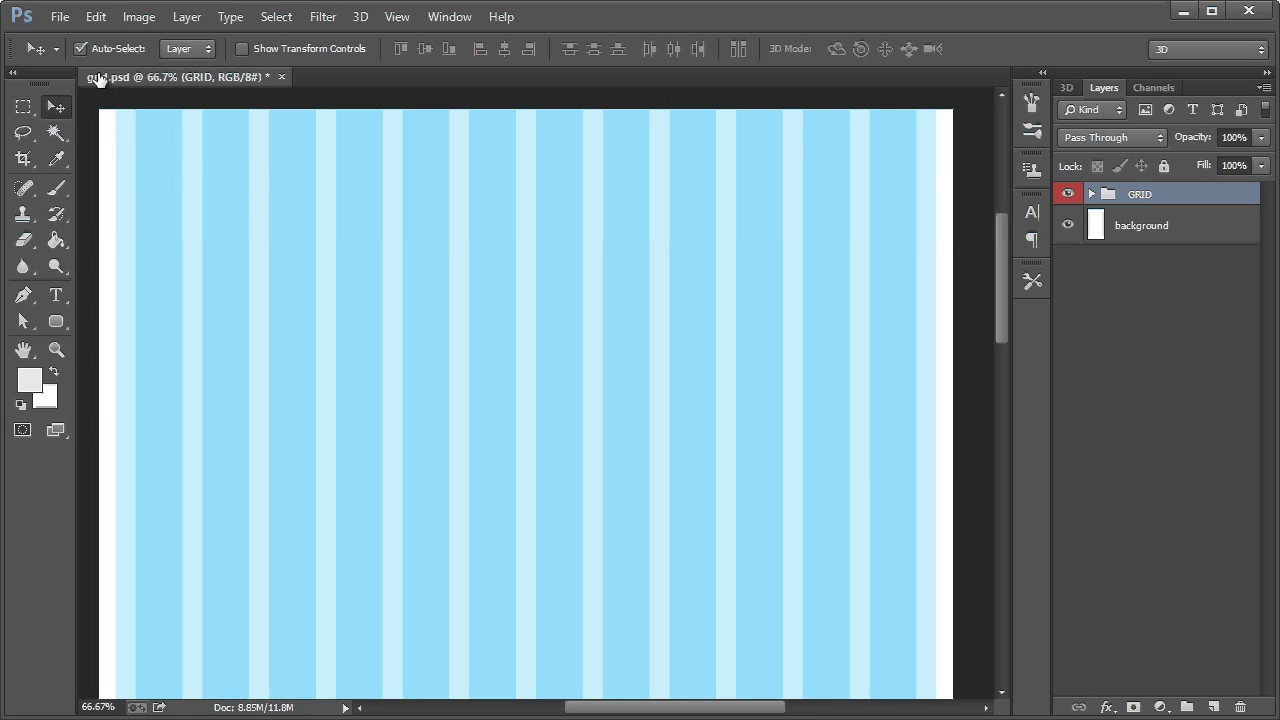
click(1068, 194)
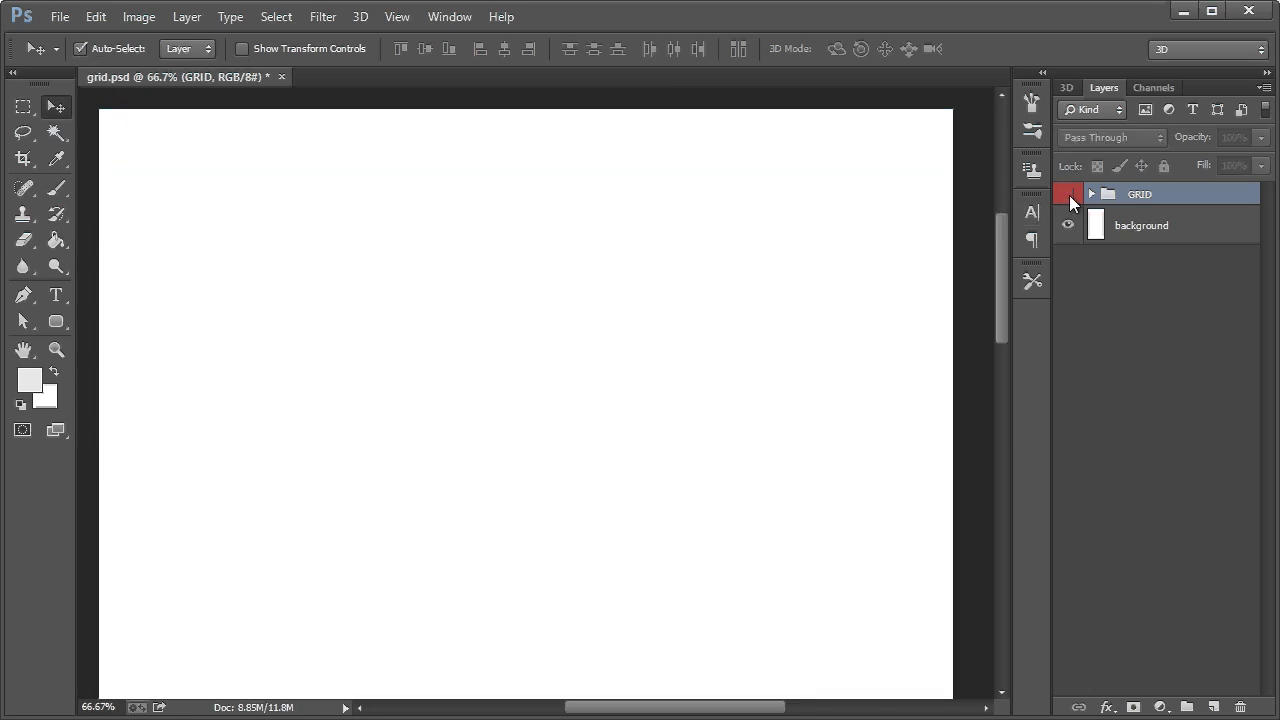
click(58, 18)
click(80, 55)
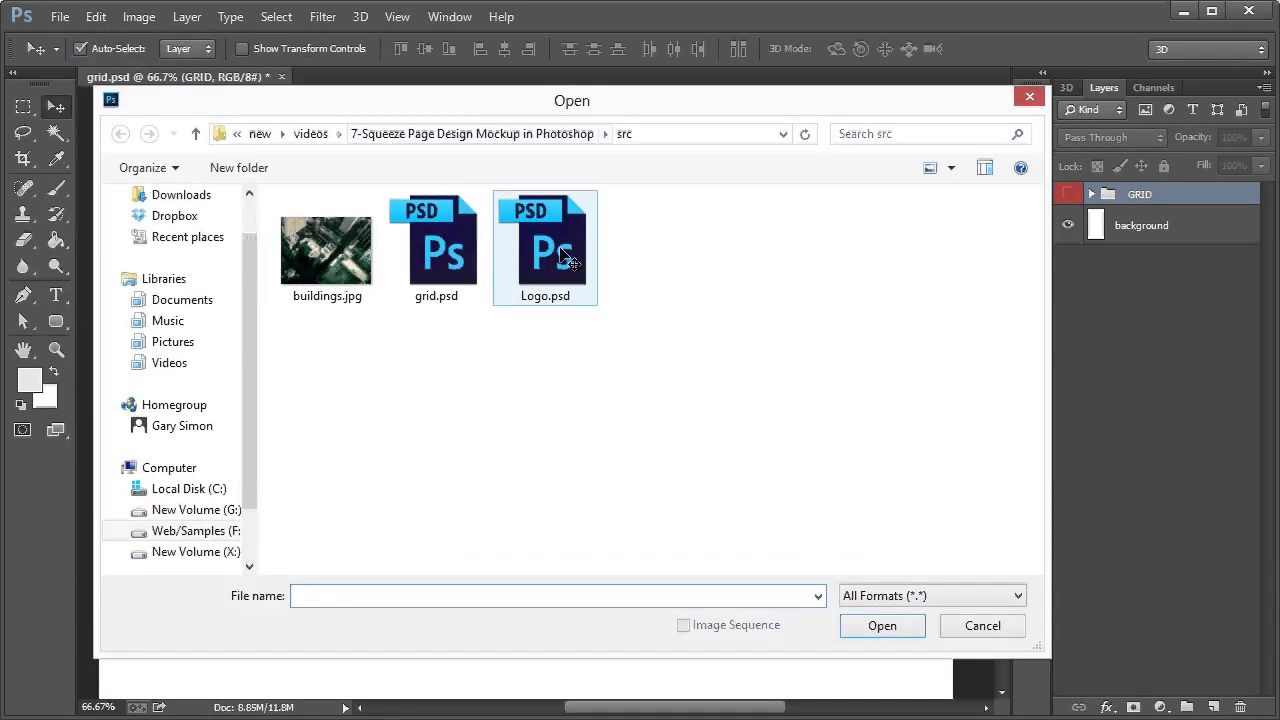
double_click(545, 245)
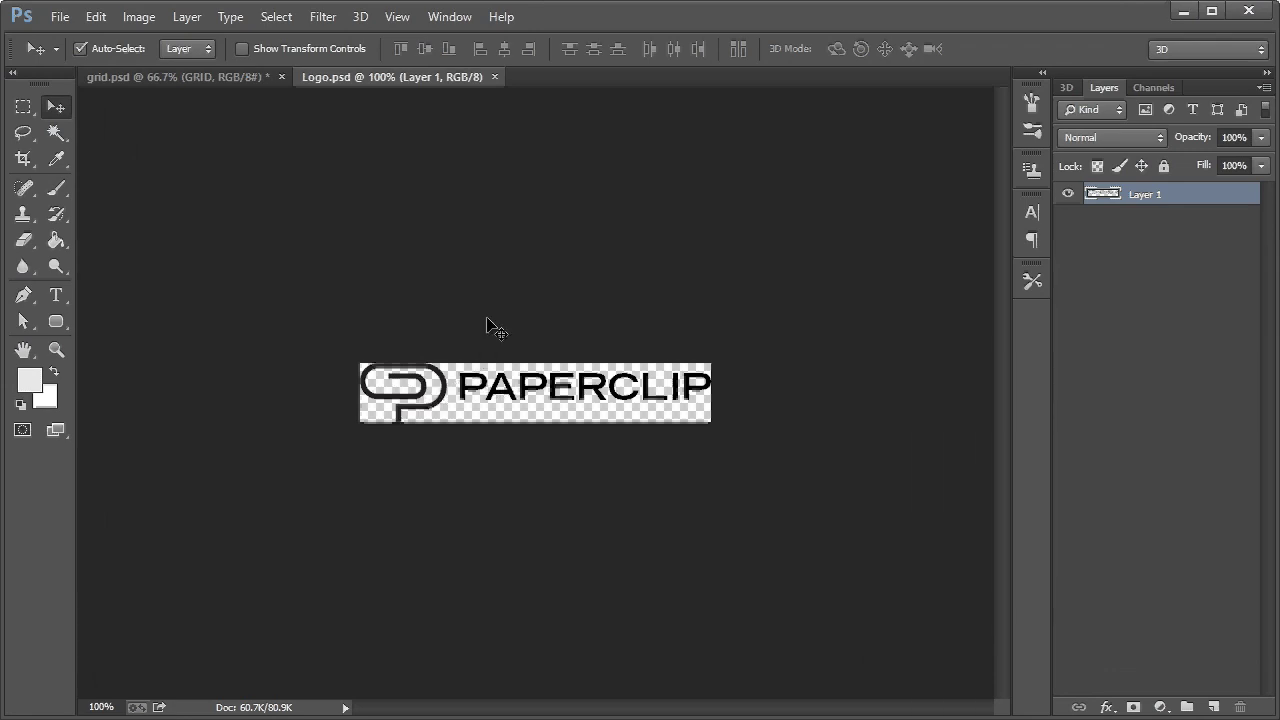
Copy the whole logo into grid.psd and drag it near the top of the page
key(ctrl+a)
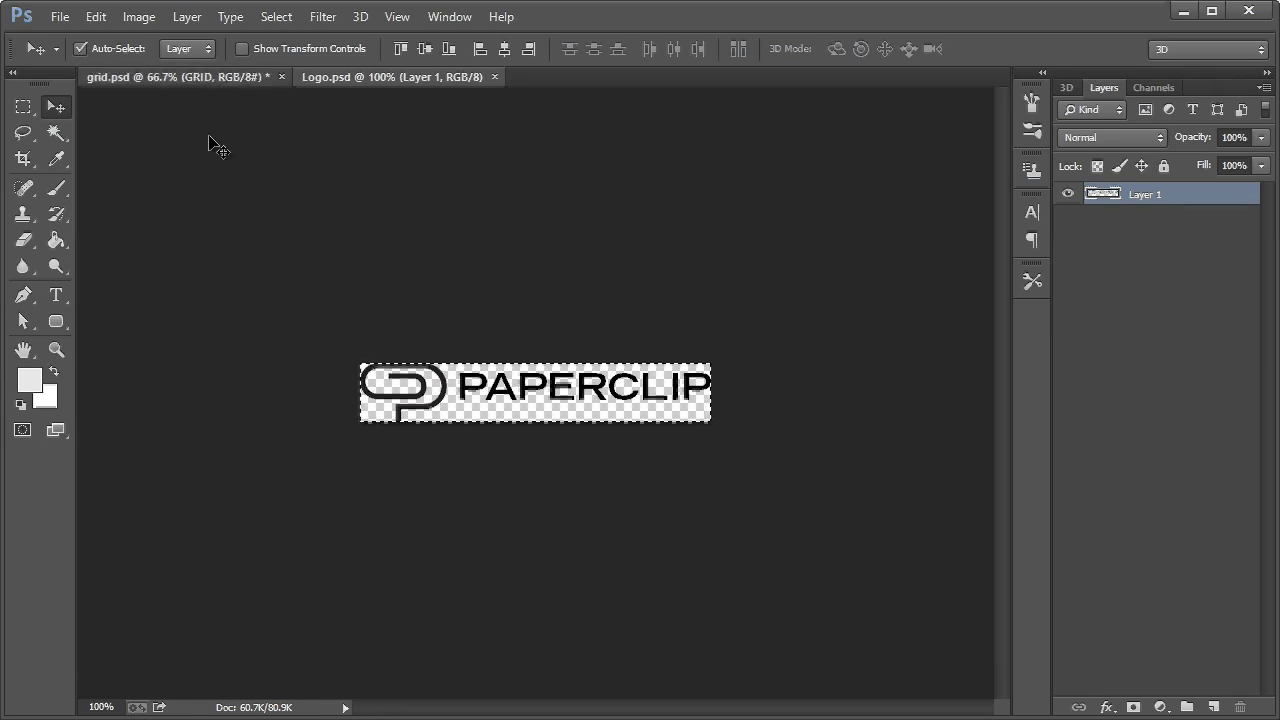
click(120, 77)
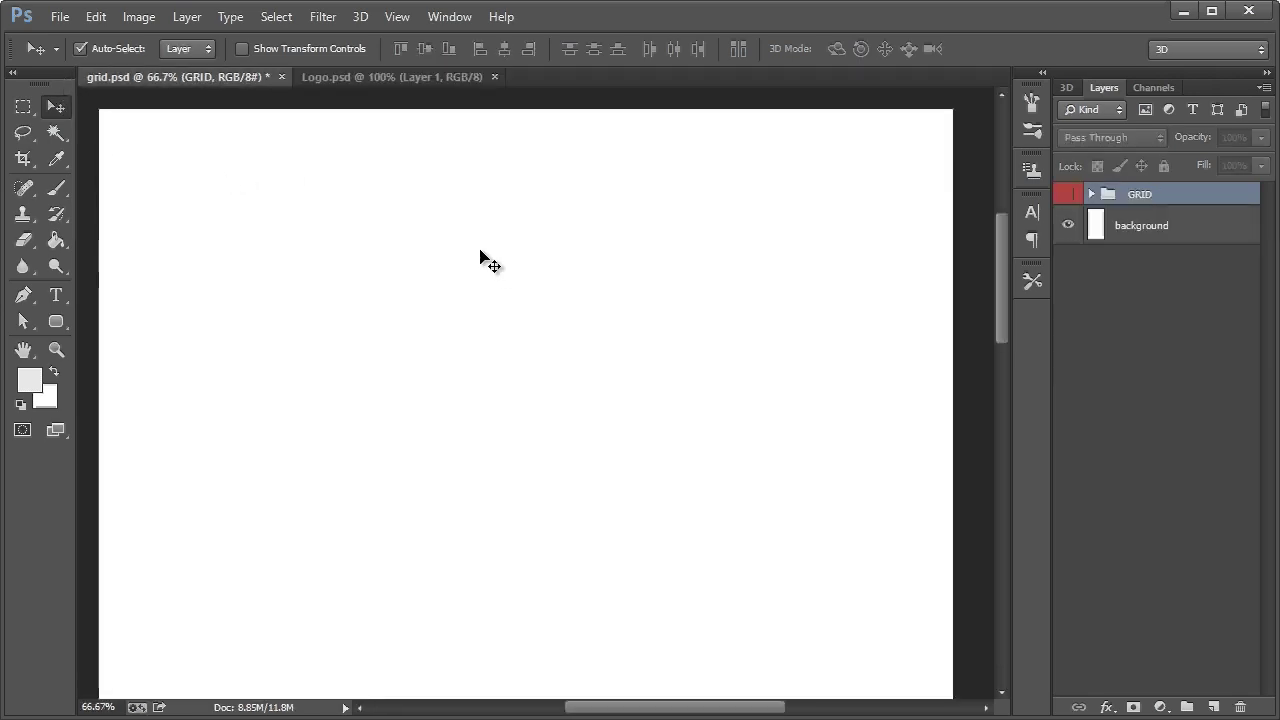
key(ctrl+v)
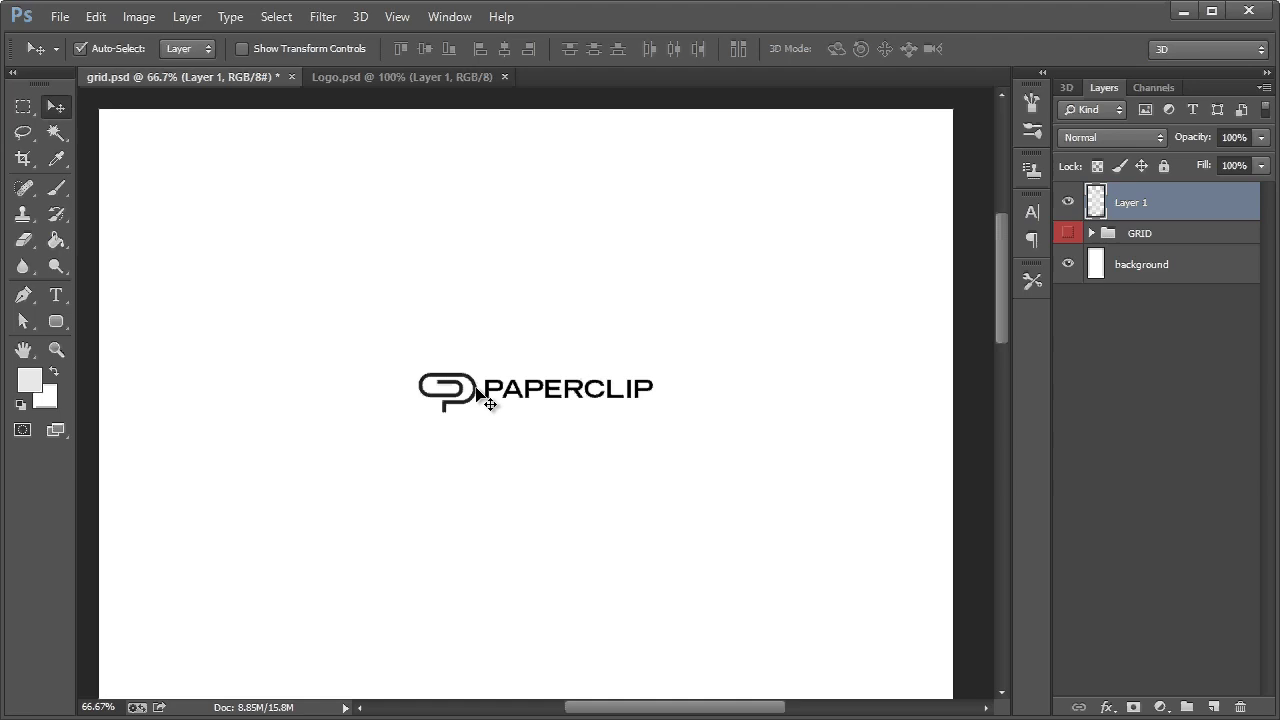
drag(489, 400, 443, 331)
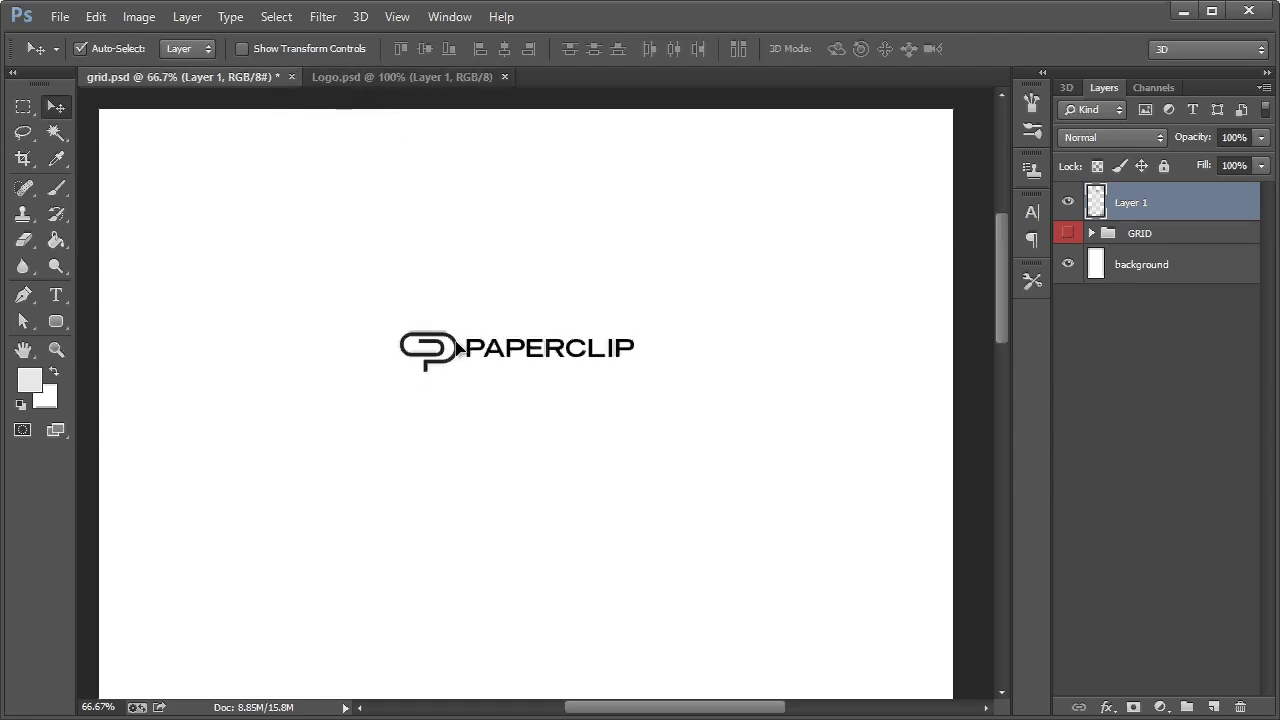
drag(458, 347, 431, 158)
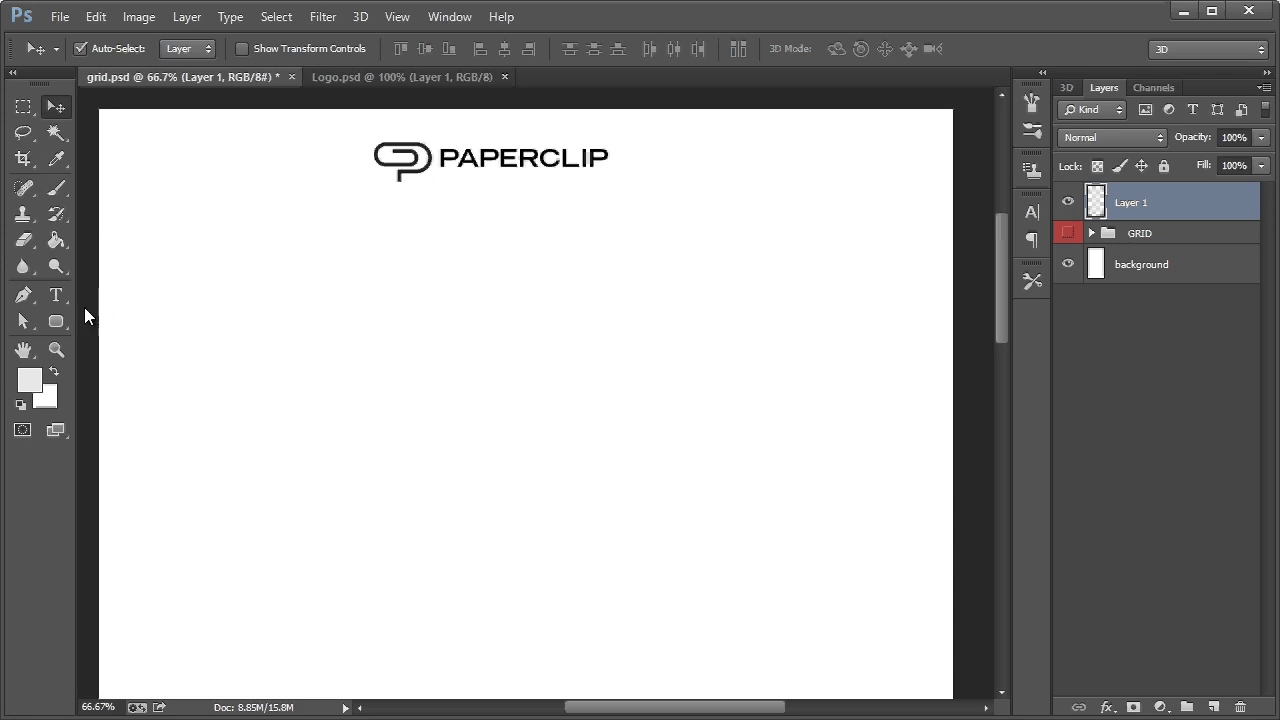
Pick the Rectangle tool, rename Layer 1 to 'Logo', and select the GRID group
click(56, 321)
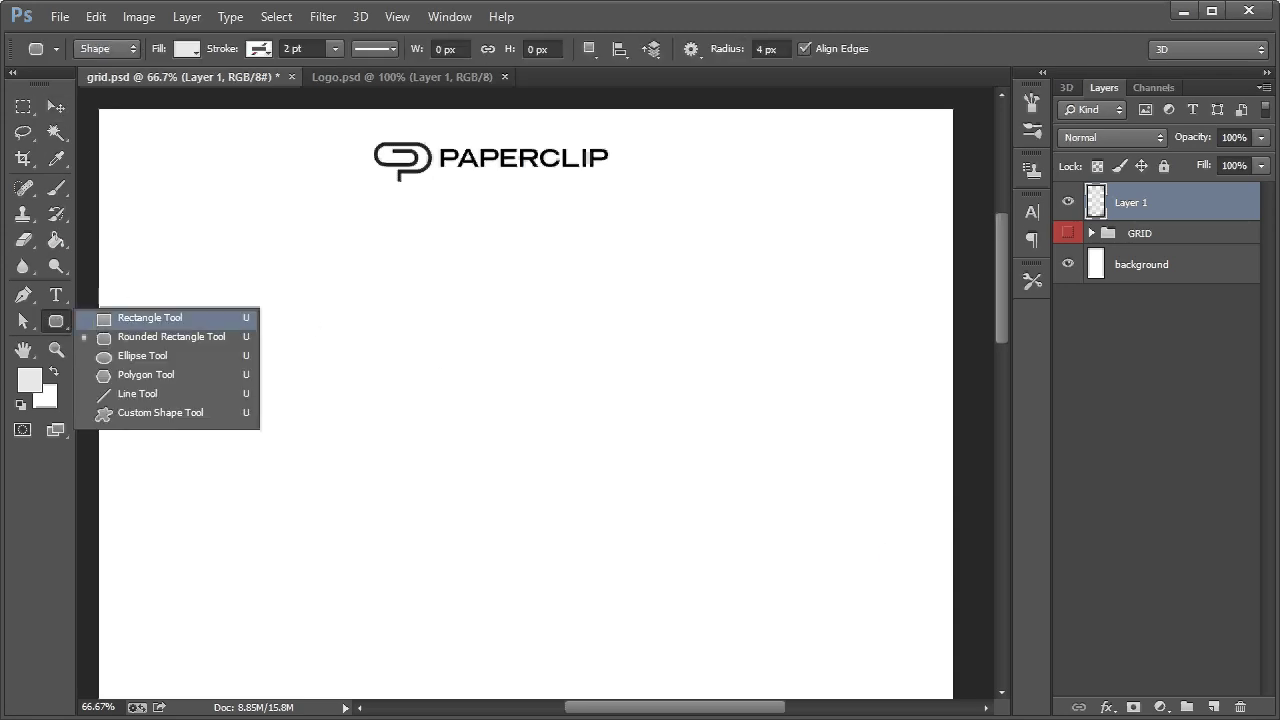
click(150, 318)
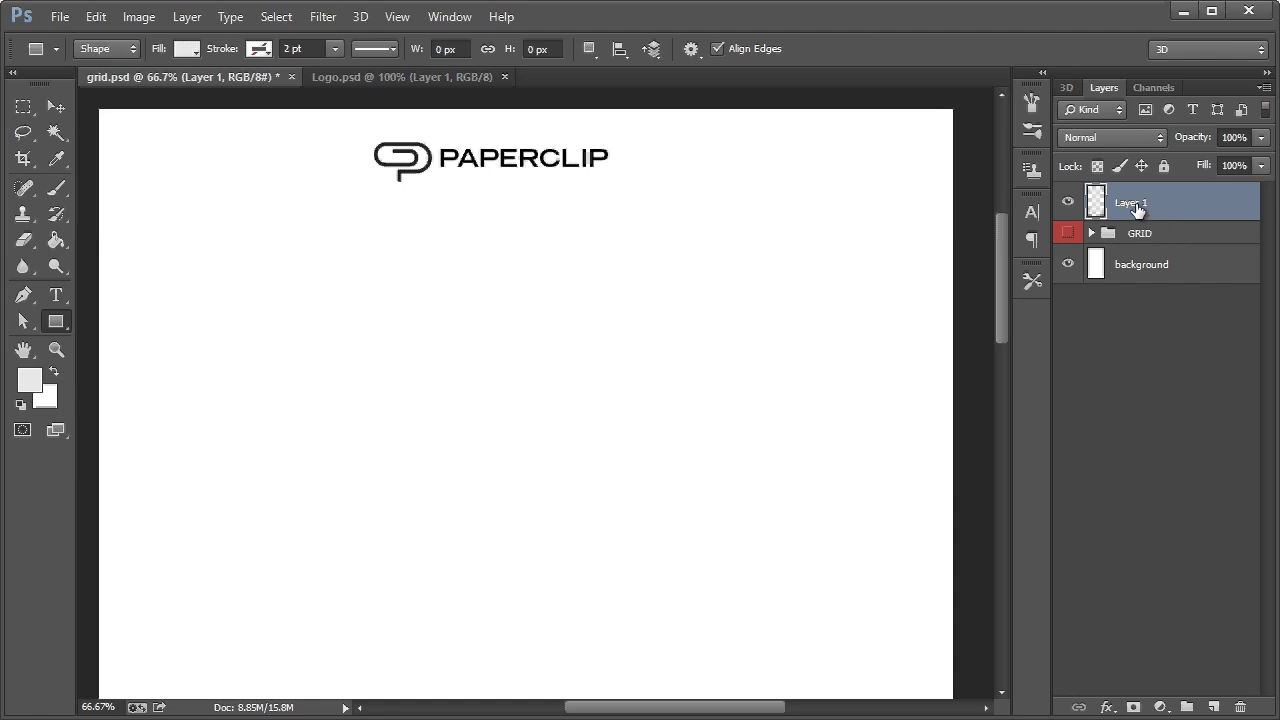
double_click(1133, 203)
text(Logo)
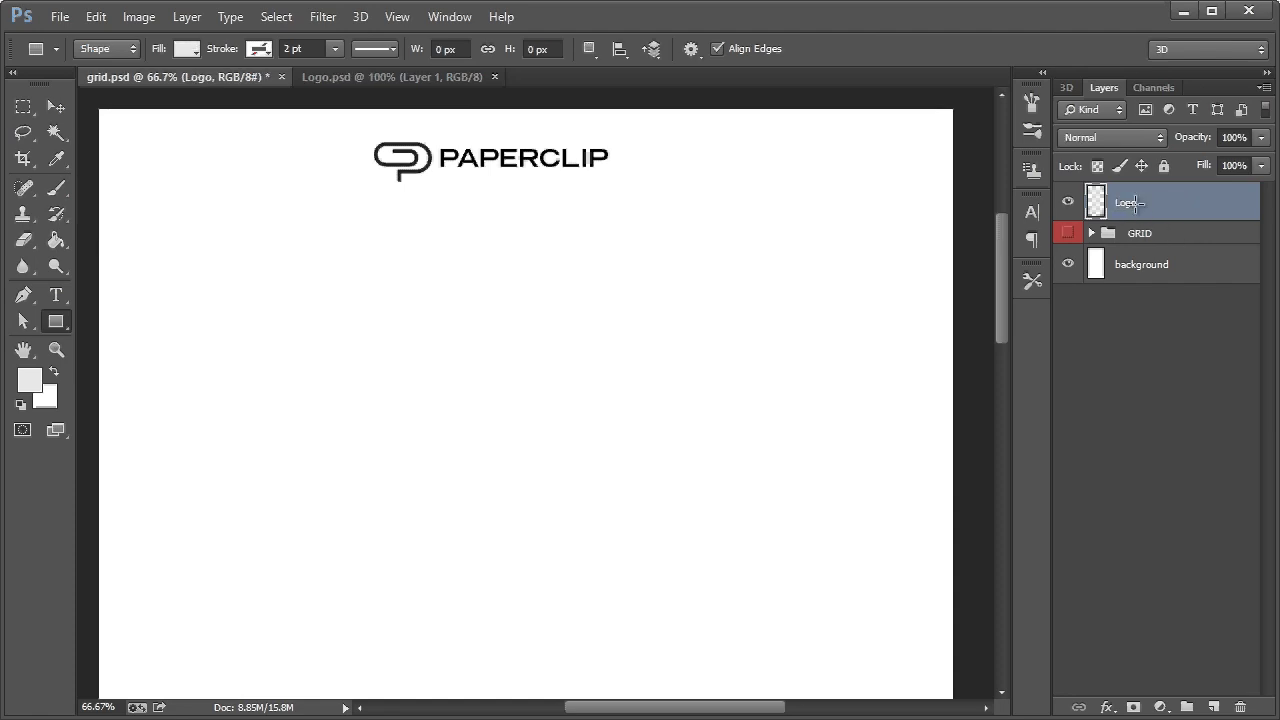
click(1150, 232)
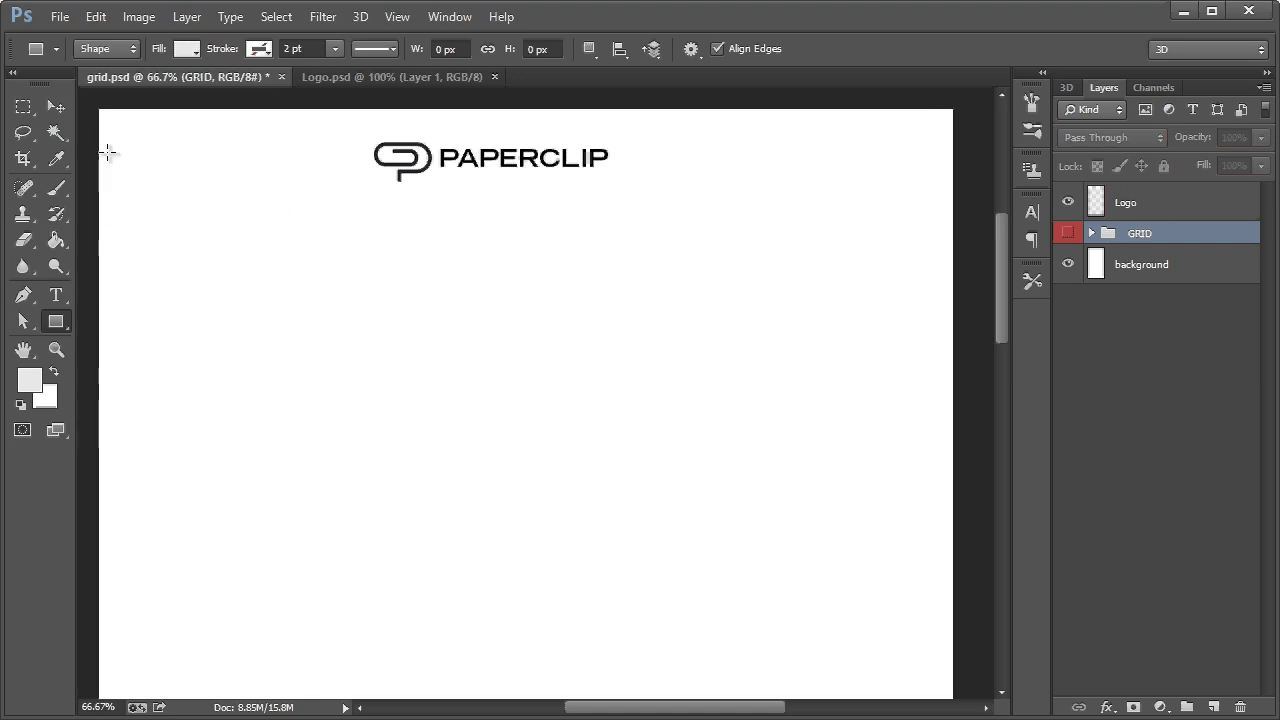
Draw a rectangle across the top of the page and fill it dark navy (#0e1a28)
drag(97, 104, 962, 517)
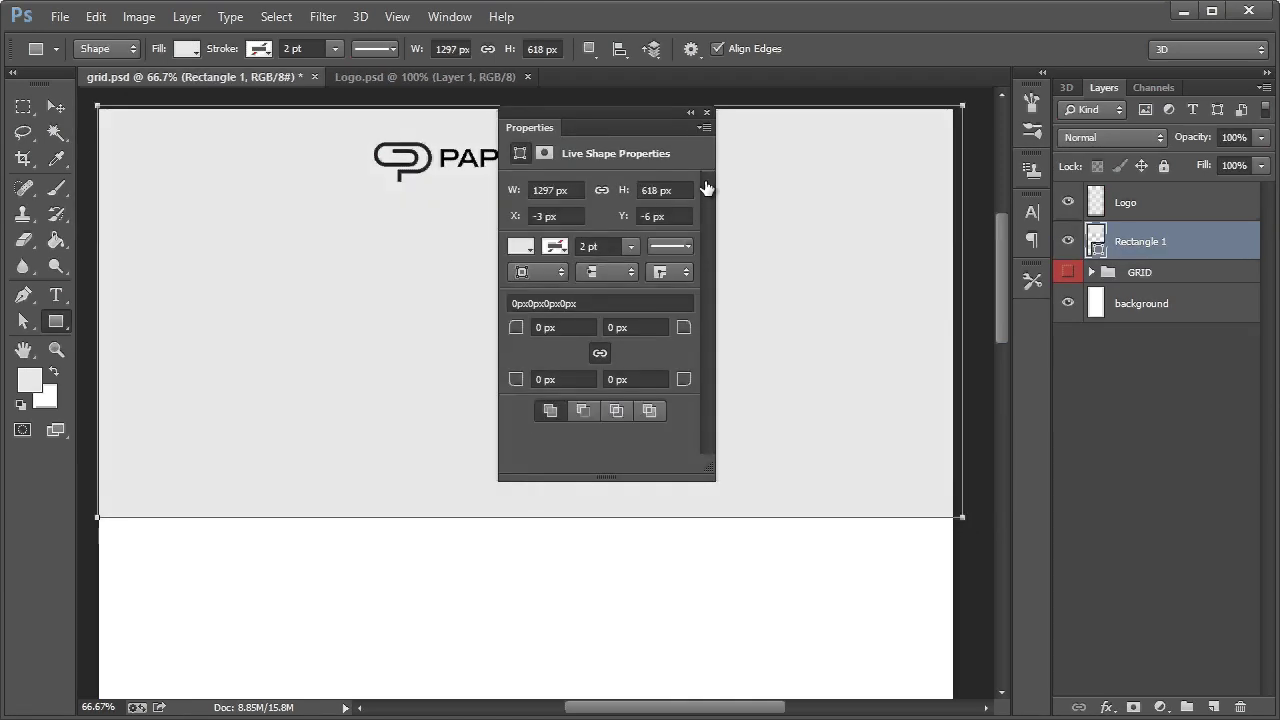
click(706, 112)
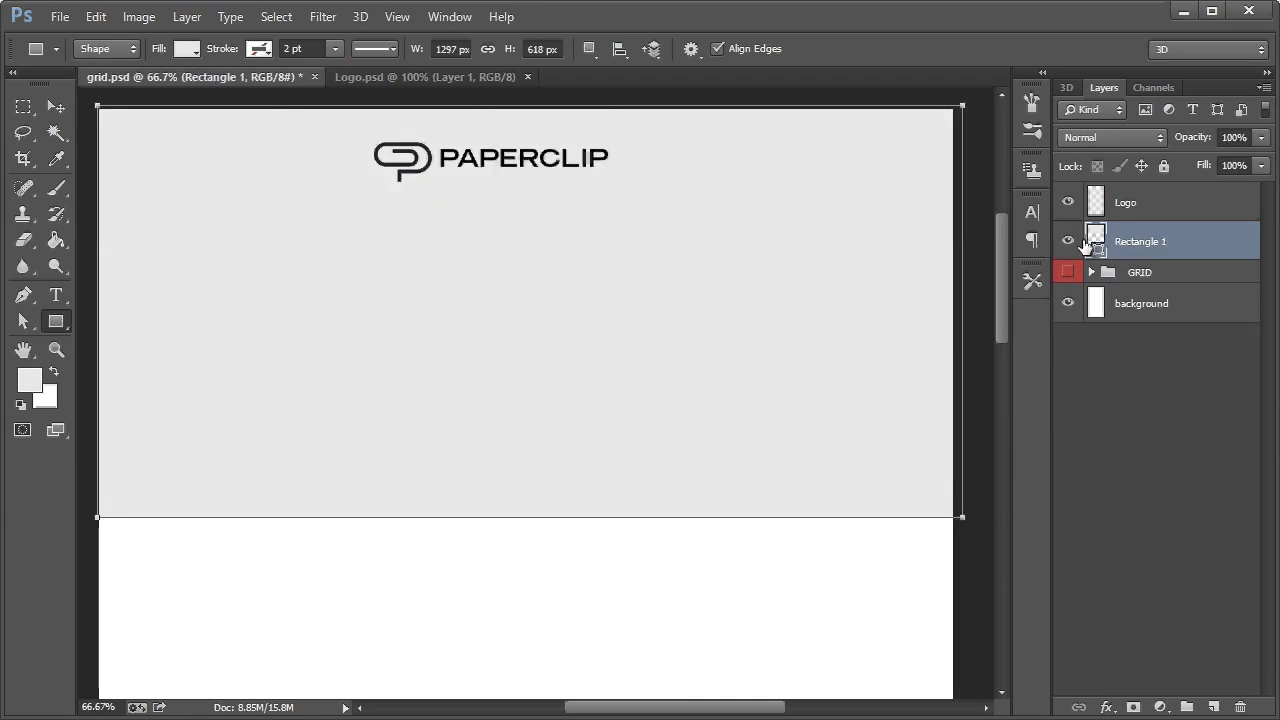
double_click(1090, 242)
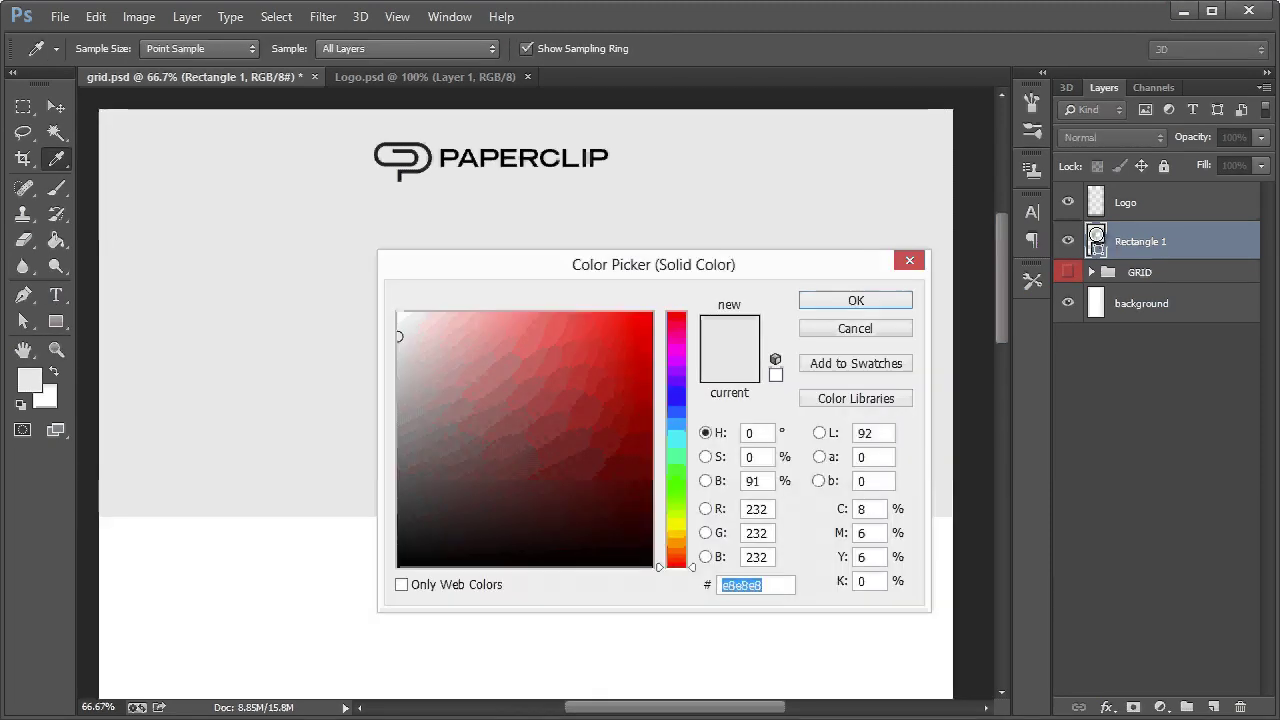
click(676, 417)
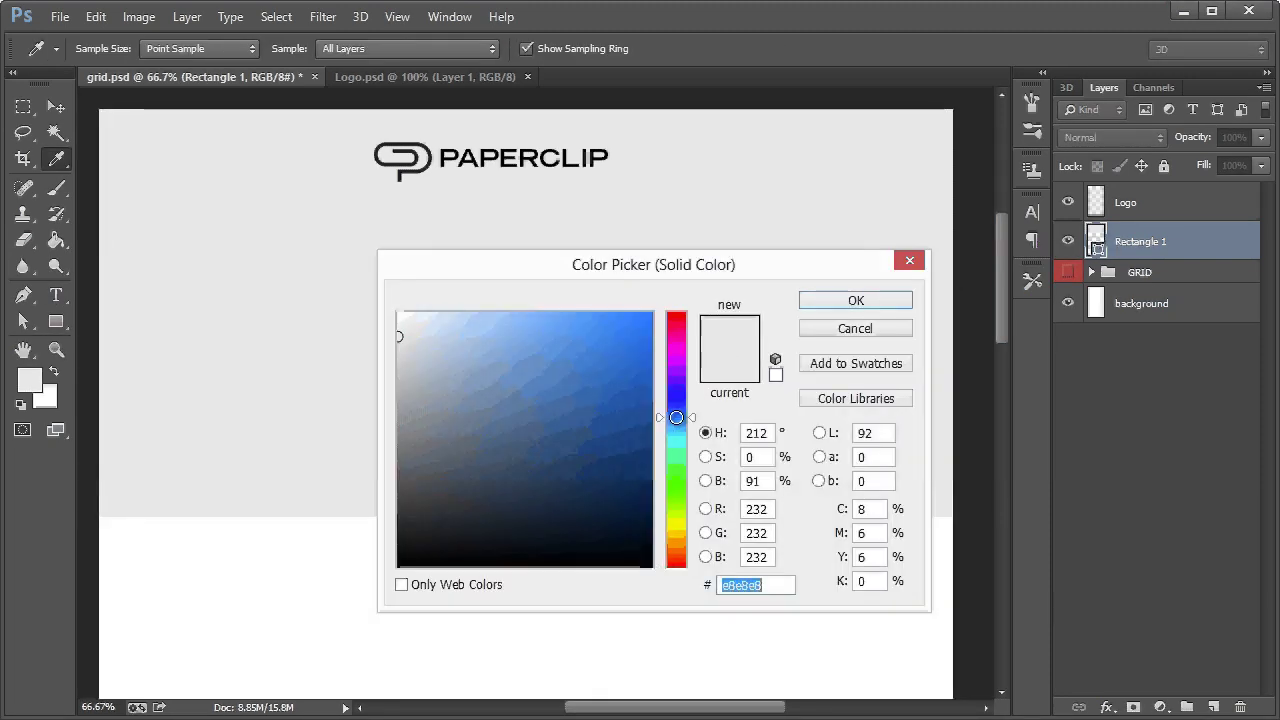
click(653, 497)
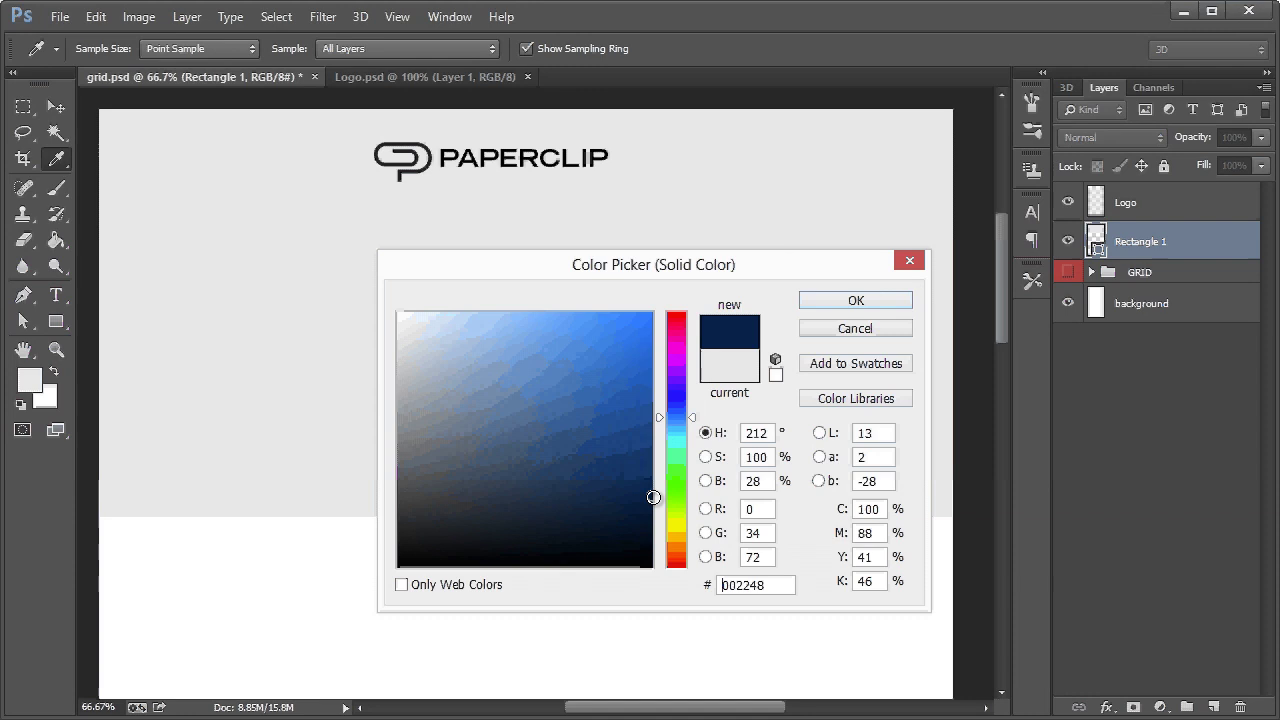
mouse_move(653, 497)
mouse_down()
mouse_move(658, 526)
mouse_move(564, 527)
mouse_up()
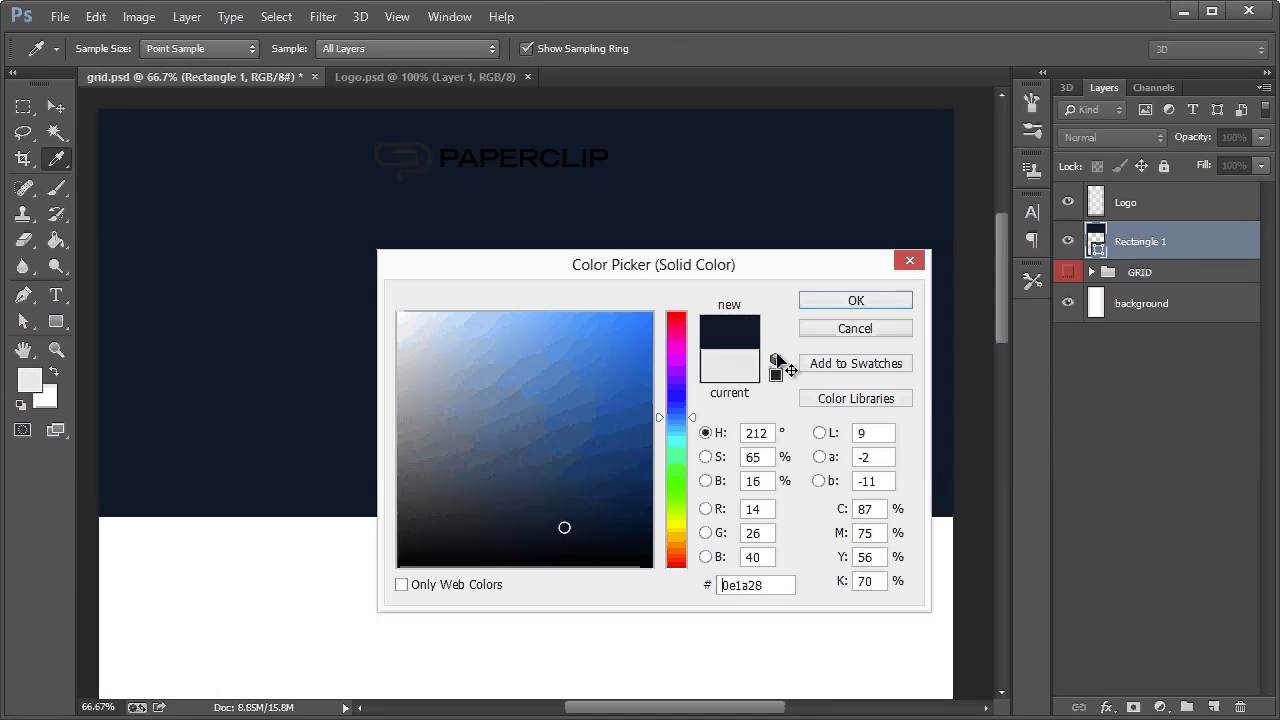
click(824, 302)
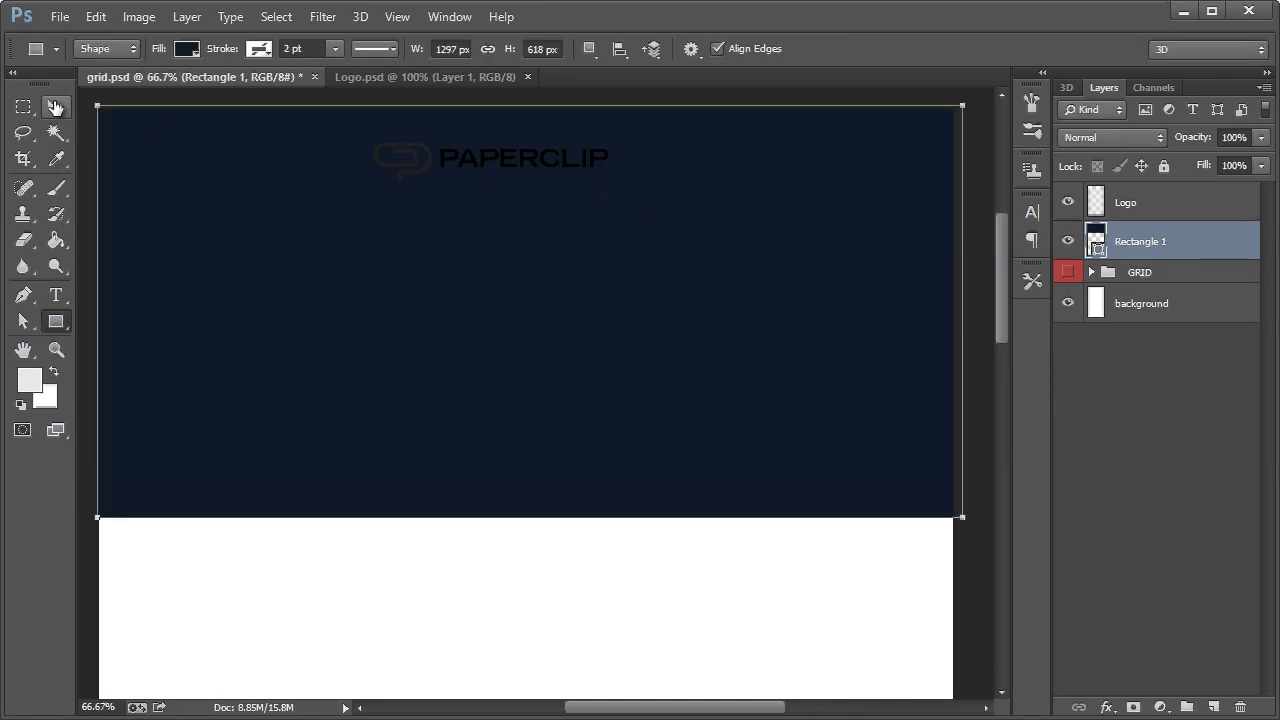
click(55, 107)
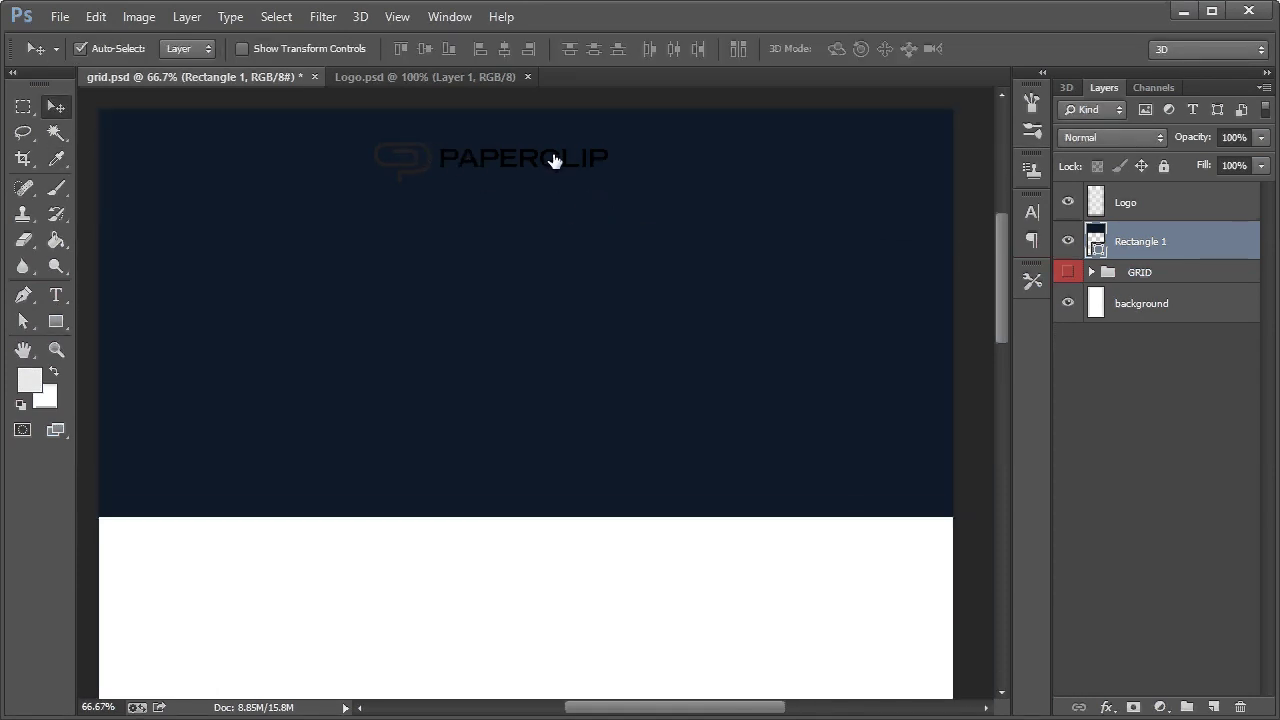
Add a white (#ffffff) Color Overlay layer style to the Logo layer
click(1136, 201)
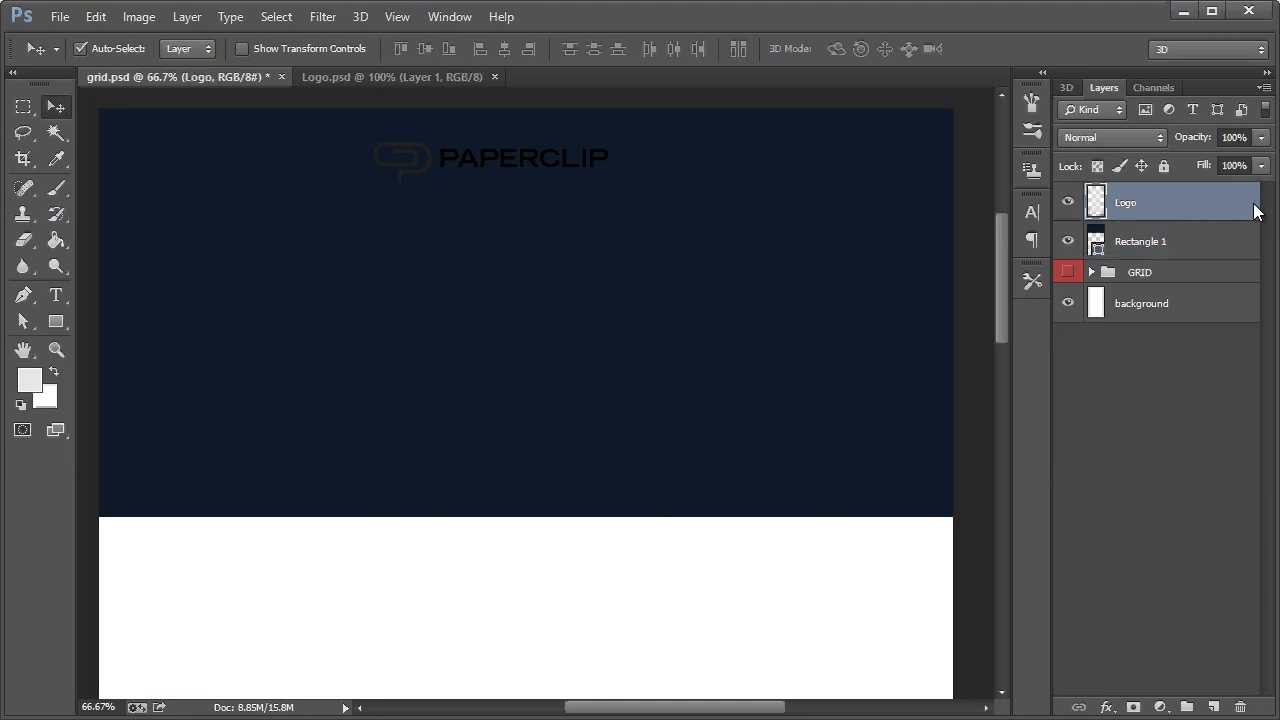
double_click(1255, 206)
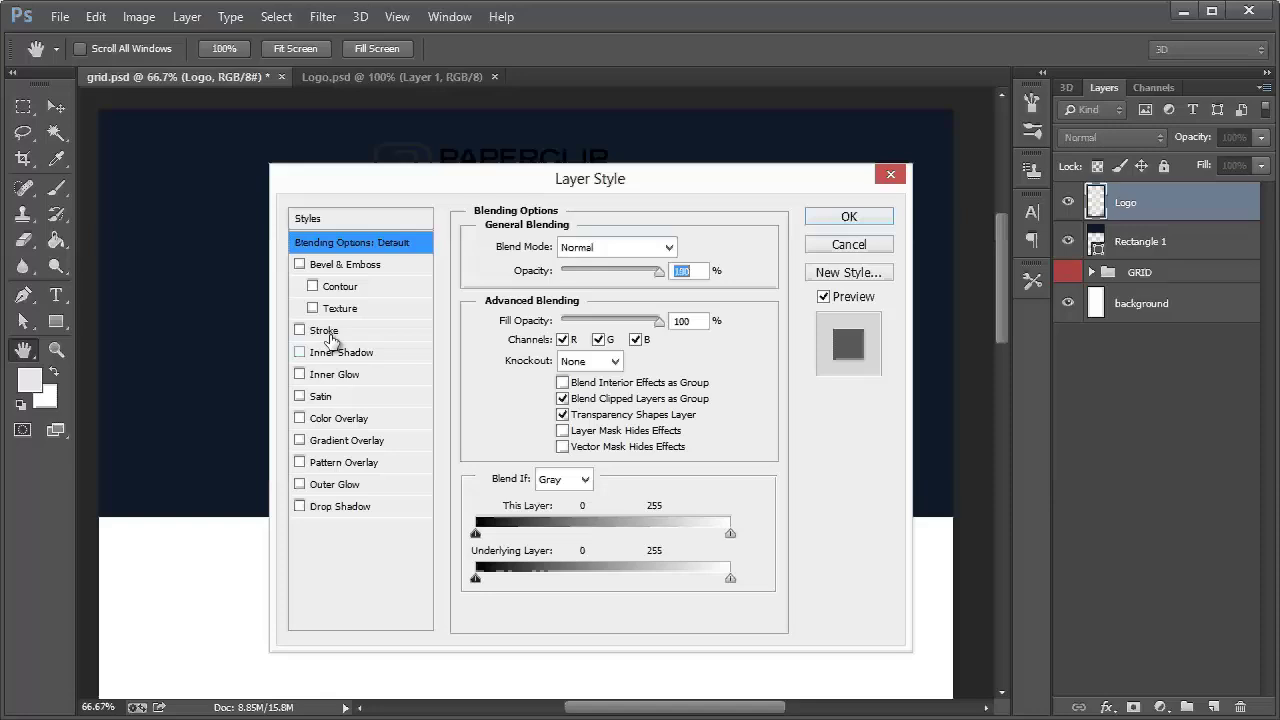
click(299, 418)
click(327, 428)
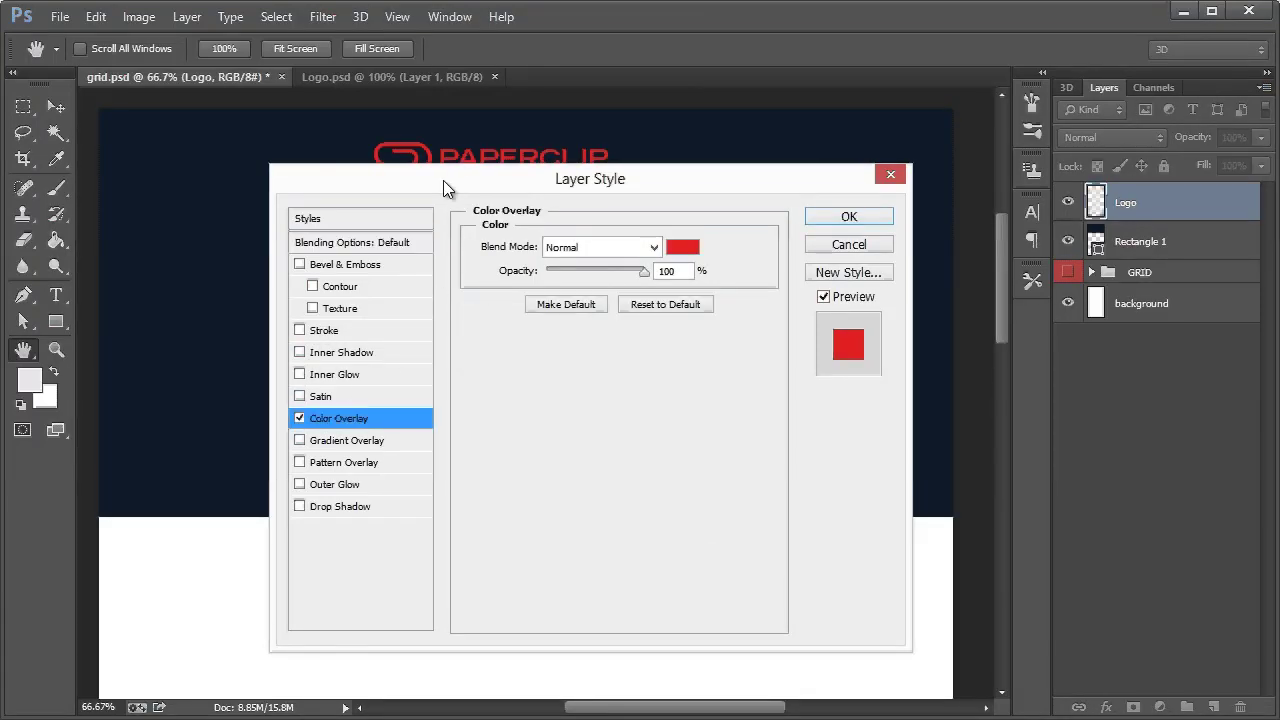
drag(443, 180, 457, 234)
click(696, 303)
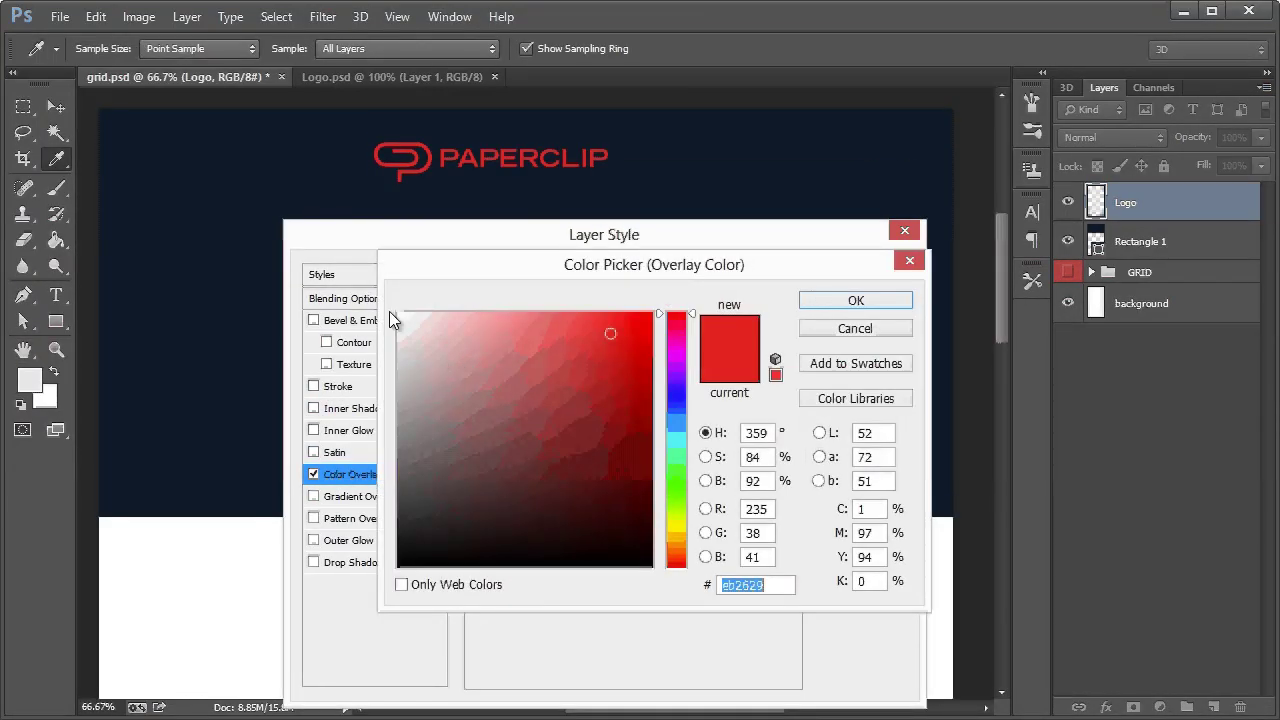
text(ffffff)
click(884, 300)
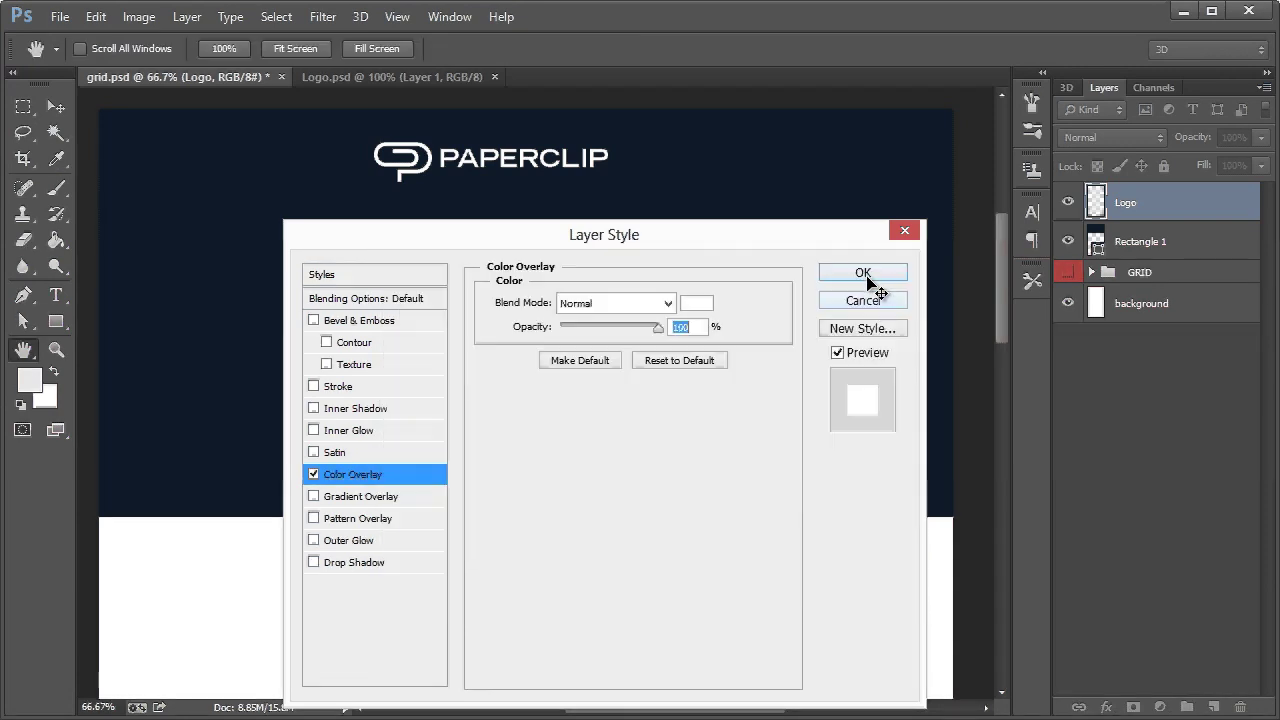
click(878, 273)
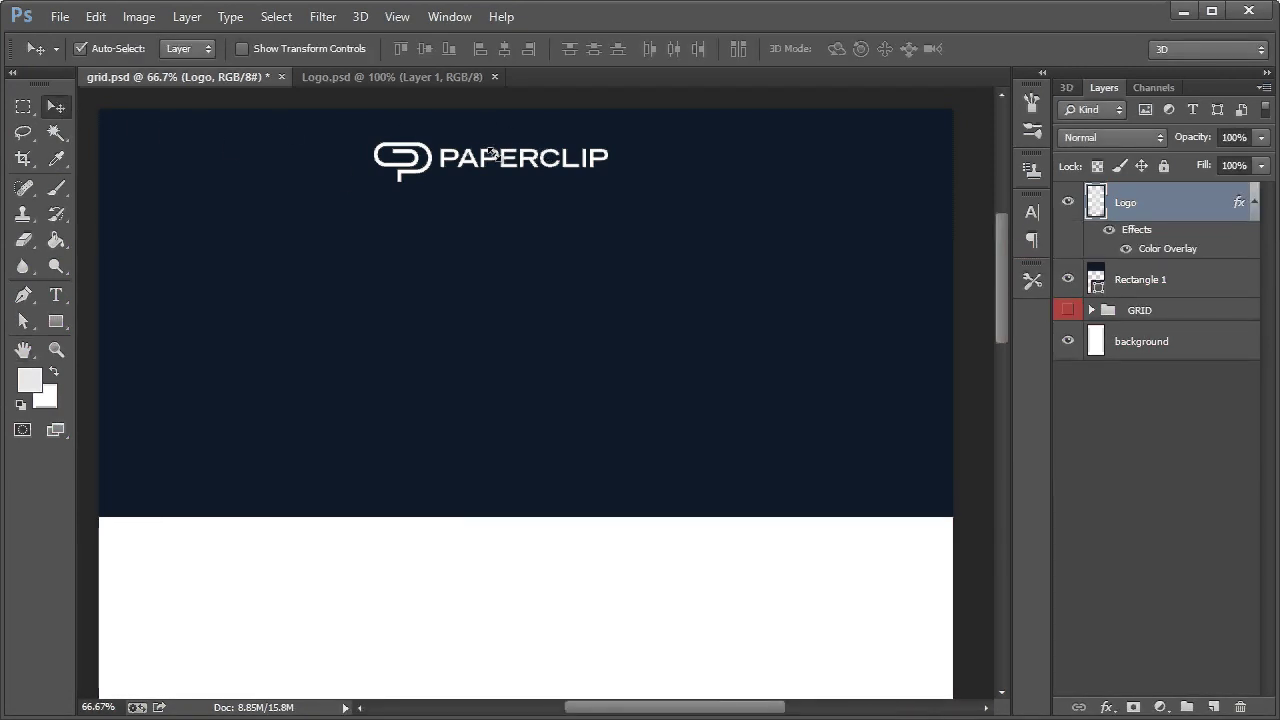
Scale the logo down to about 74%, then return the view to 66.7%
key(ctrl+t)
drag(609, 181, 577, 176)
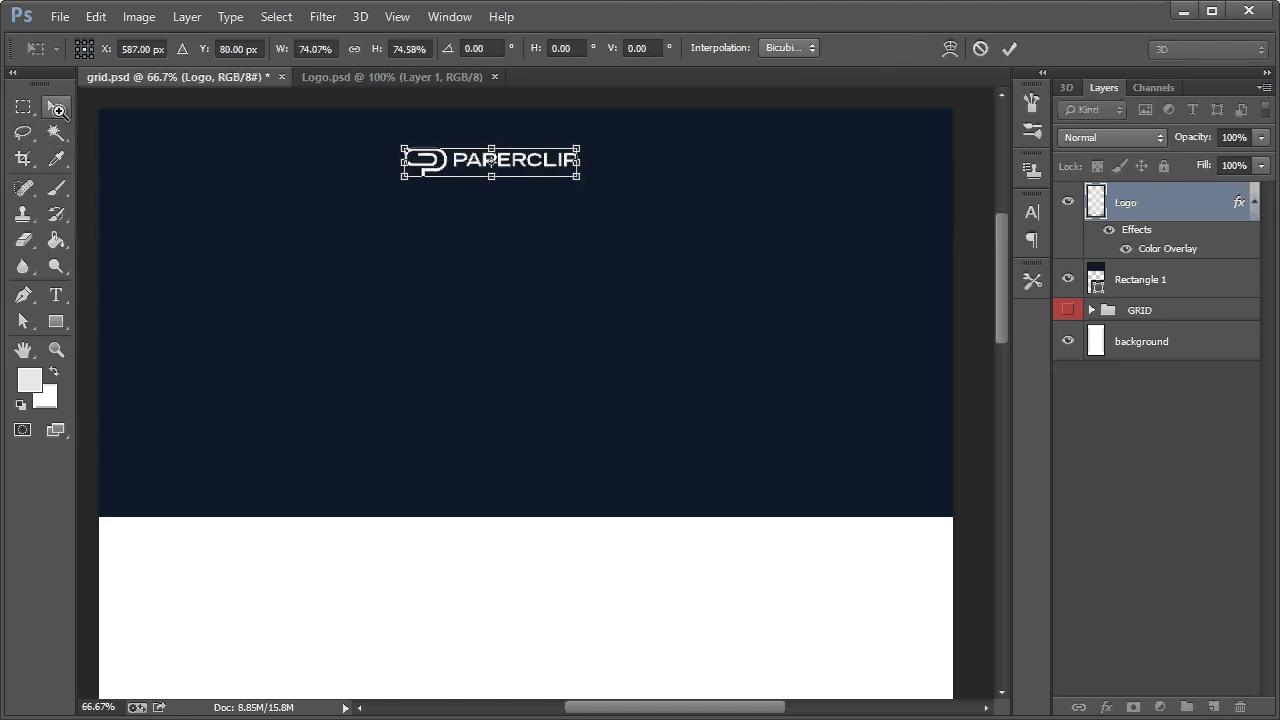
key(z)
key(Return)
click(508, 237)
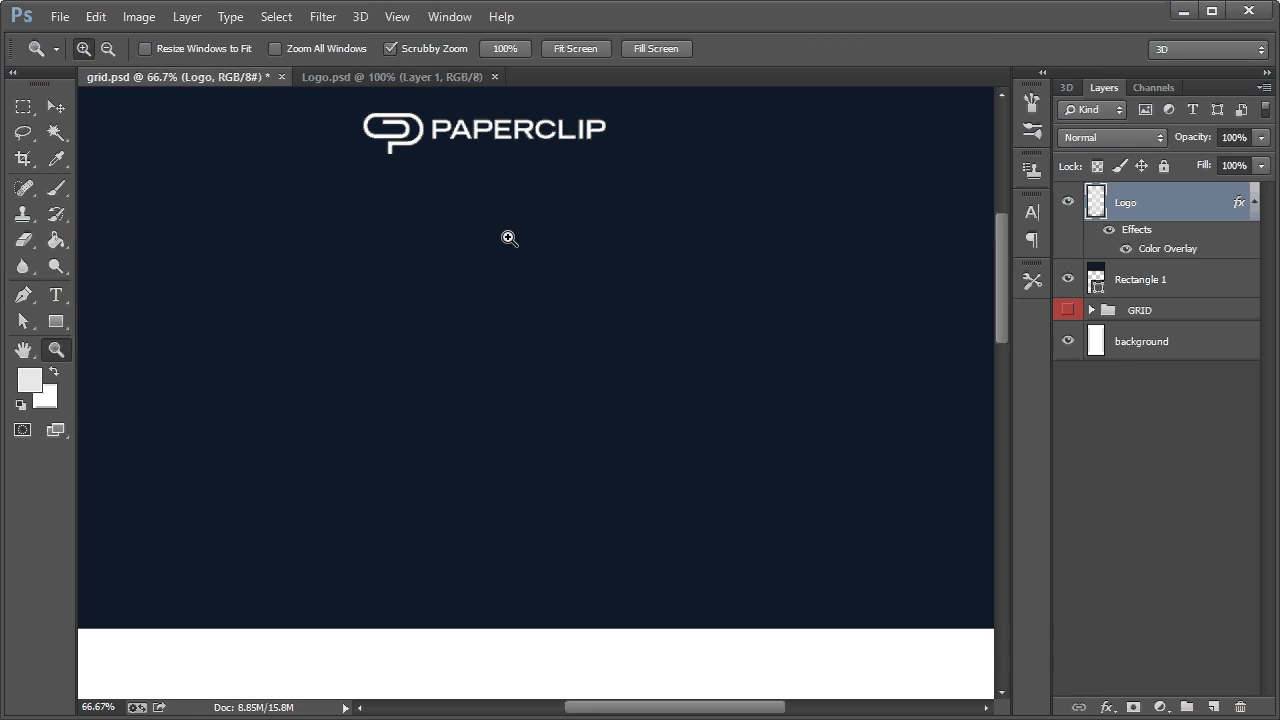
scroll(451, 245, up, 2)
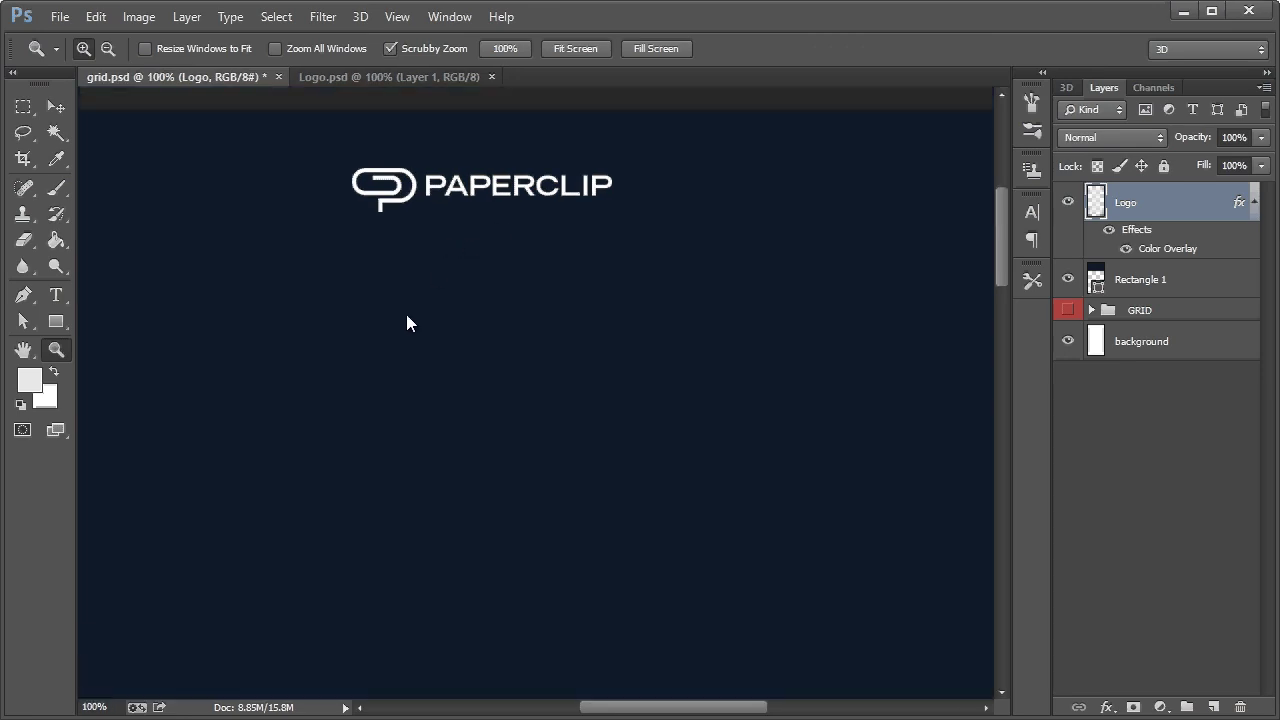
right_click(491, 286)
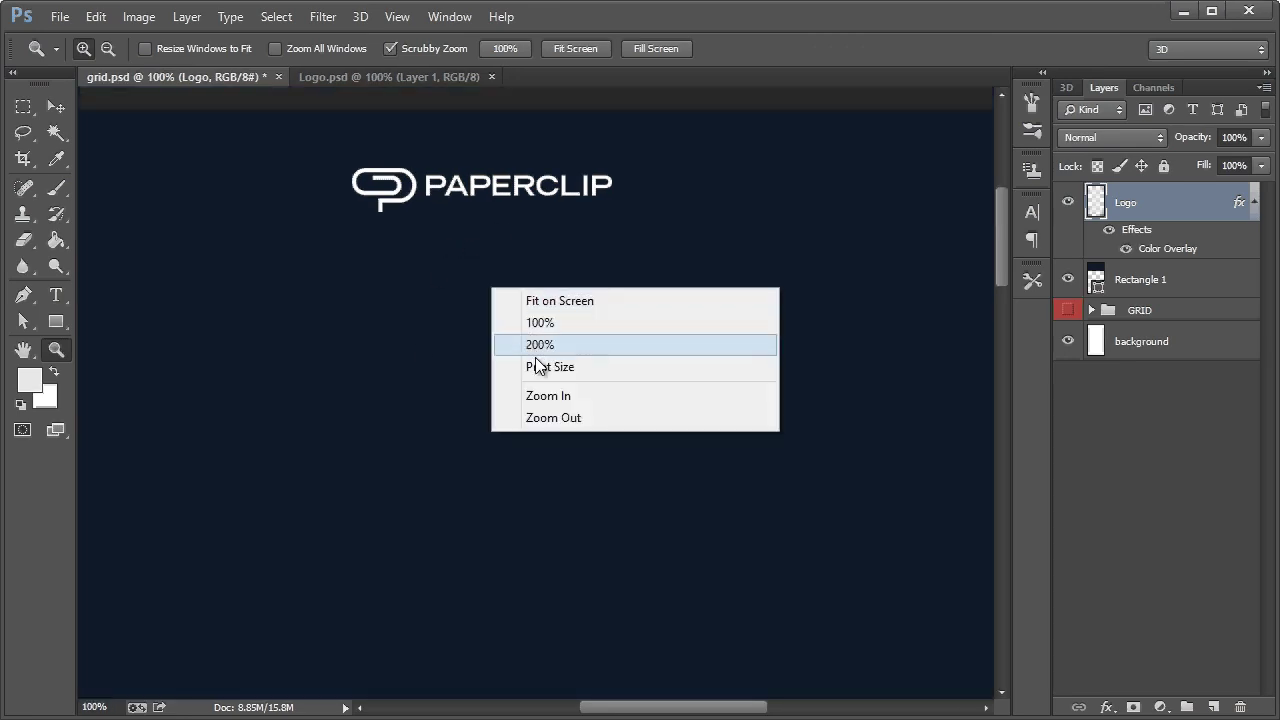
click(531, 418)
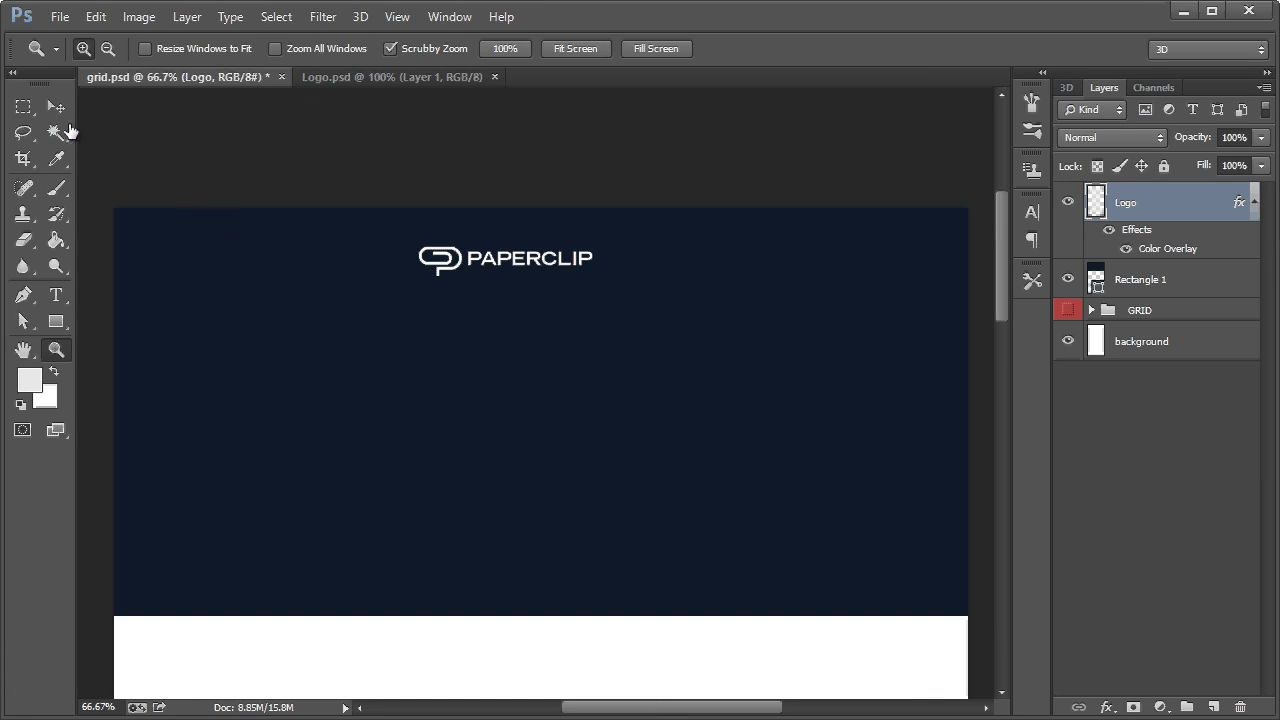
Show the GRID group, move it to the top of the layer stack, and disable Auto-Select
key(v)
click(1068, 310)
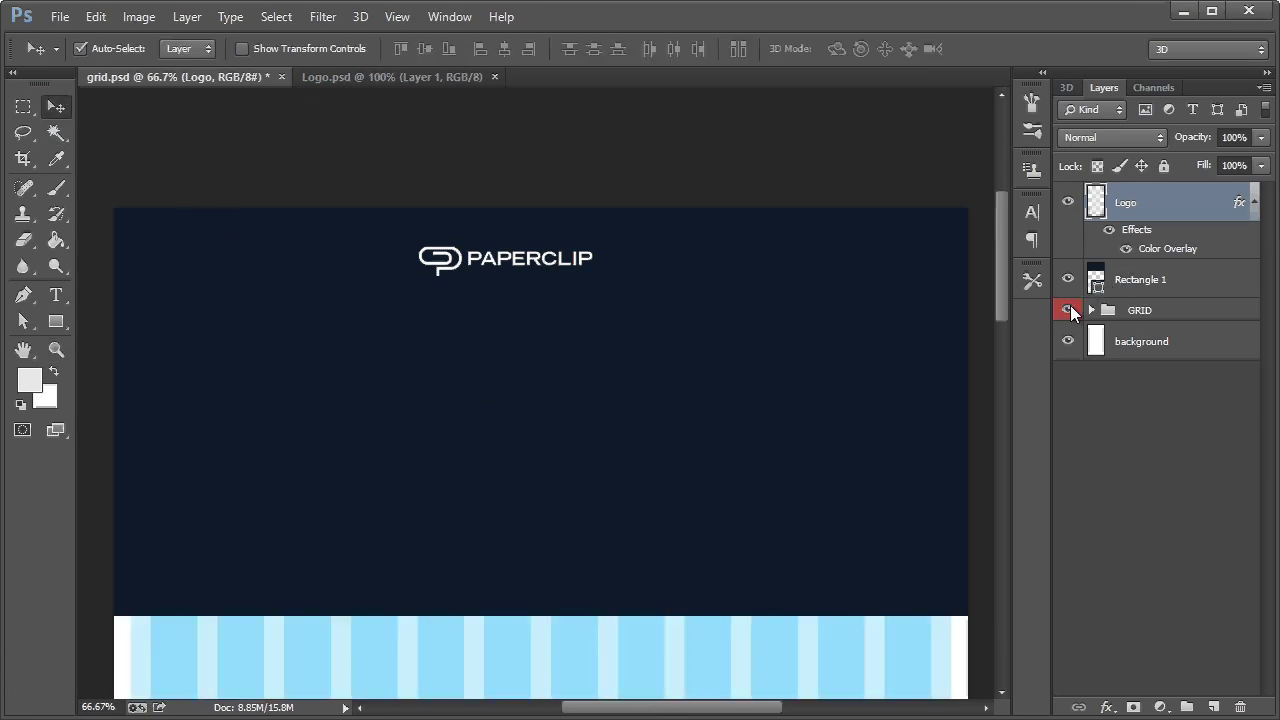
drag(1145, 315, 1146, 190)
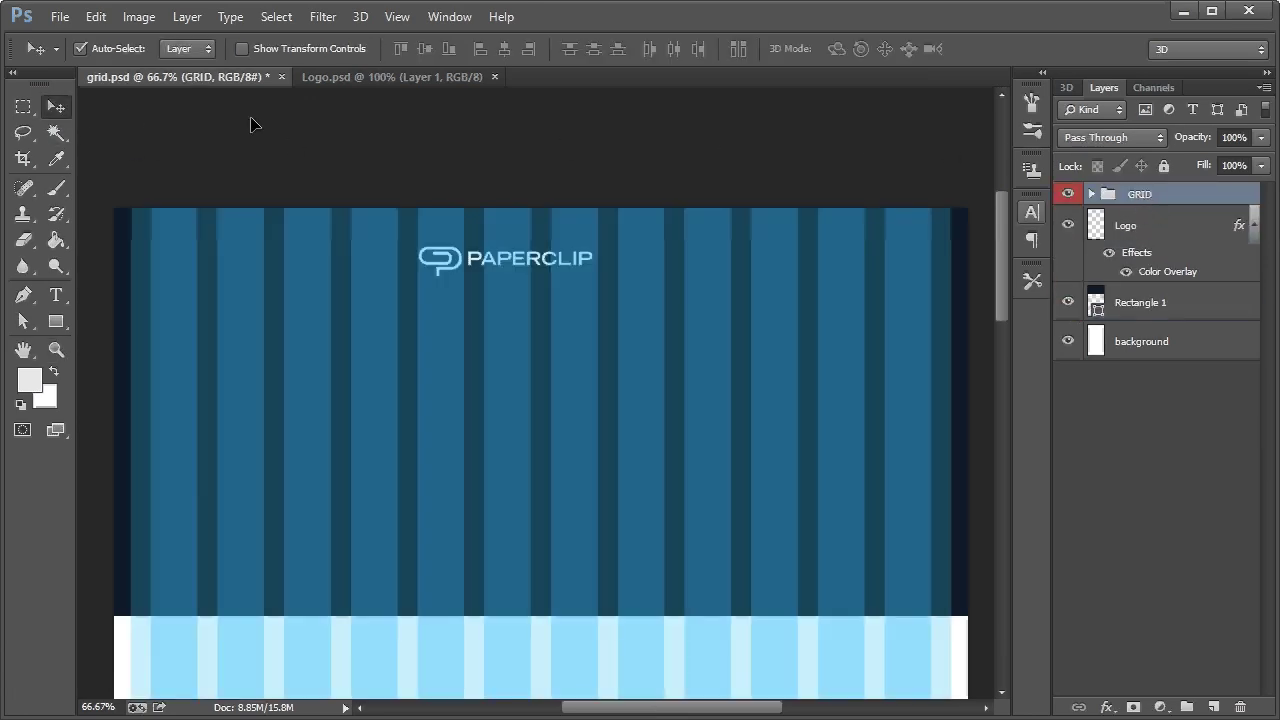
click(117, 49)
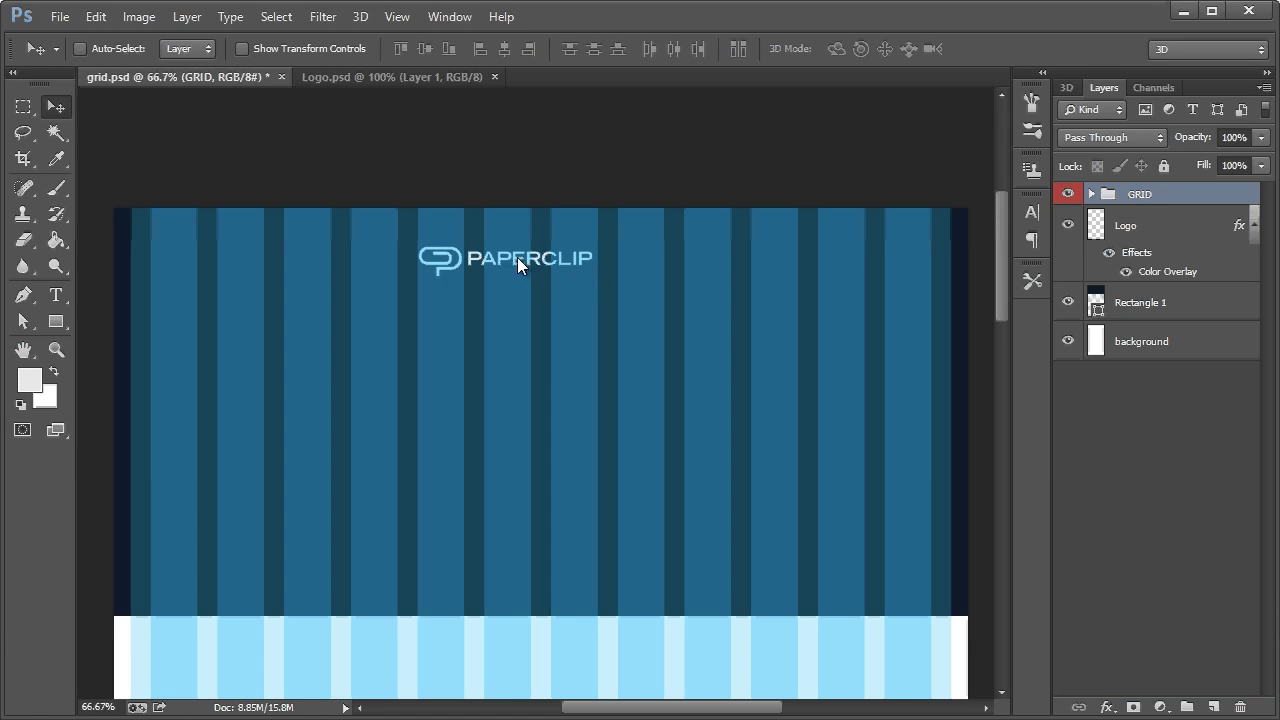
drag(517, 257, 553, 253)
key(ctrl+z)
Lock the GRID group completely, select the Logo layer, and hide the grid again
click(1163, 166)
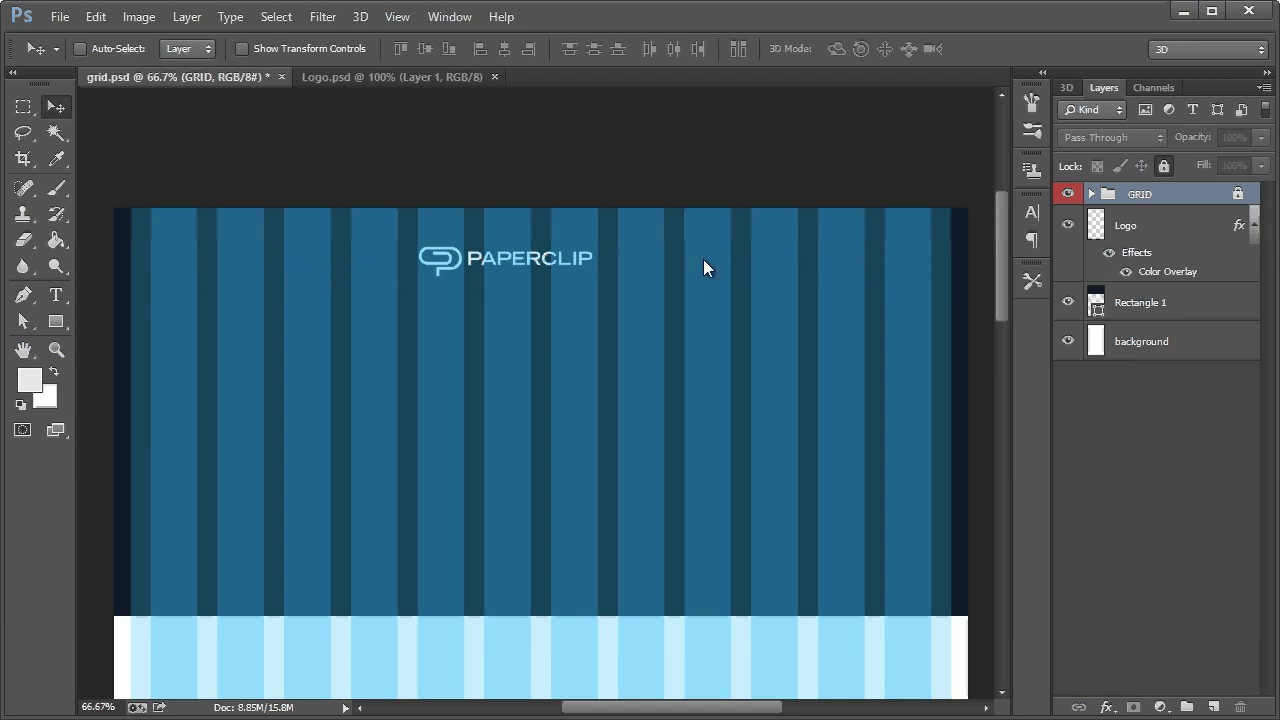
drag(586, 263, 537, 253)
key(Return)
ctrl+click(513, 260)
click(1068, 193)
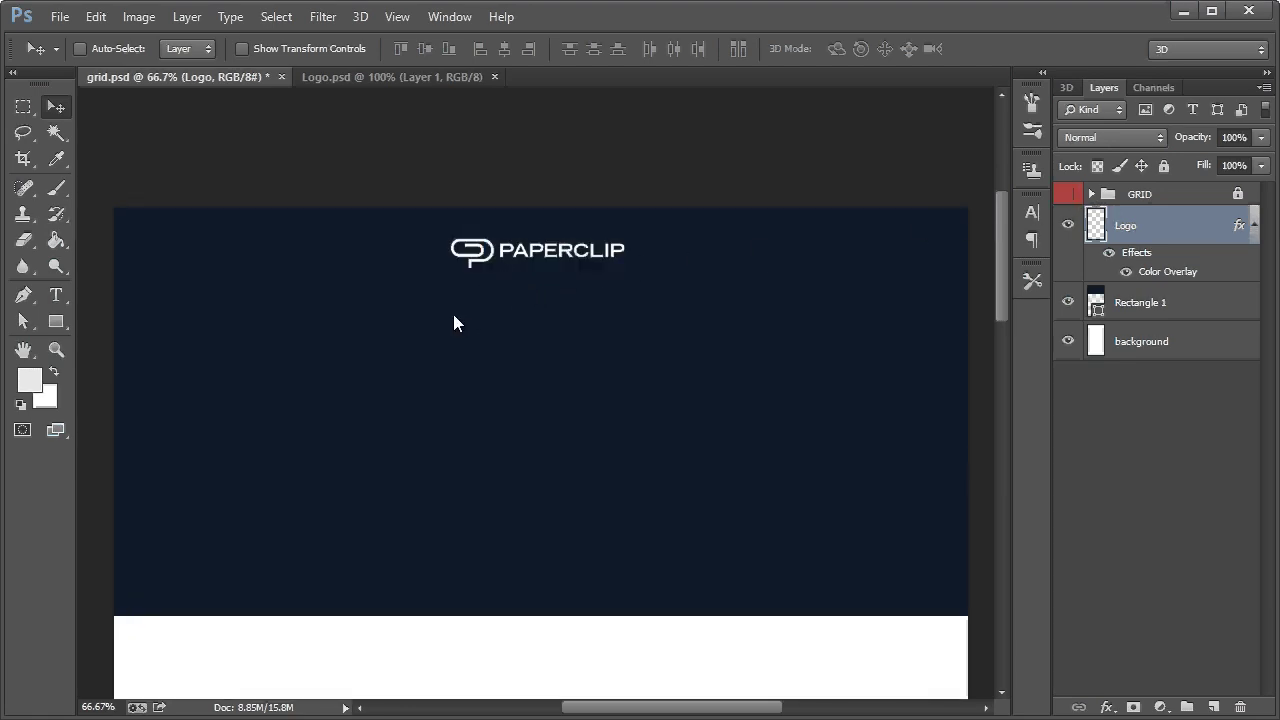
Open buildings.jpg and select the entire image to copy it
click(60, 17)
click(78, 57)
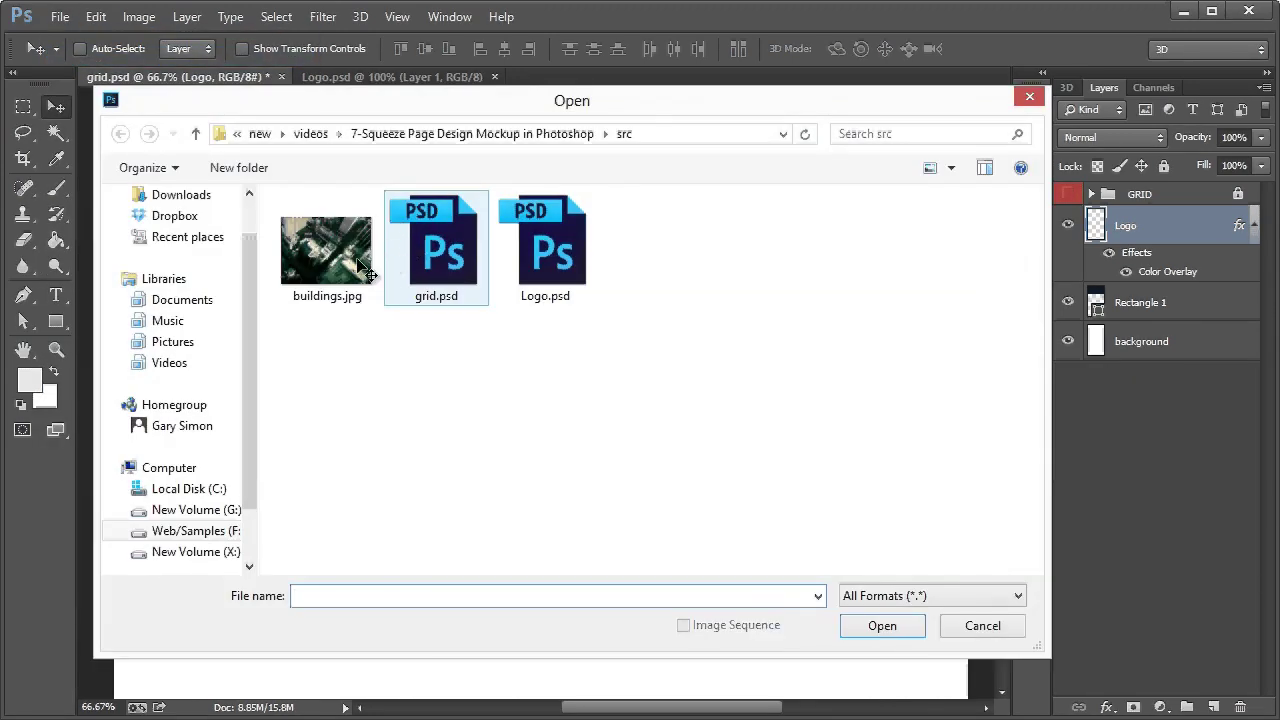
double_click(340, 255)
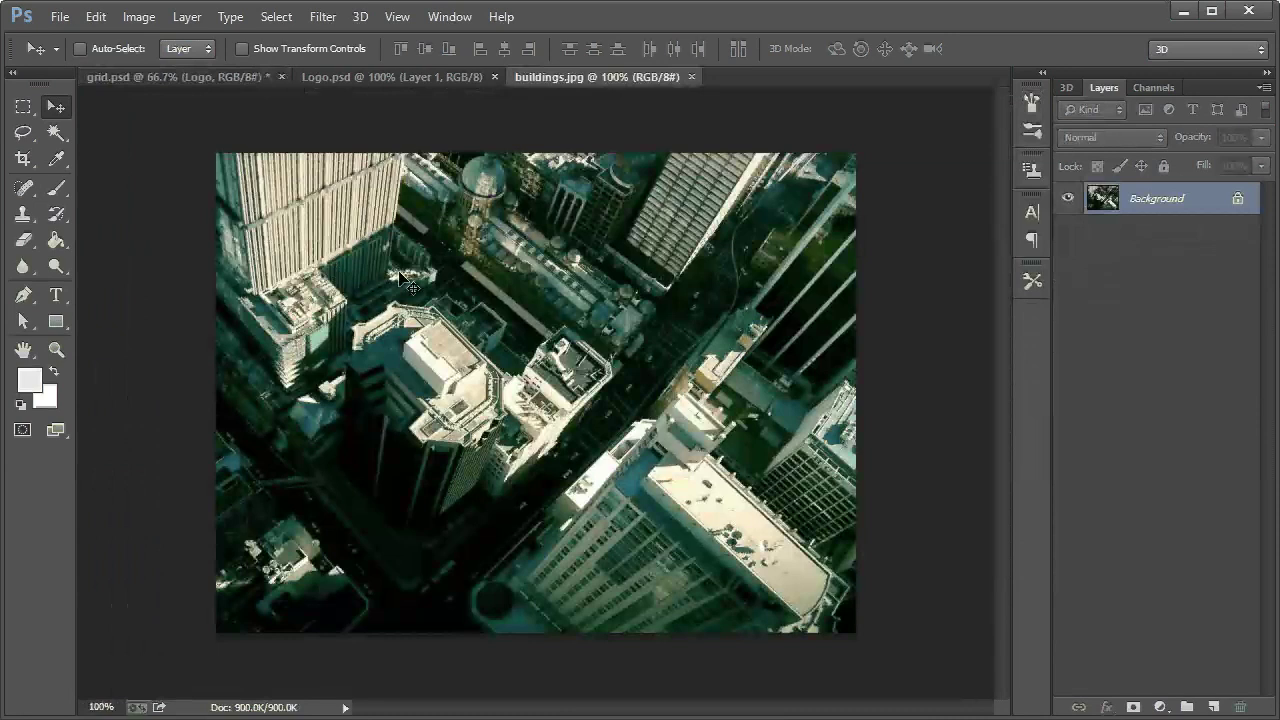
key(ctrl+a)
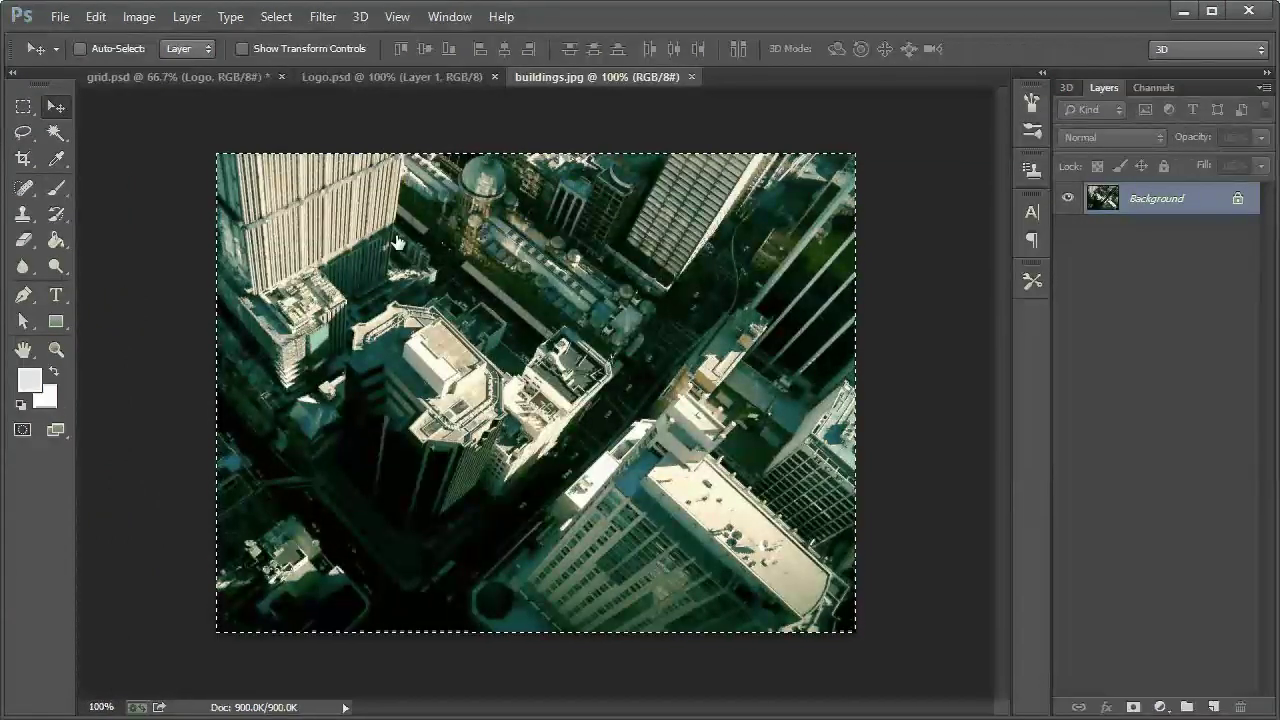
key(ctrl+Tab)
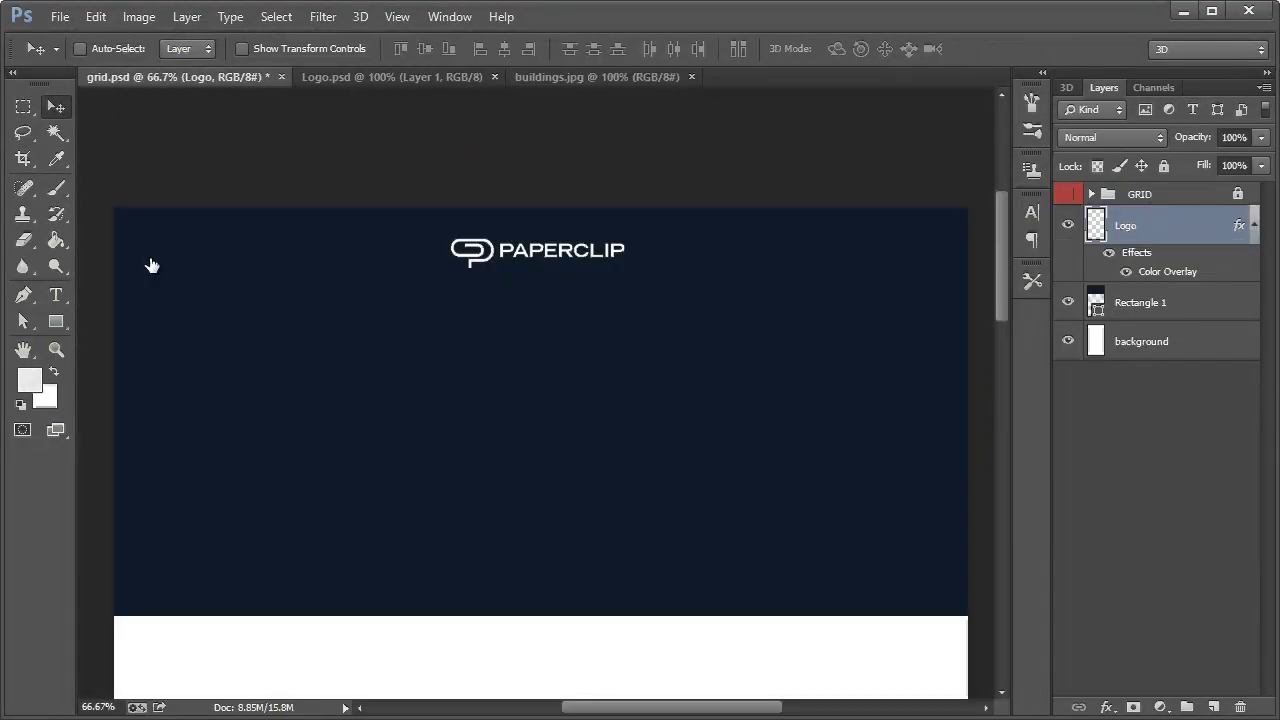
Add a new layer named 'Blurry bg' above Rectangle 1, clipped to that shape
scroll(702, 360, down, 2)
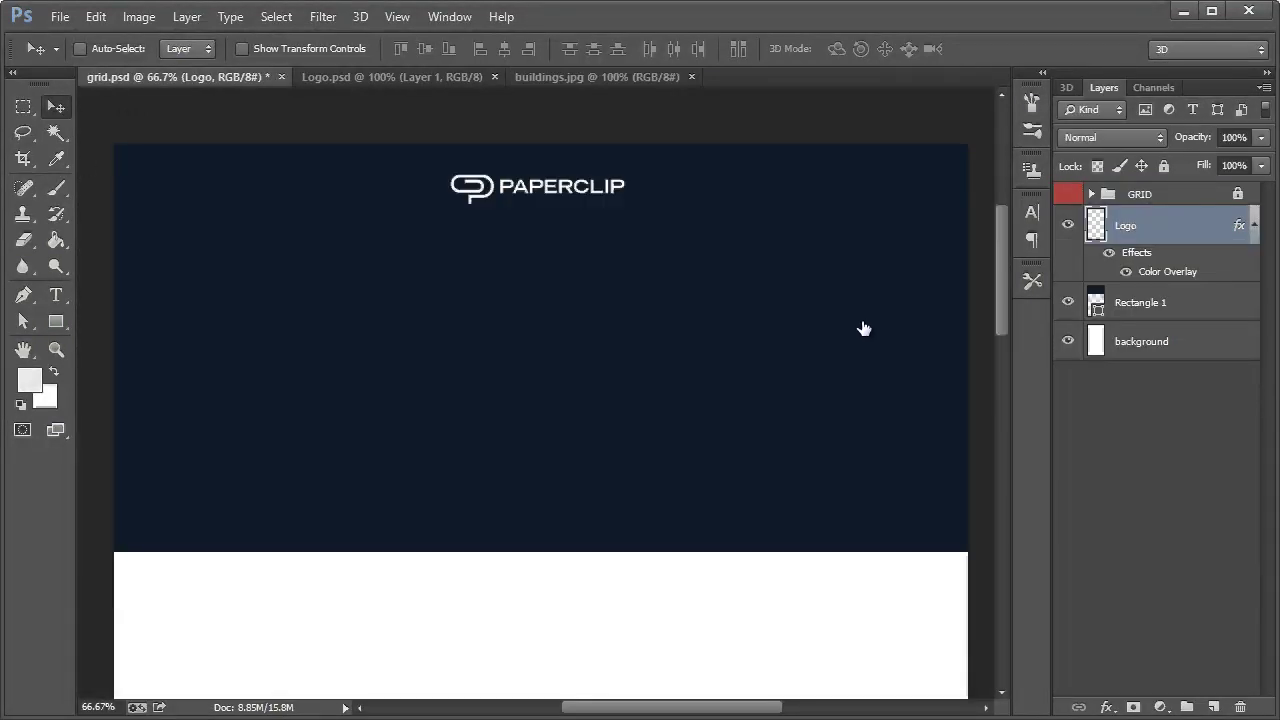
click(1155, 311)
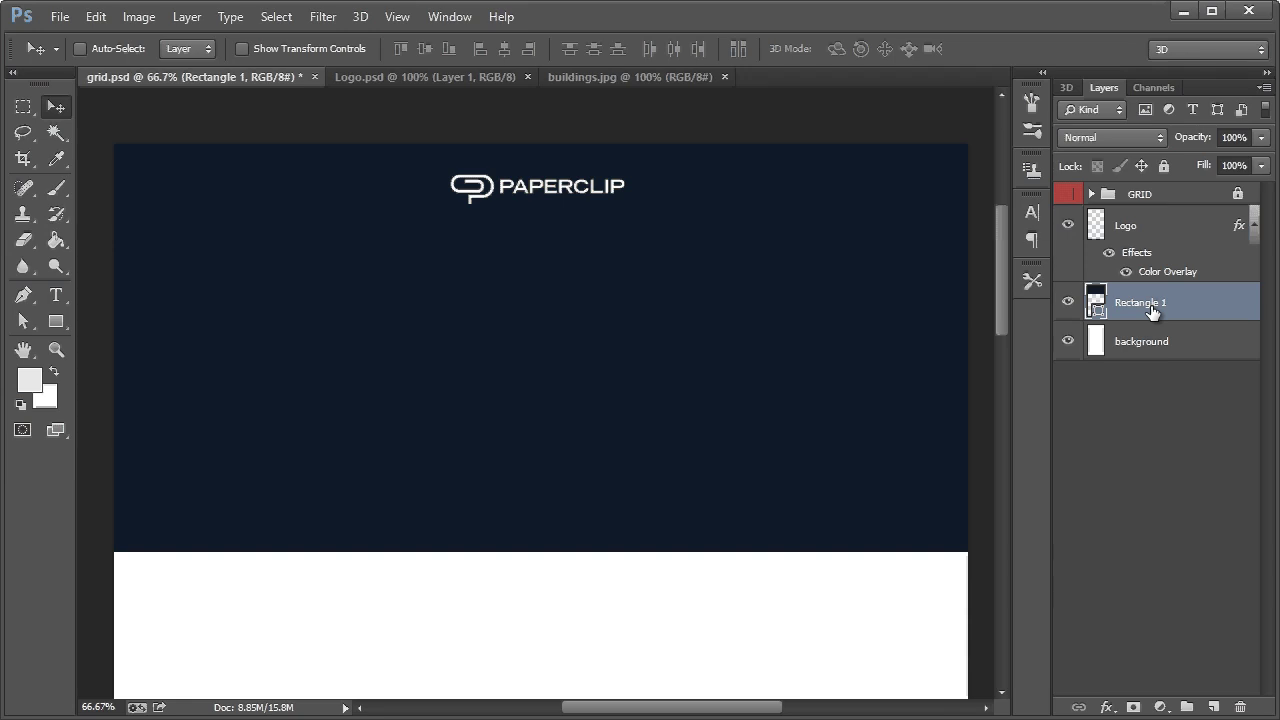
key(ctrl+shift+n)
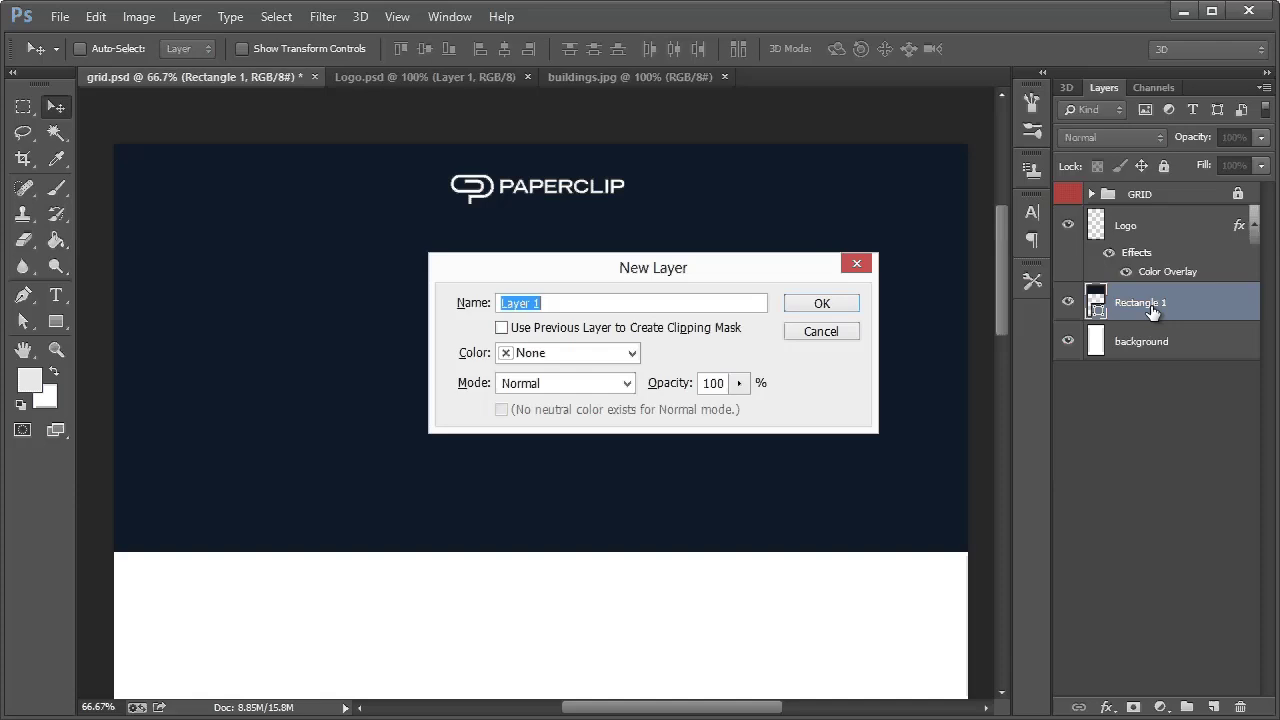
text(Blurry bg)
key(Return)
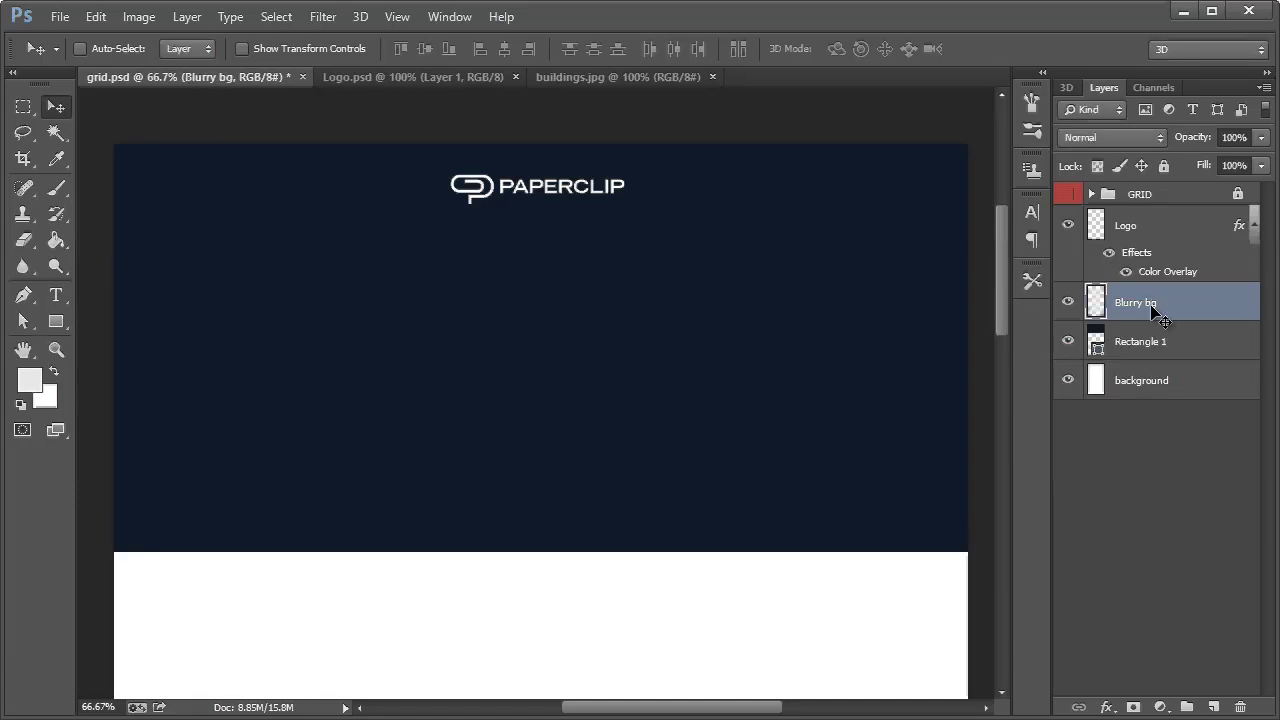
right_click(1152, 312)
click(1071, 233)
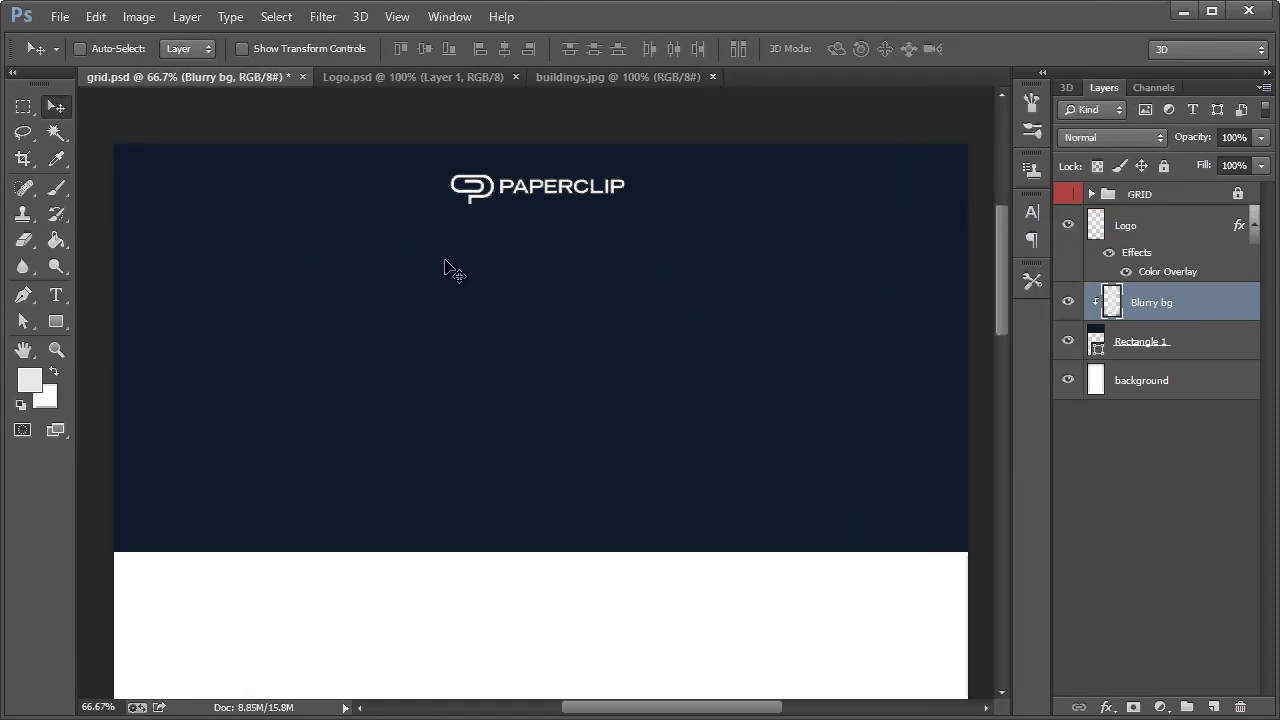
Paste the buildings photo into Blurry bg and enlarge it to about 383%
key(ctrl+v)
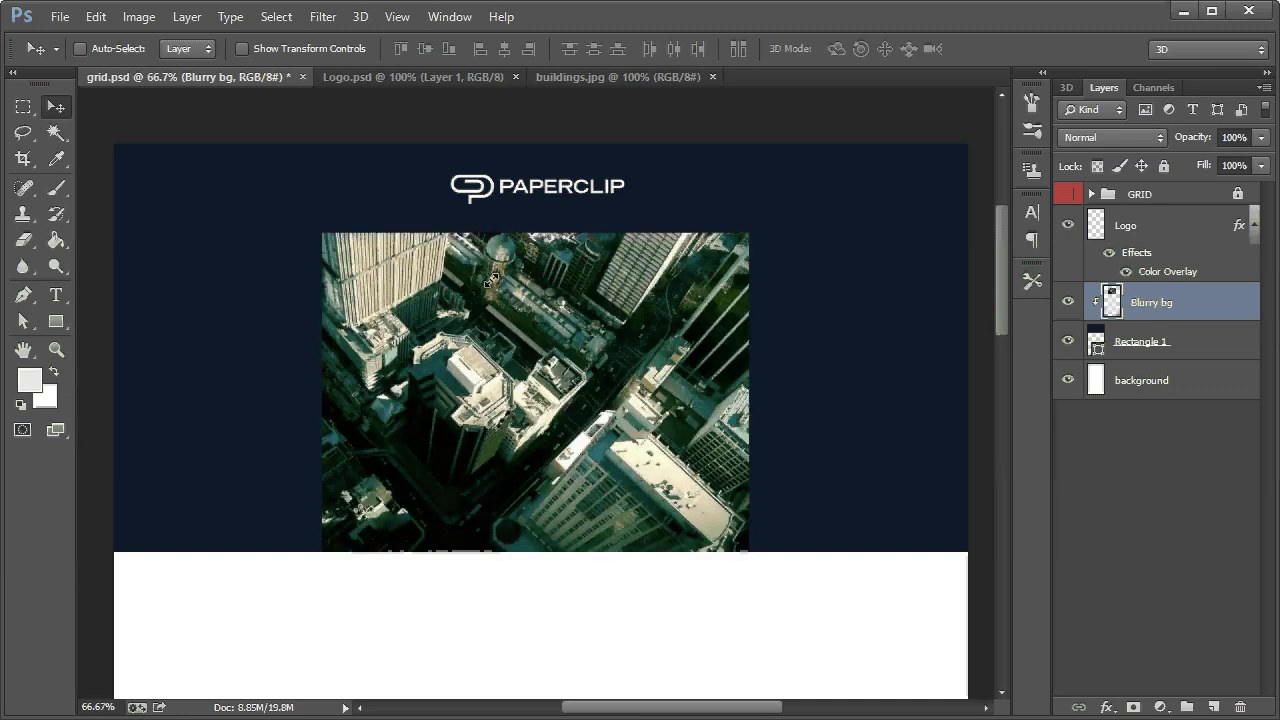
key(ctrl+t)
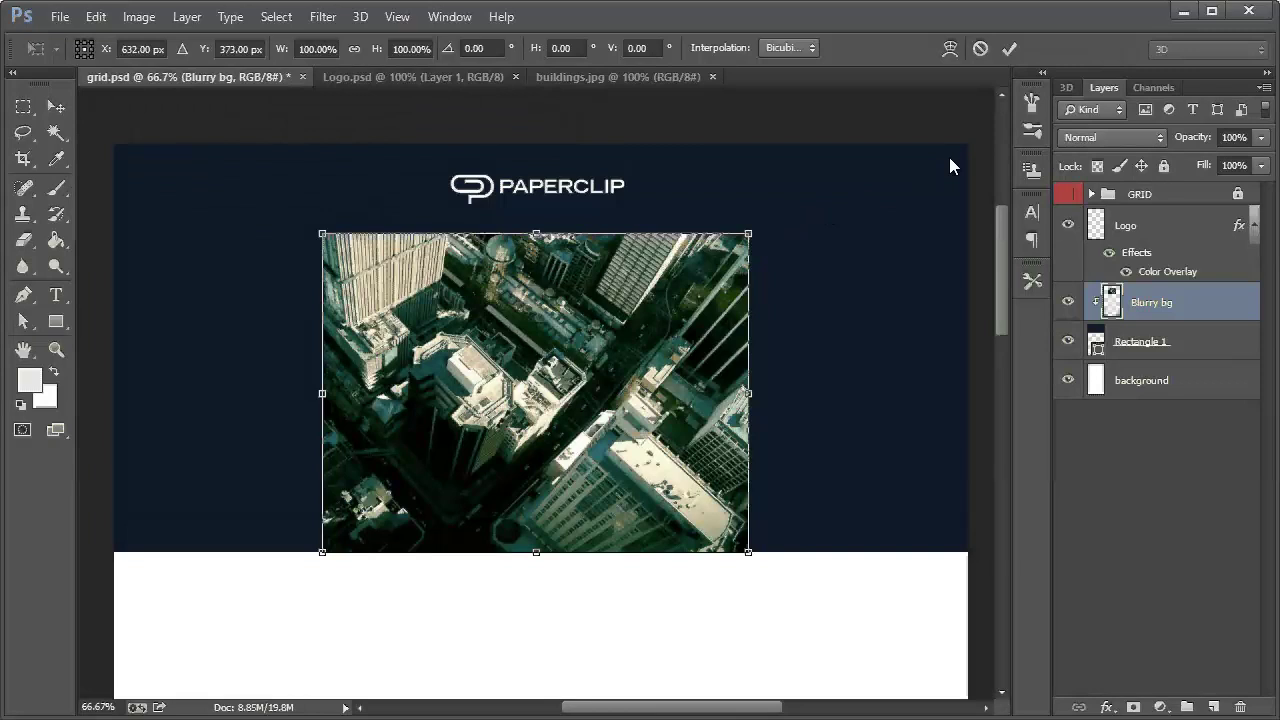
drag(748, 234, 211, 318)
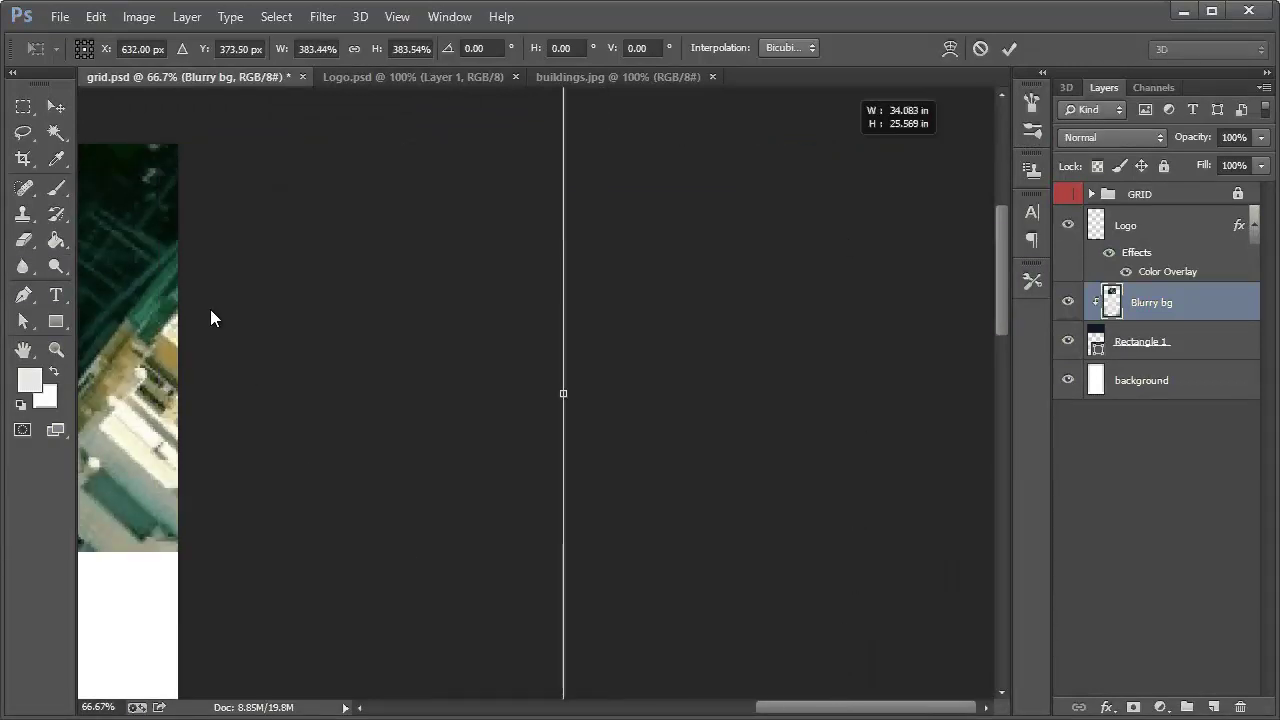
click(56, 106)
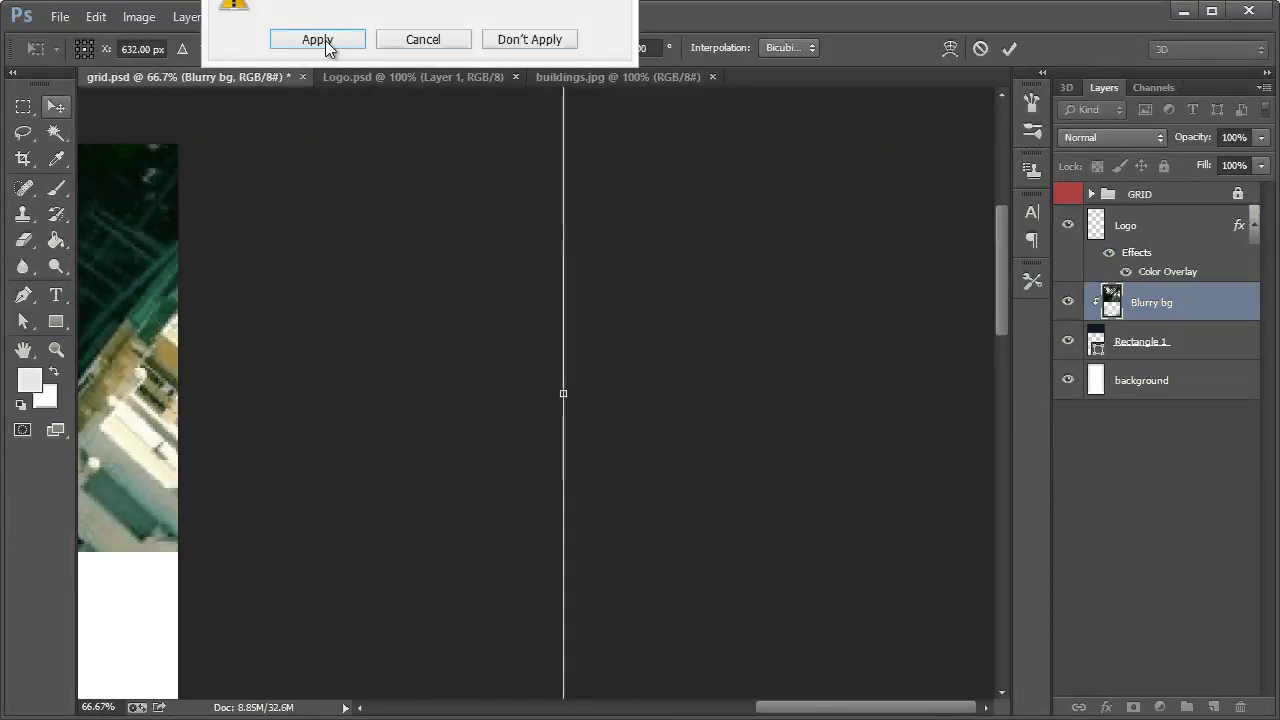
click(327, 48)
click(580, 709)
drag(580, 709, 607, 716)
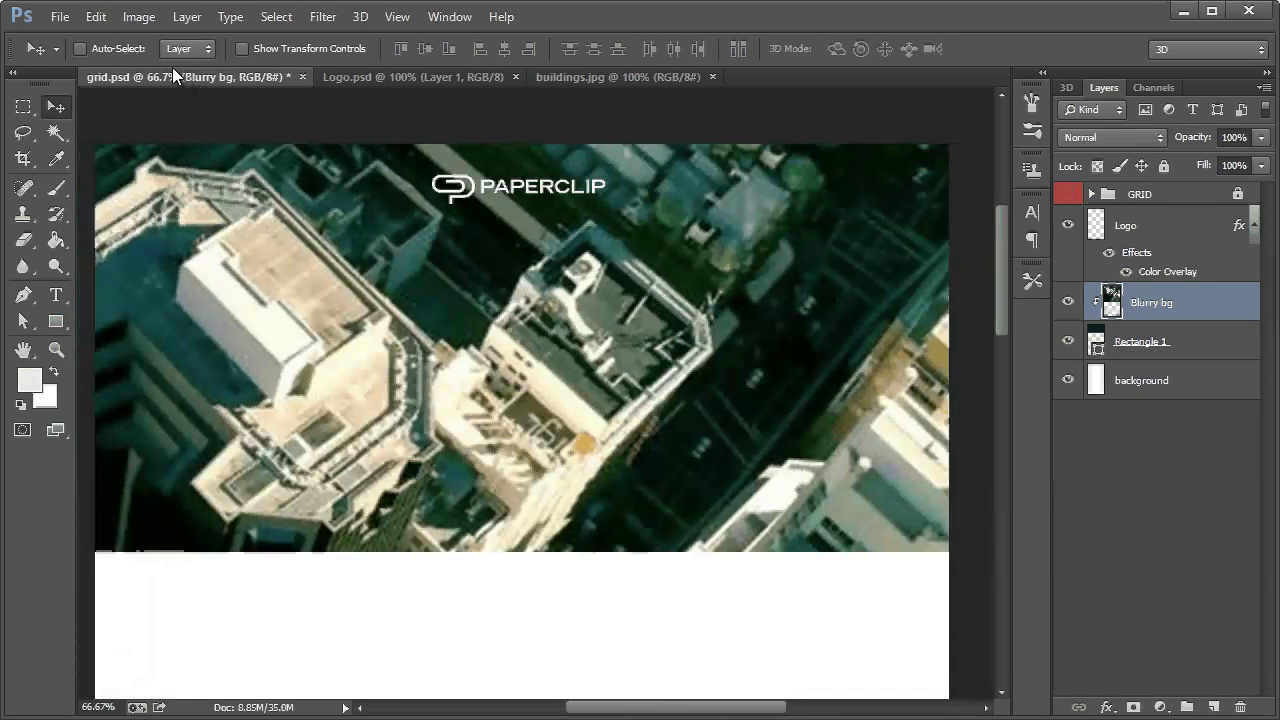
Apply a Gaussian Blur with radius 27.8 to the buildings photo
click(140, 18)
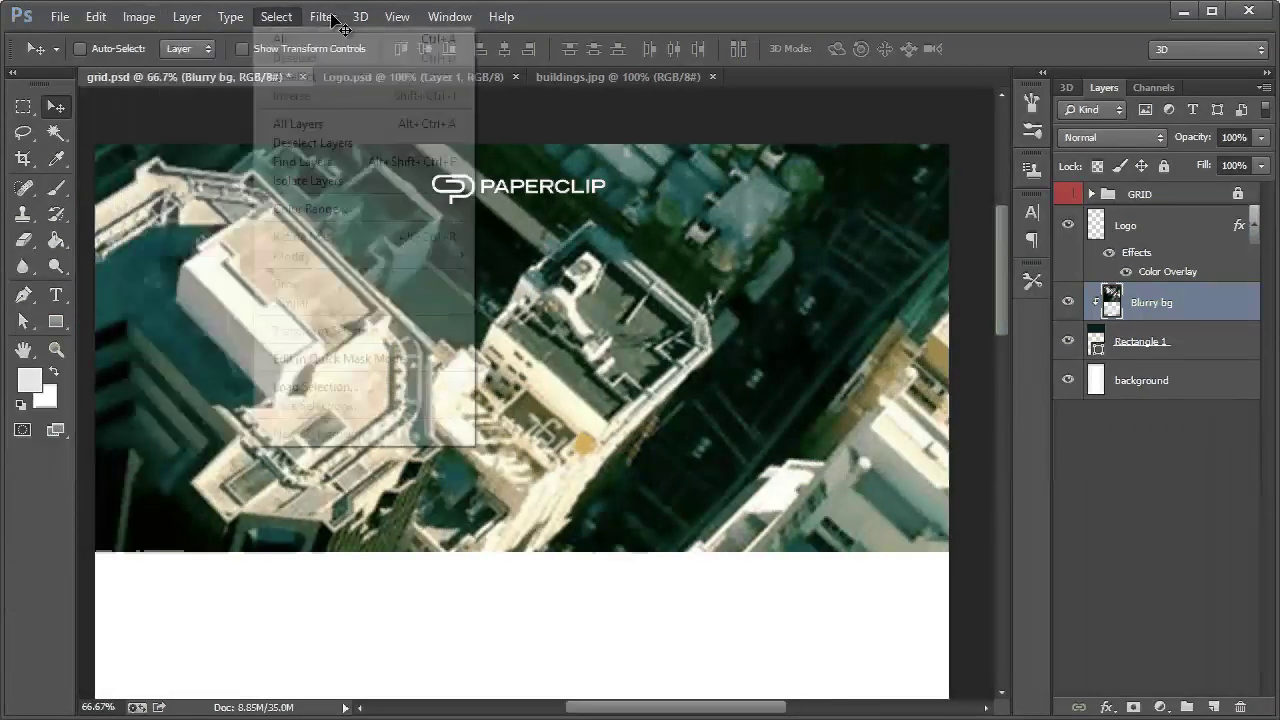
mouse_move(323, 16)
mouse_move(340, 238)
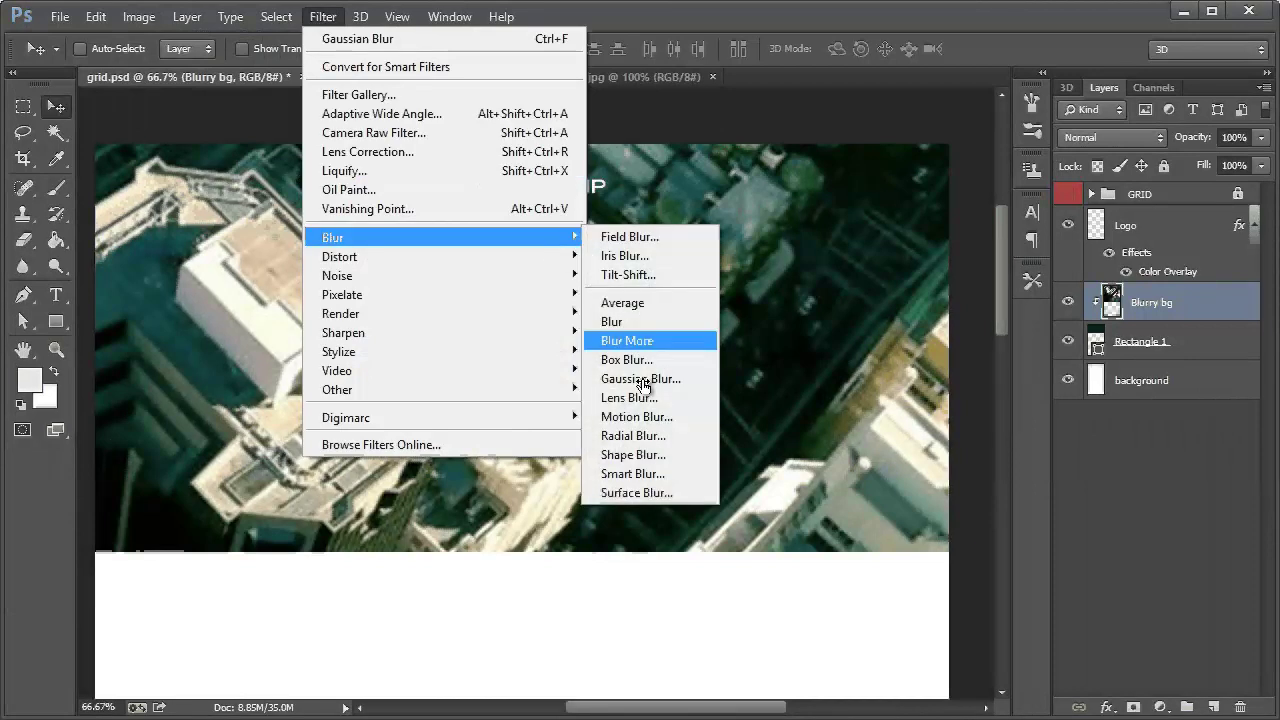
click(640, 379)
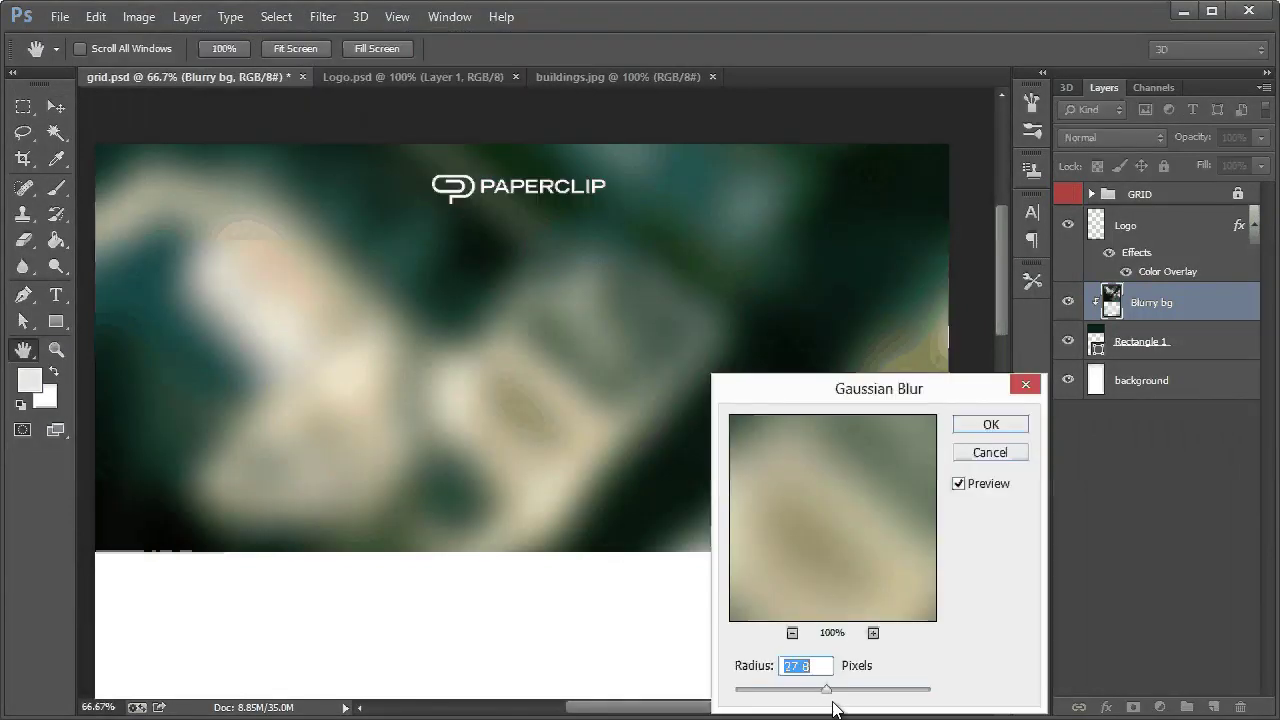
click(965, 424)
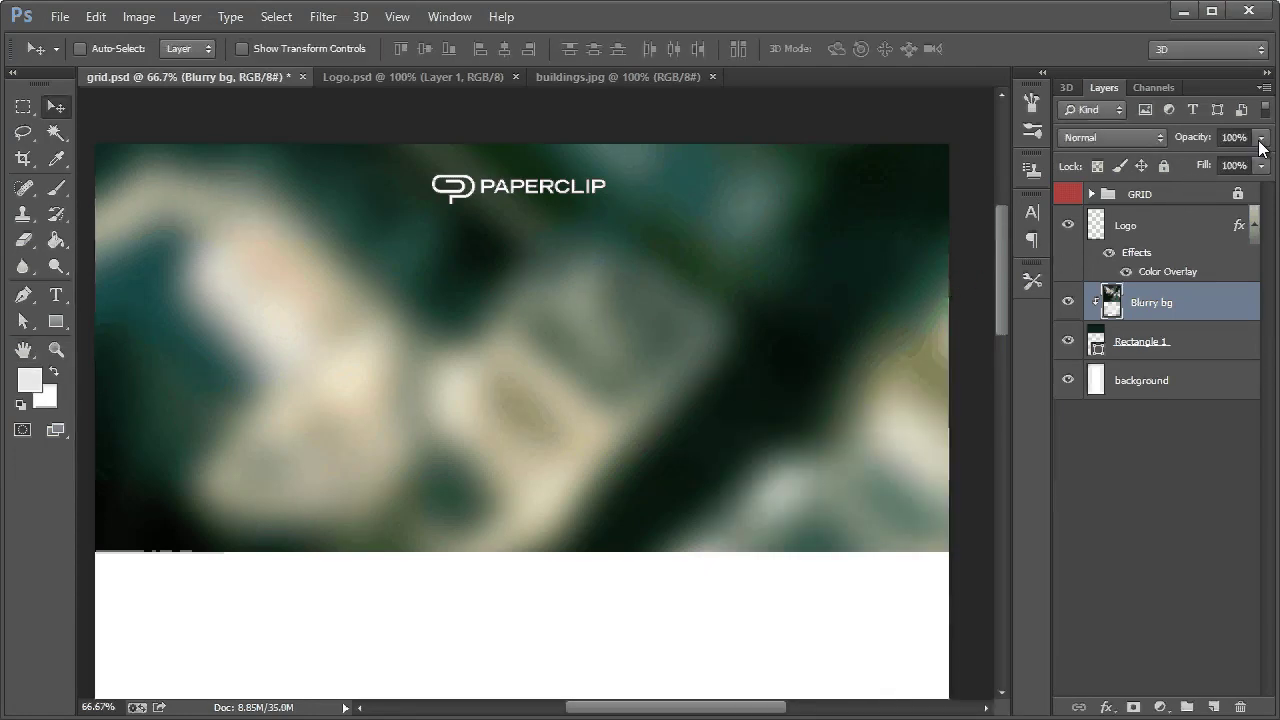
Set the Blurry bg layer's blend mode to Overlay
click(1101, 138)
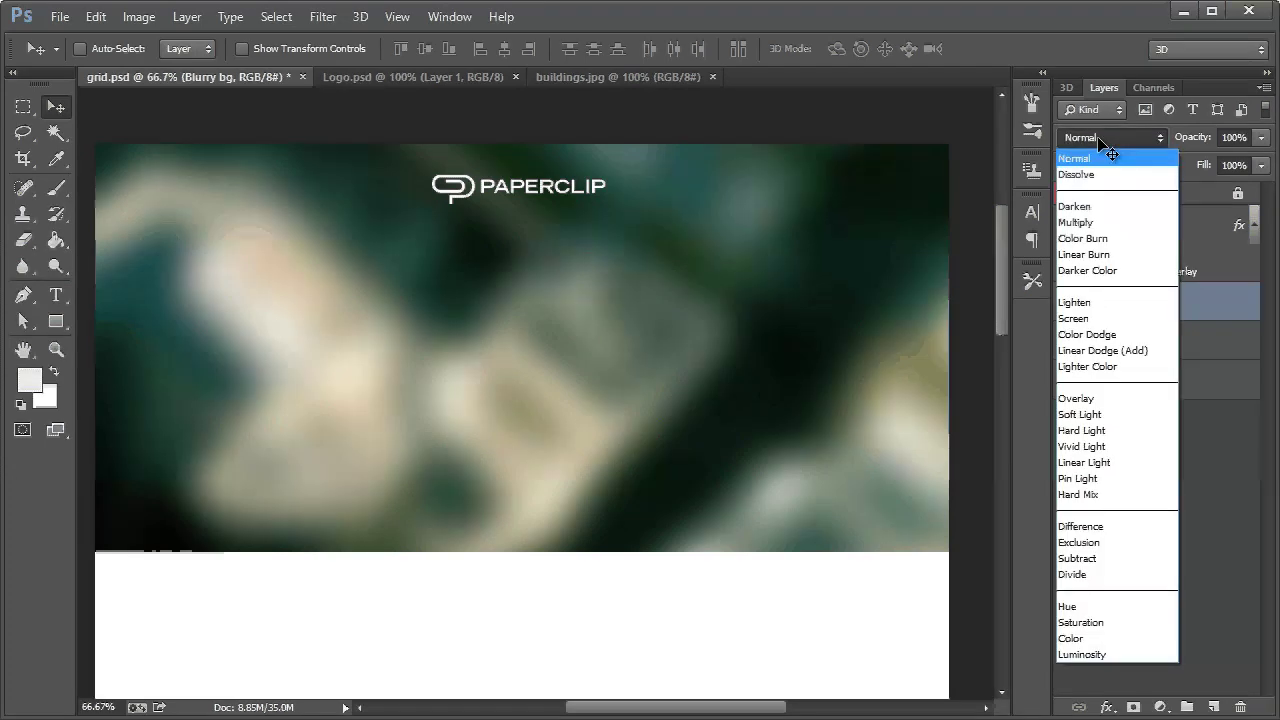
click(1105, 150)
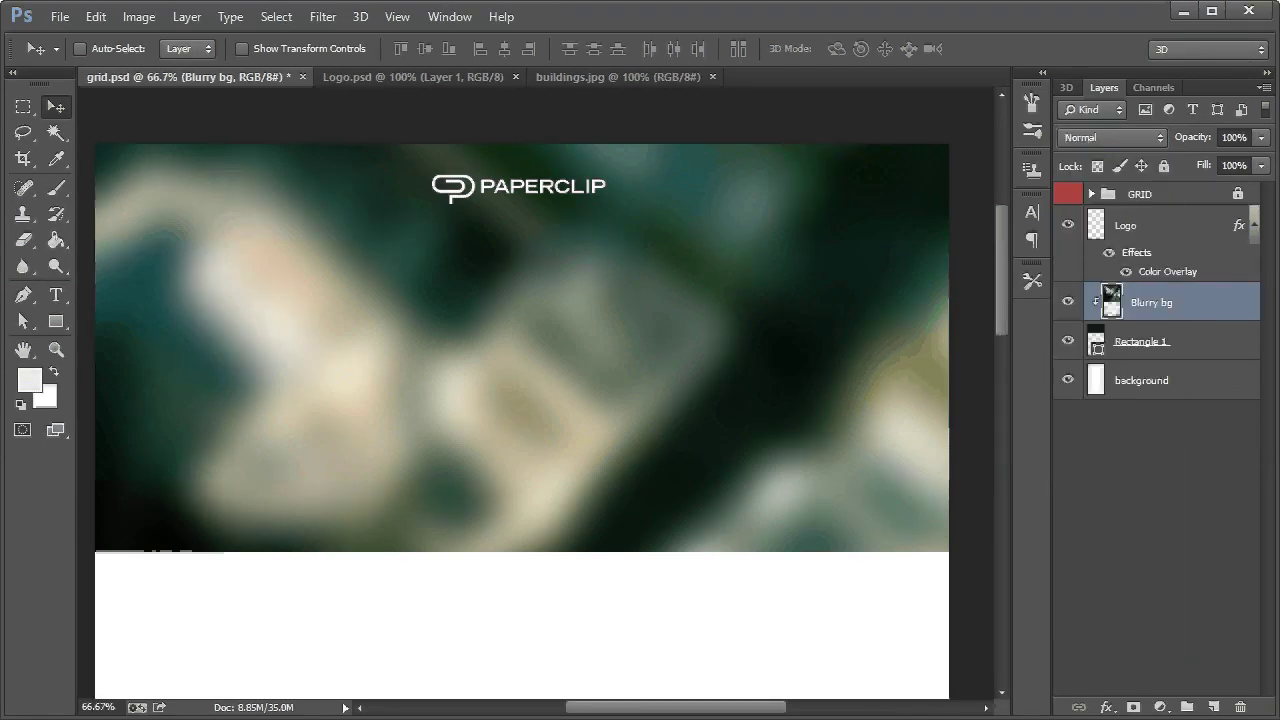
scroll(1090, 138, down, 1)
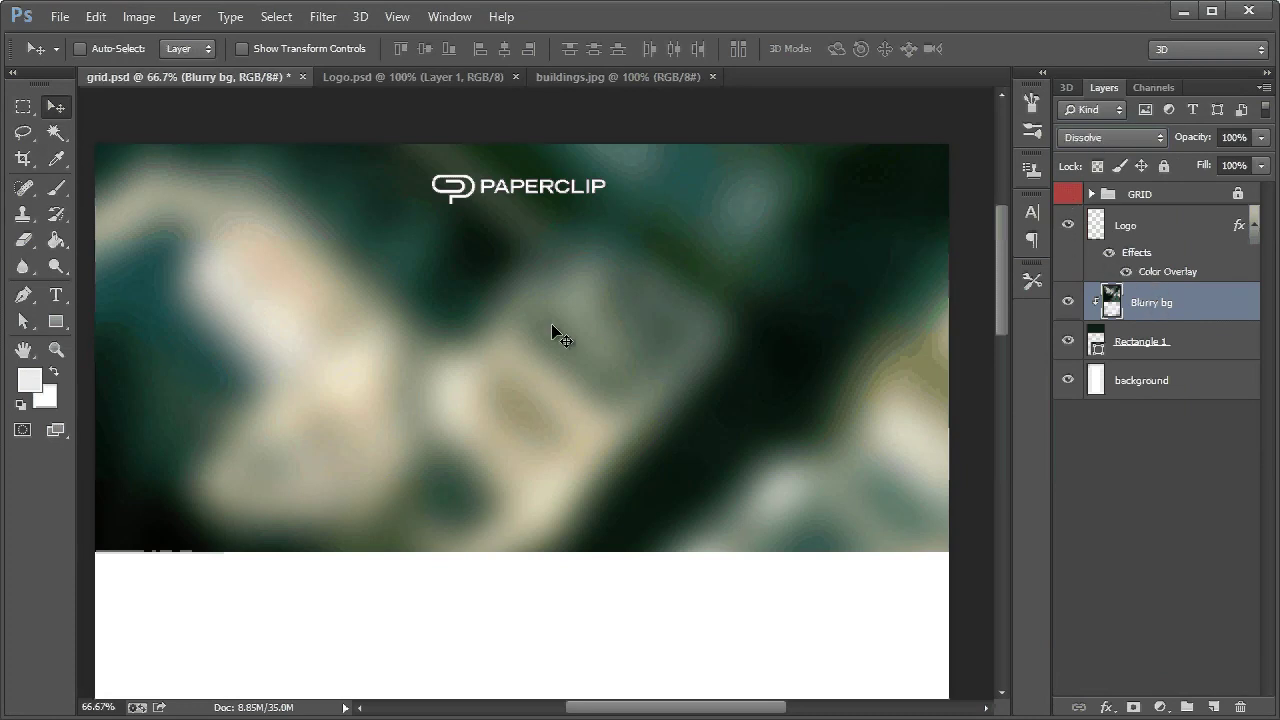
key(shift+plus)
key(shift+plus)
key(shift+plus)
key(shift+plus)
key(shift+plus)
key(shift+plus)
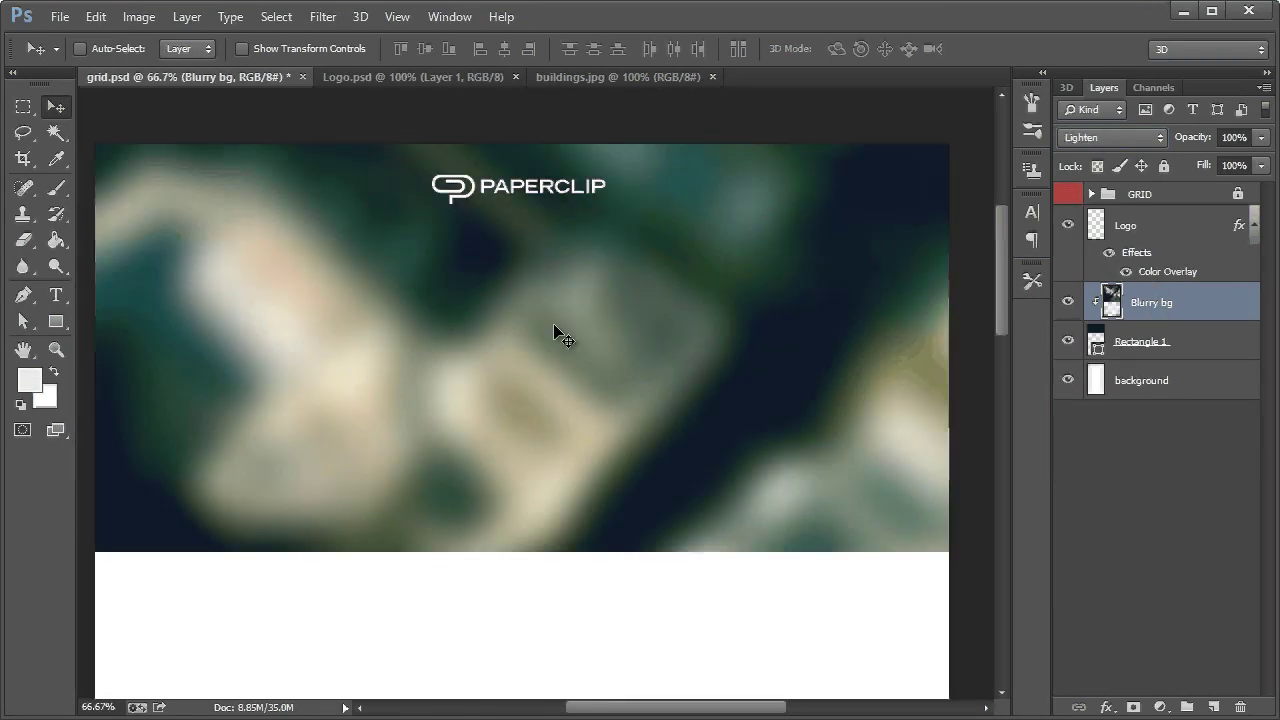
key(shift+plus)
key(shift+plus)
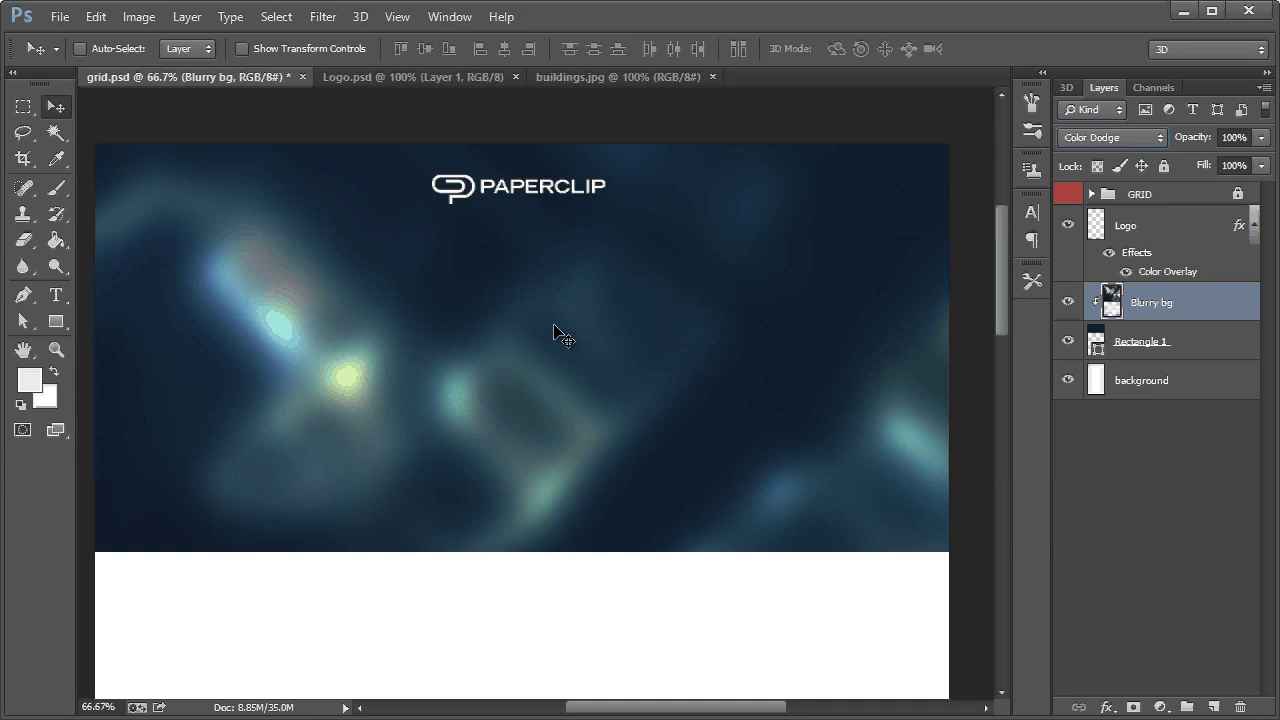
key(shift+plus)
key(shift+plus)
key(shift+plus)
key(shift+plus)
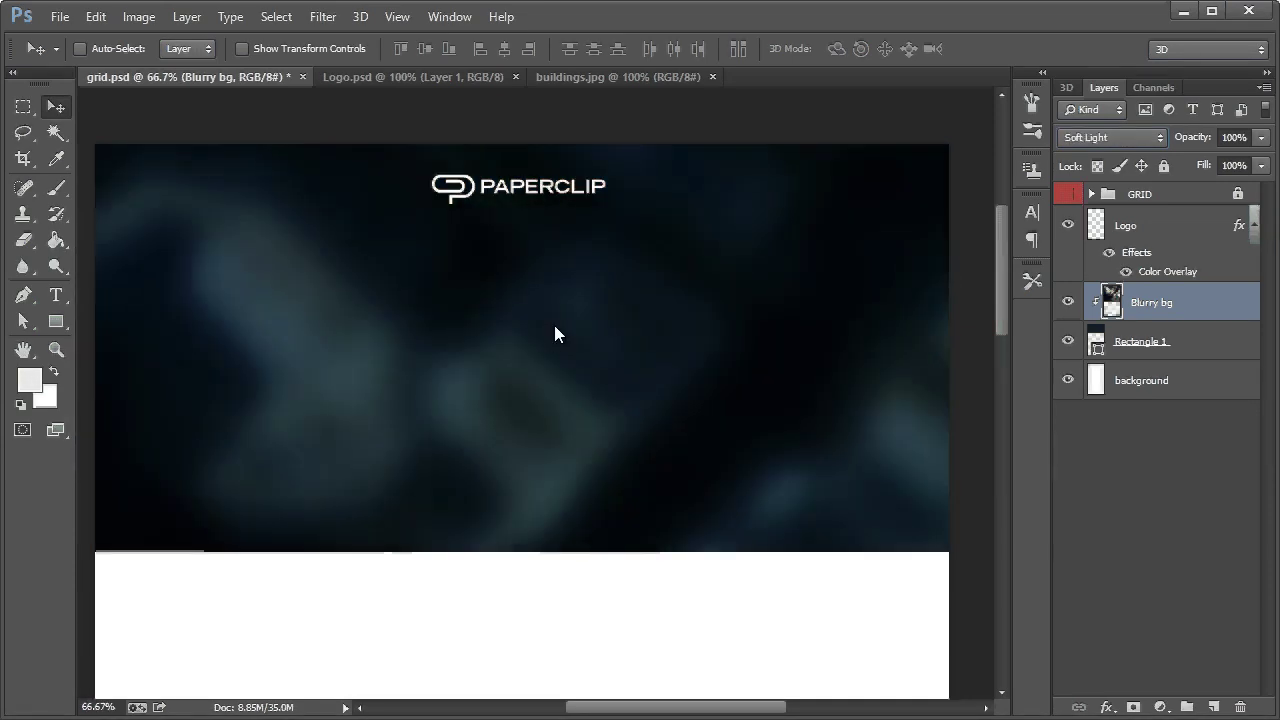
key(shift+minus)
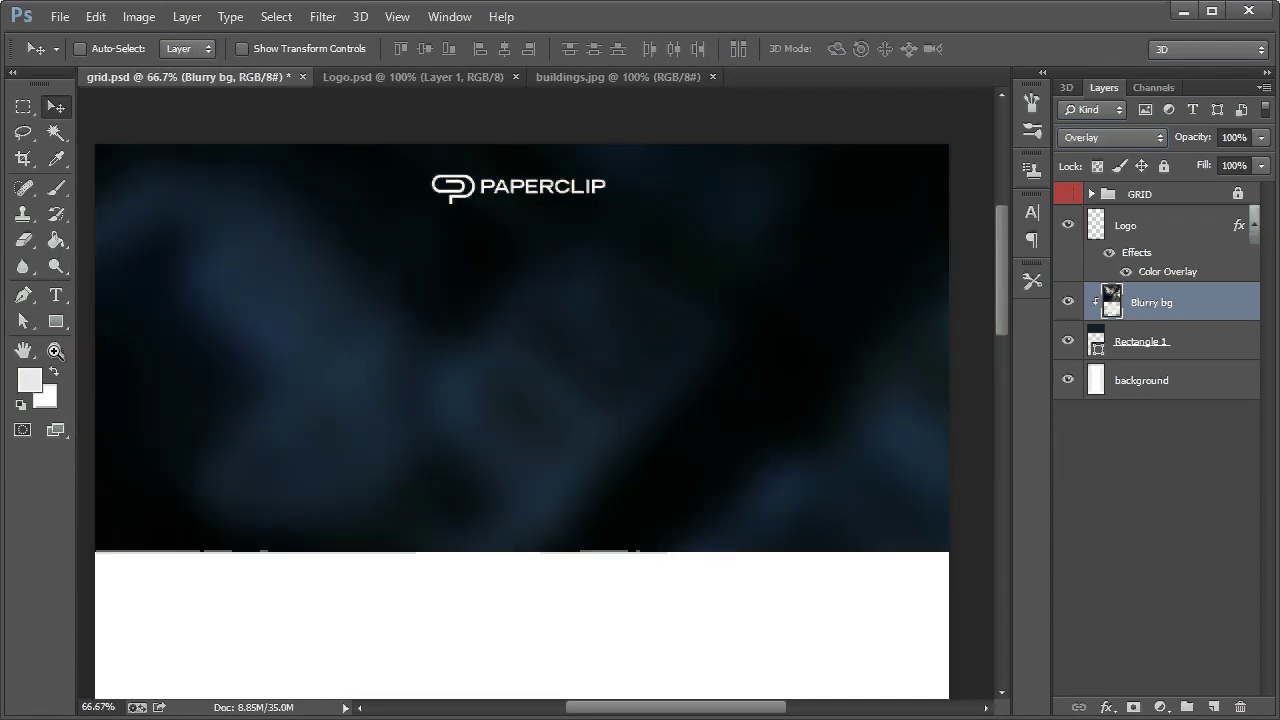
Zoom in to inspect the blurred header, then return to 66.7% with the Move tool
click(56, 349)
click(529, 354)
click(529, 354)
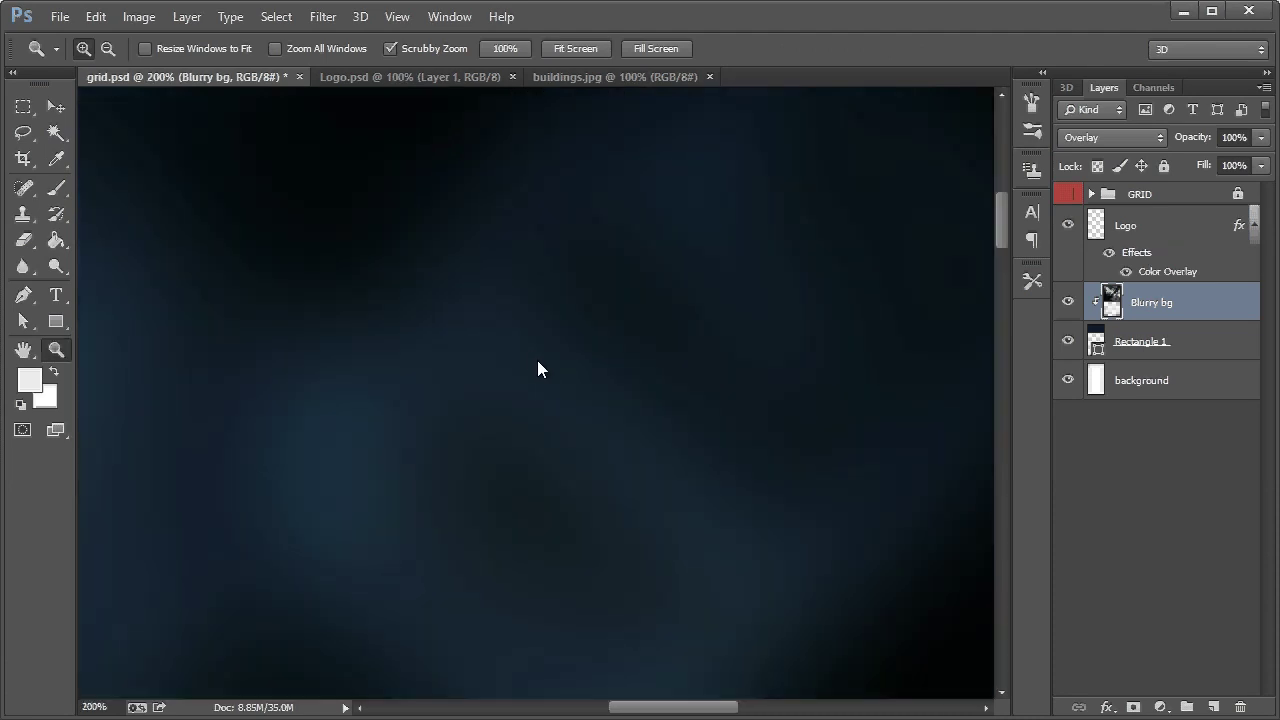
right_click(529, 355)
click(575, 484)
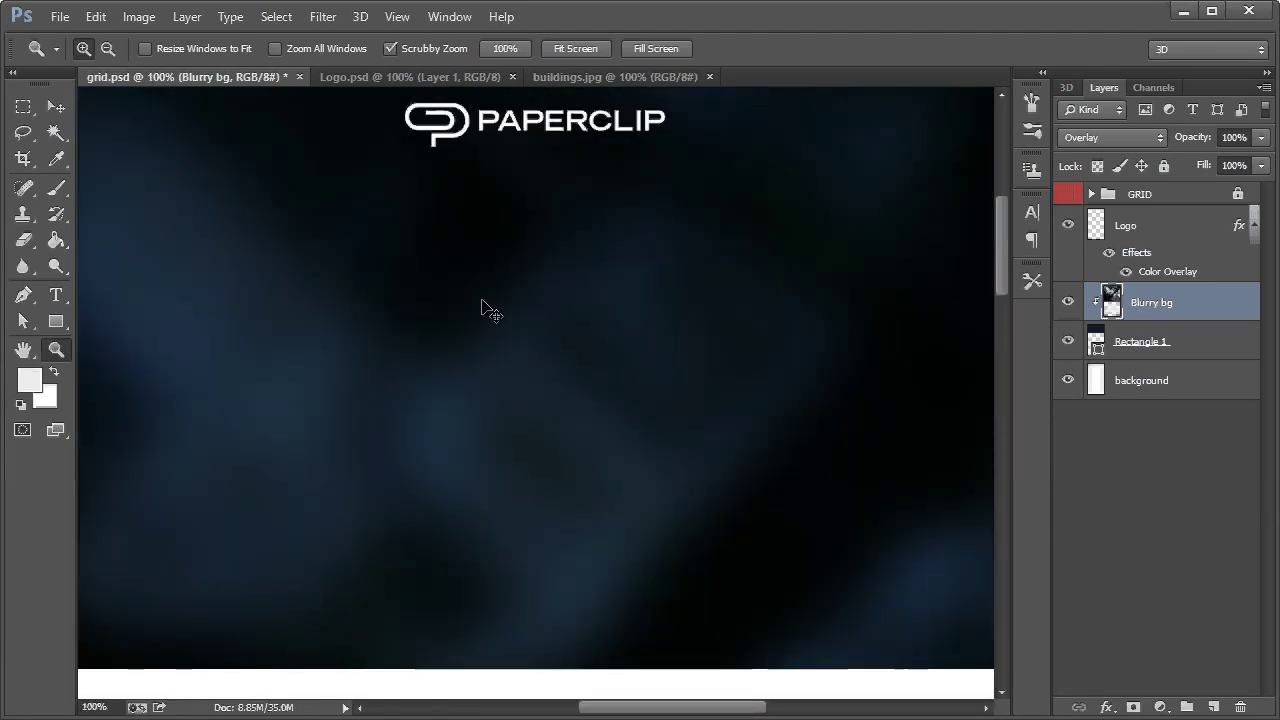
right_click(483, 301)
click(543, 429)
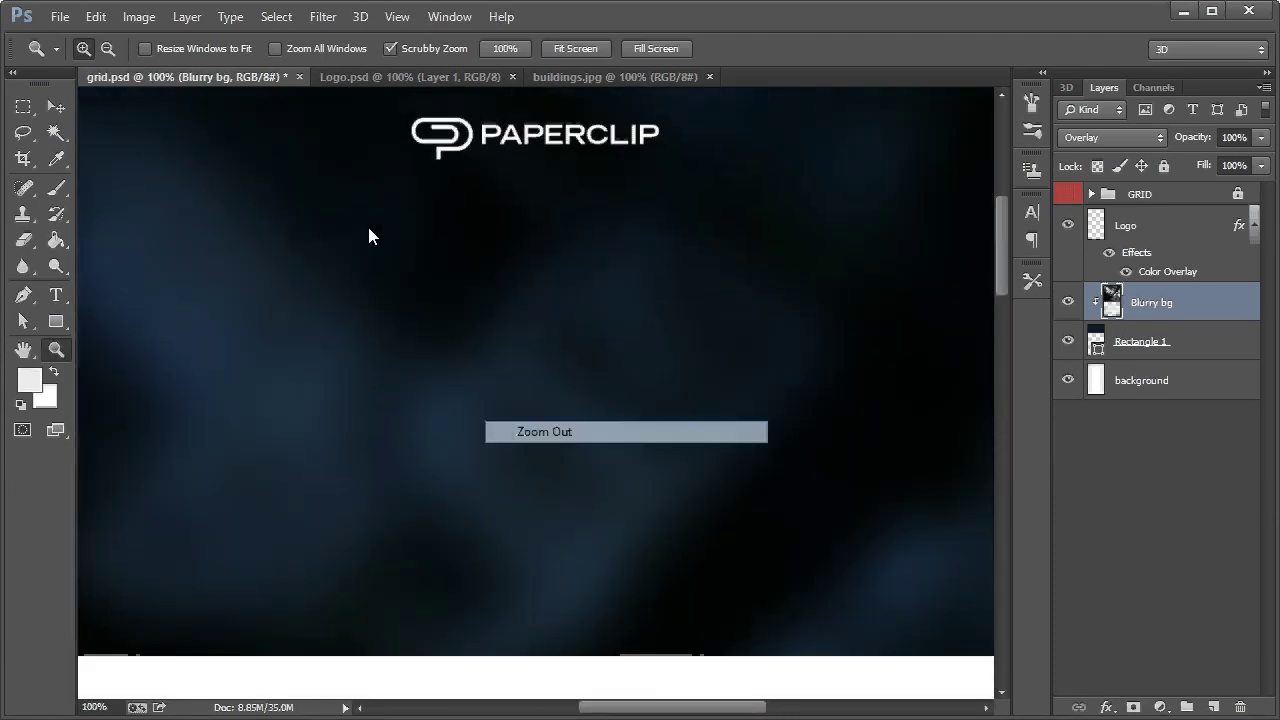
click(56, 104)
scroll(551, 291, down, 3)
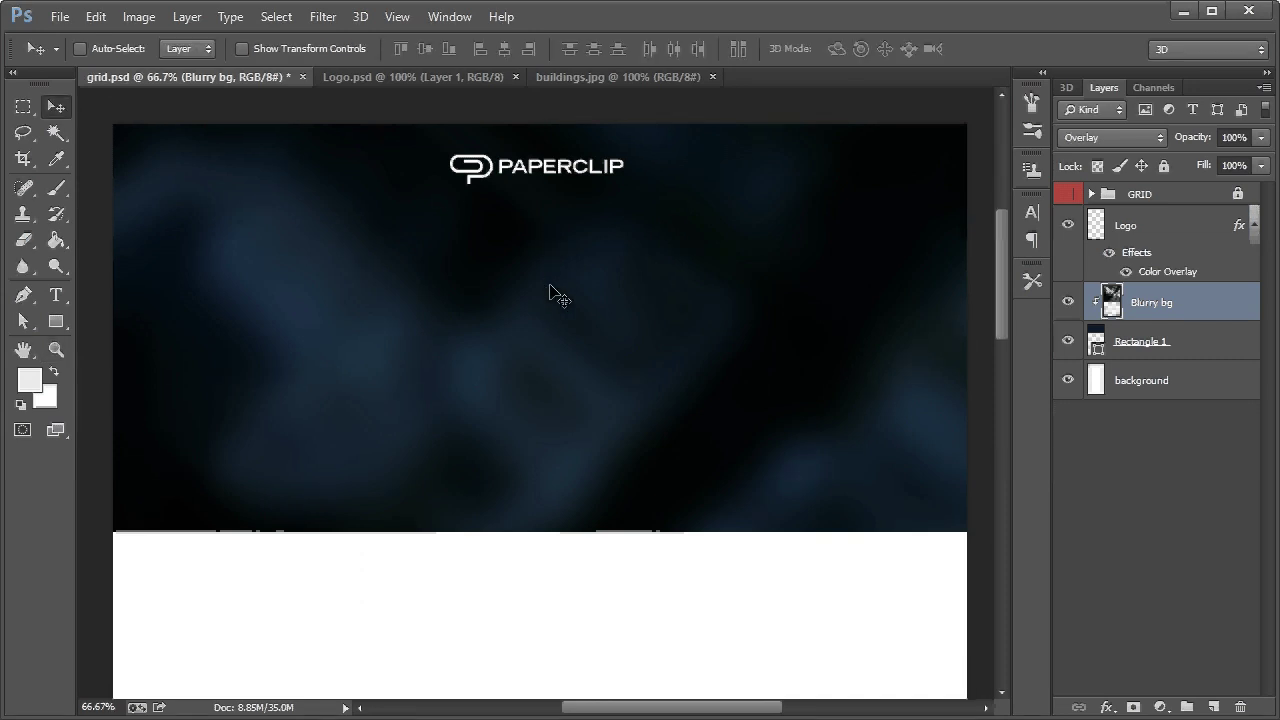
scroll(490, 277, up, 1)
scroll(494, 277, down, 1)
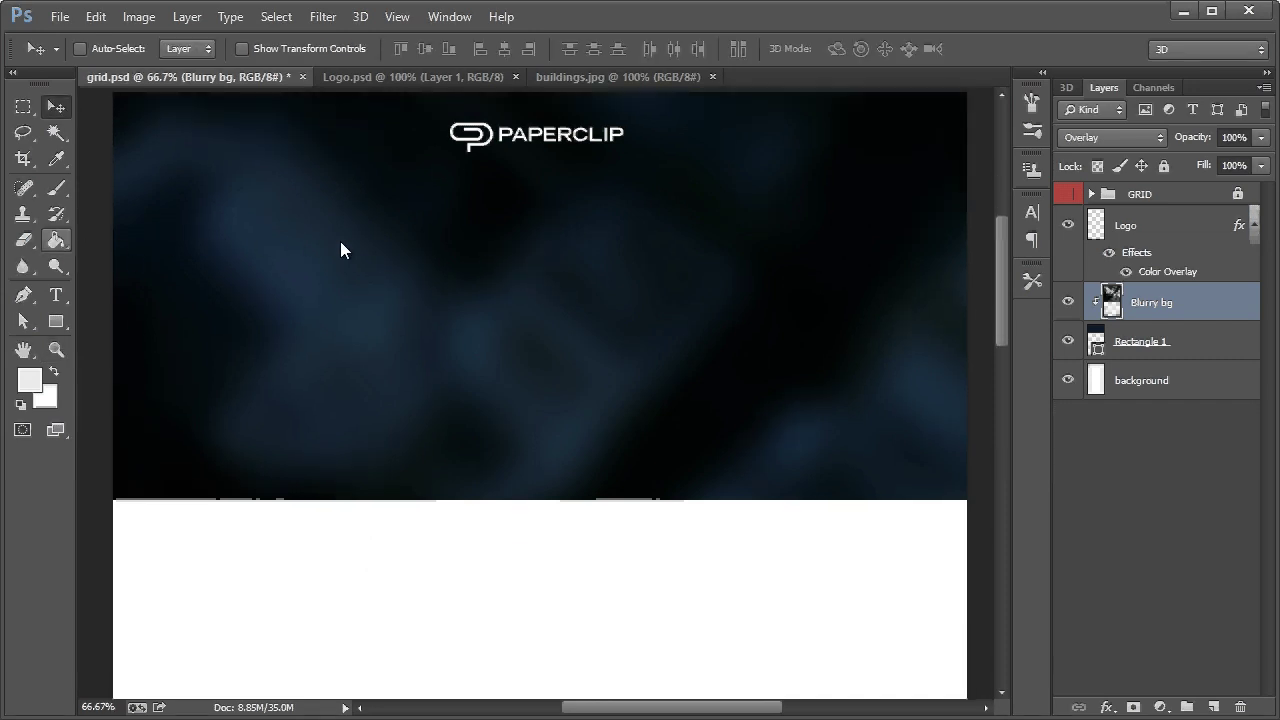
scroll(291, 246, up, 1)
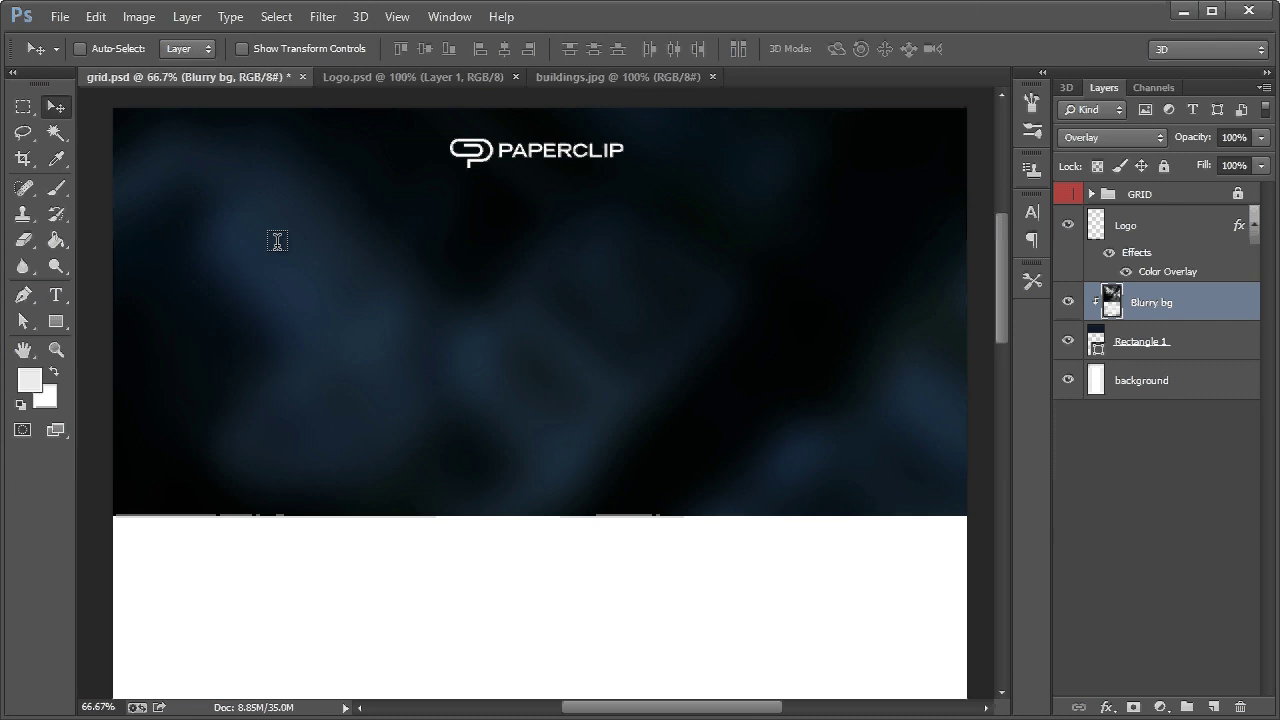
Draw a centre-aligned paragraph text box below the logo and enter the headline text
click(56, 321)
click(56, 294)
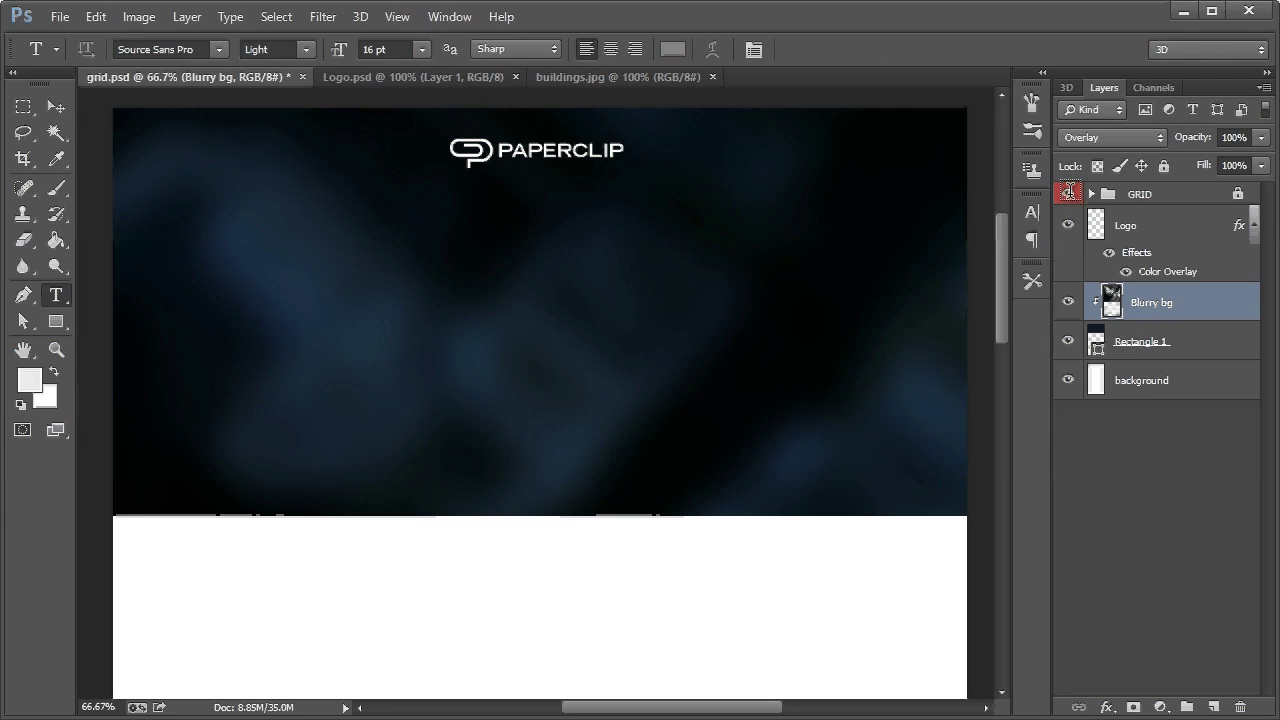
click(1069, 193)
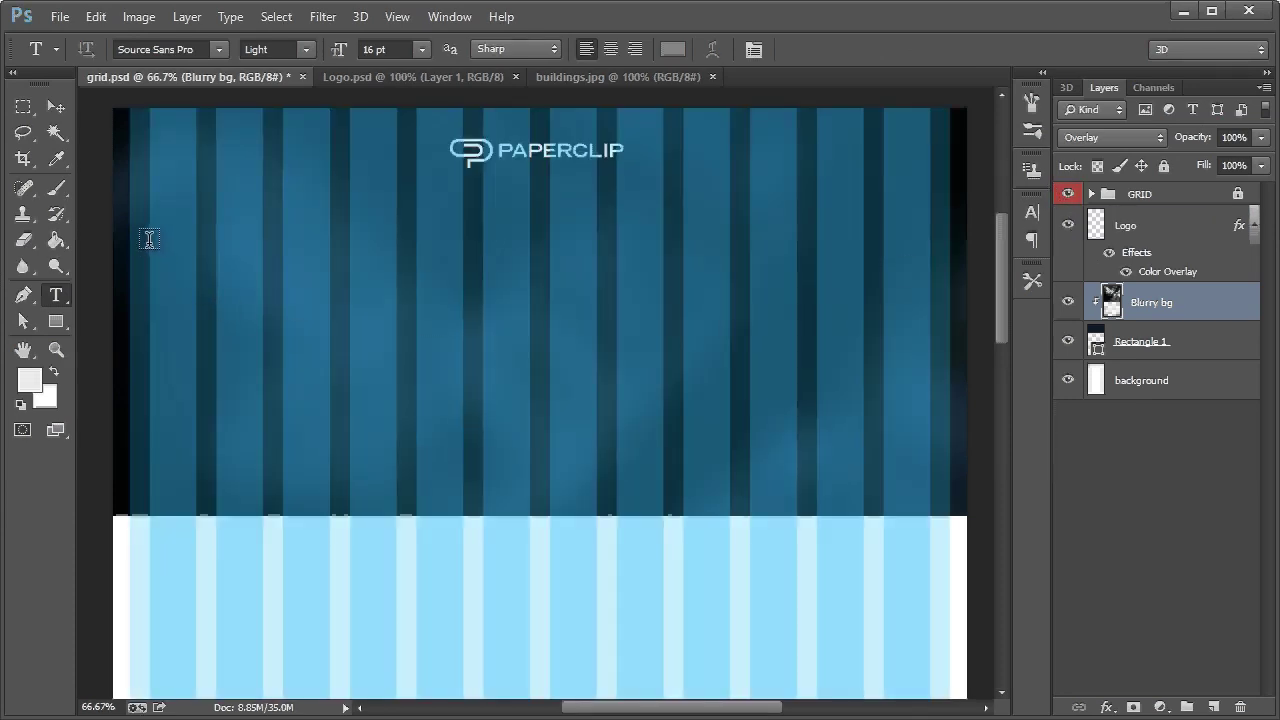
drag(151, 243, 930, 298)
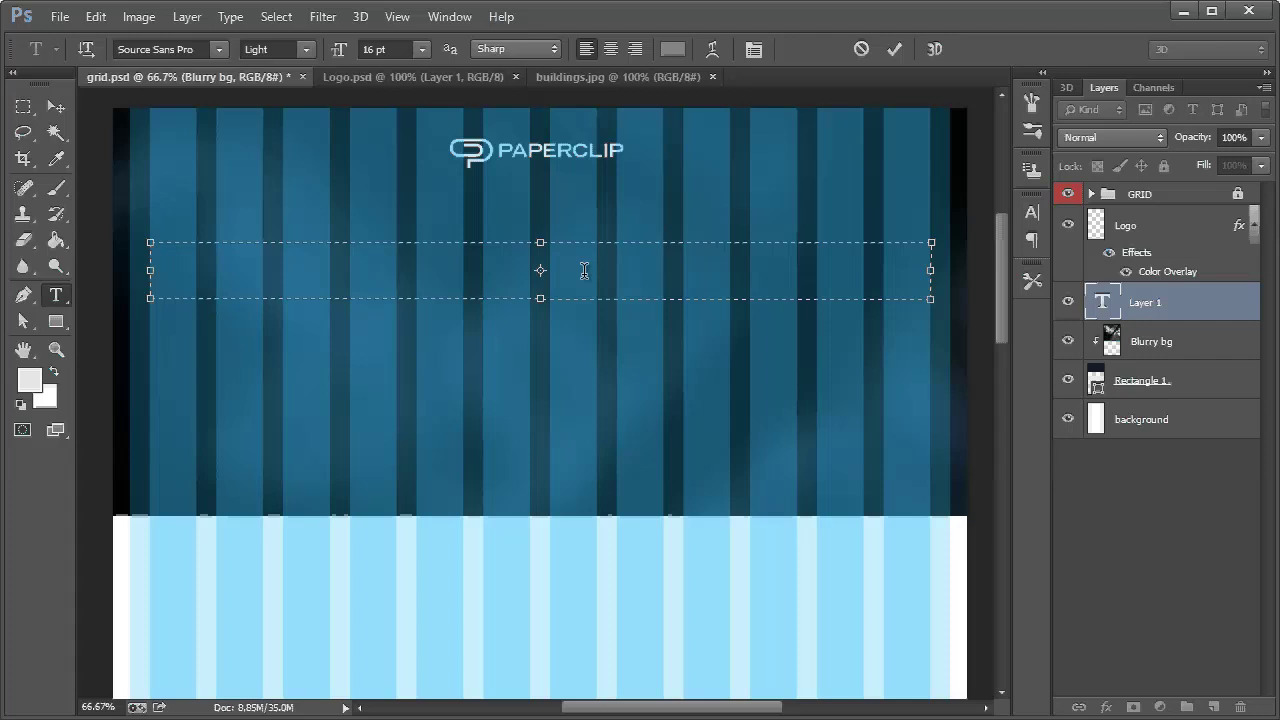
click(604, 43)
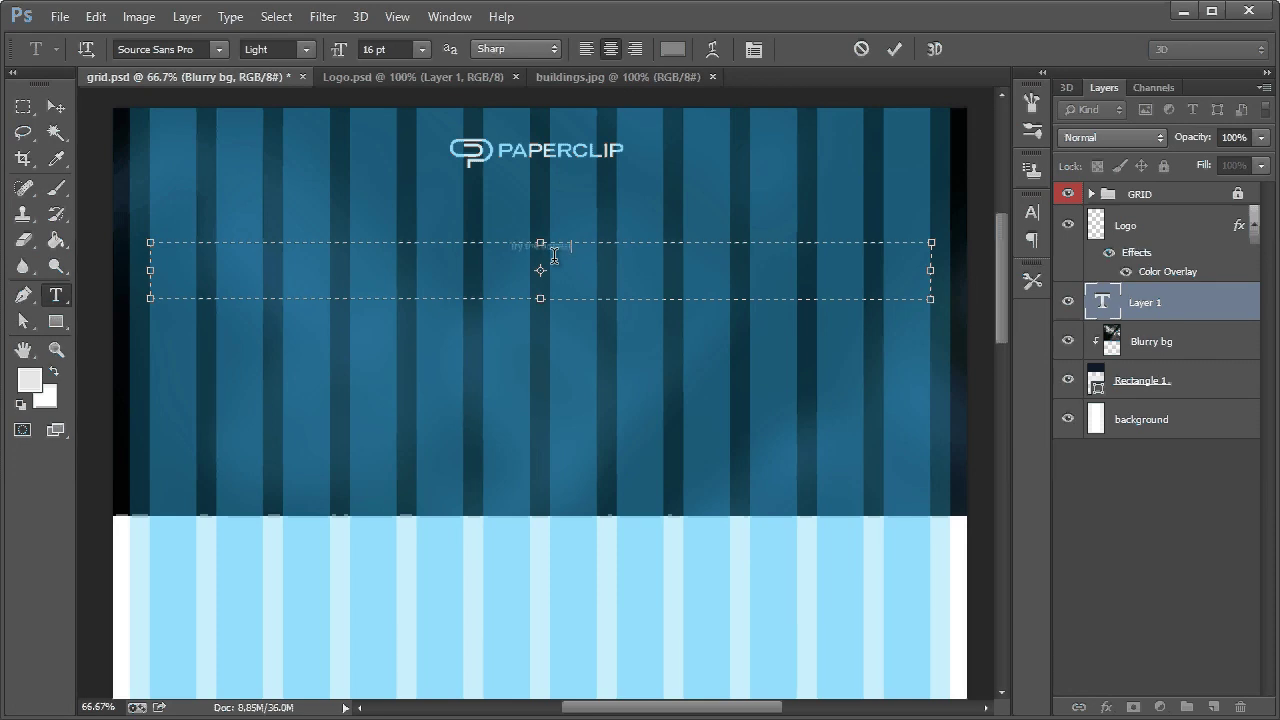
text(e quick brown fox jum)
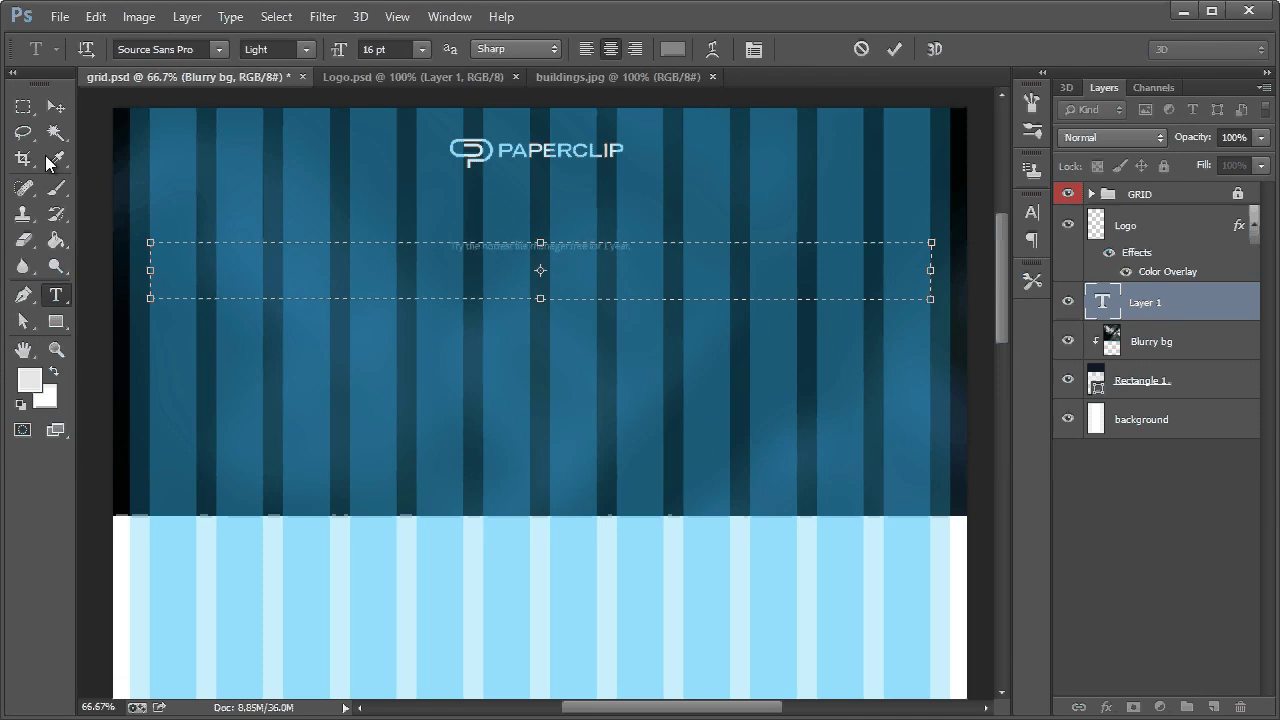
click(55, 105)
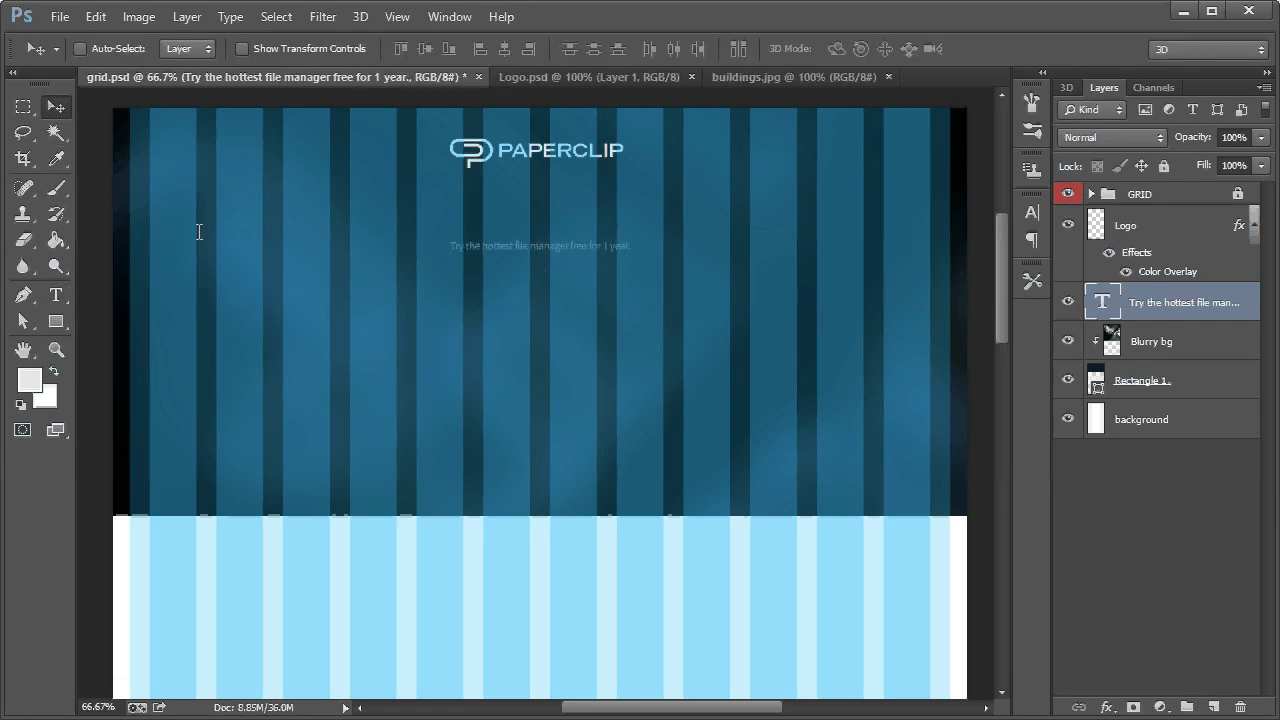
Set the headline's font size to 50 pt
click(56, 295)
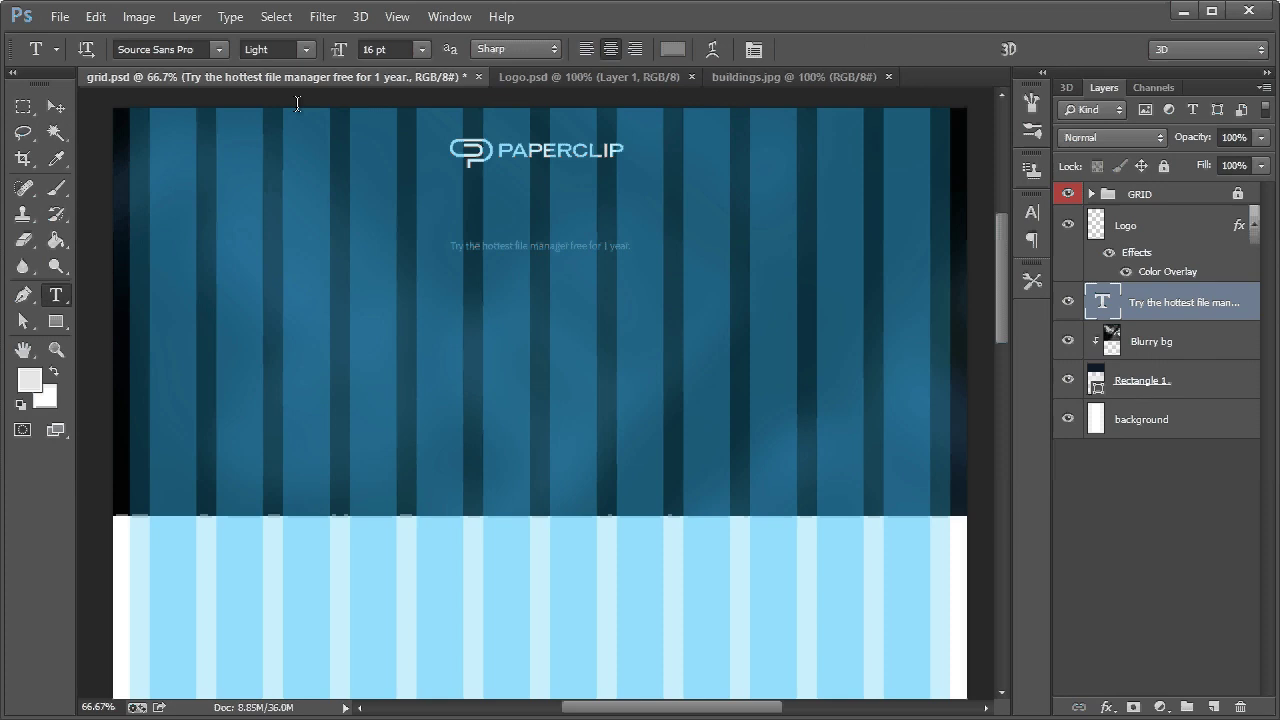
double_click(365, 49)
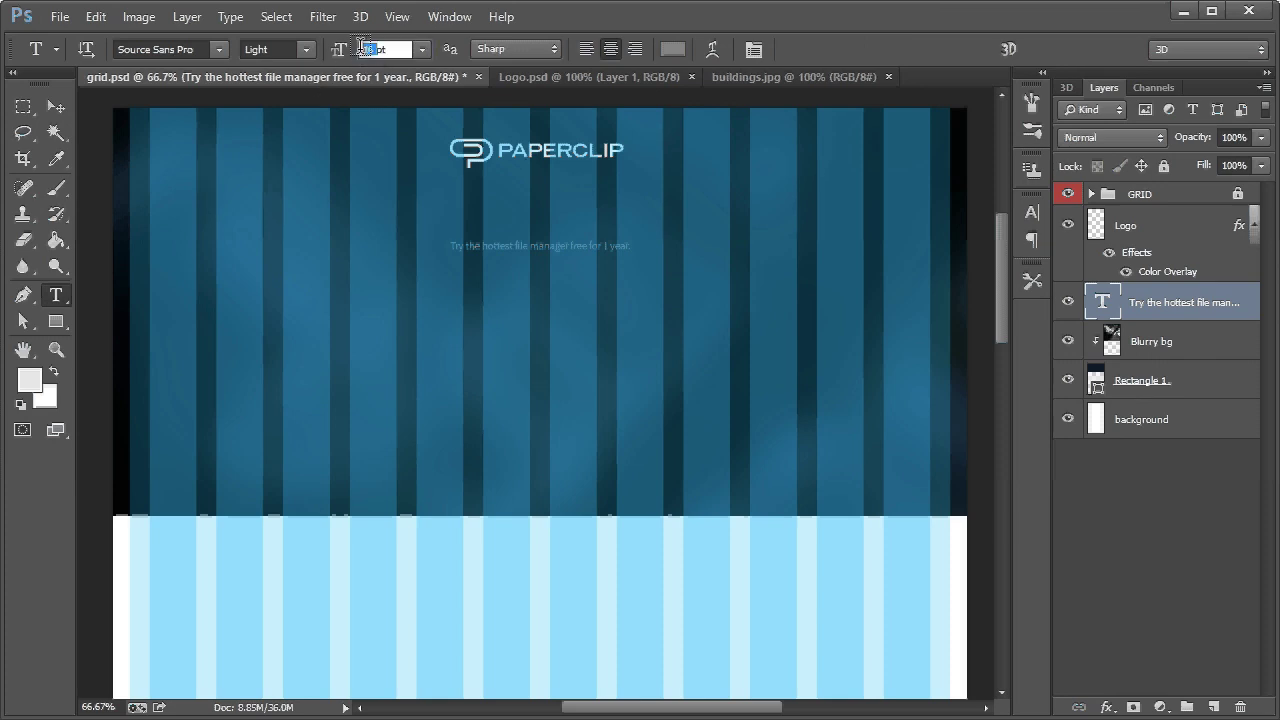
key(Return)
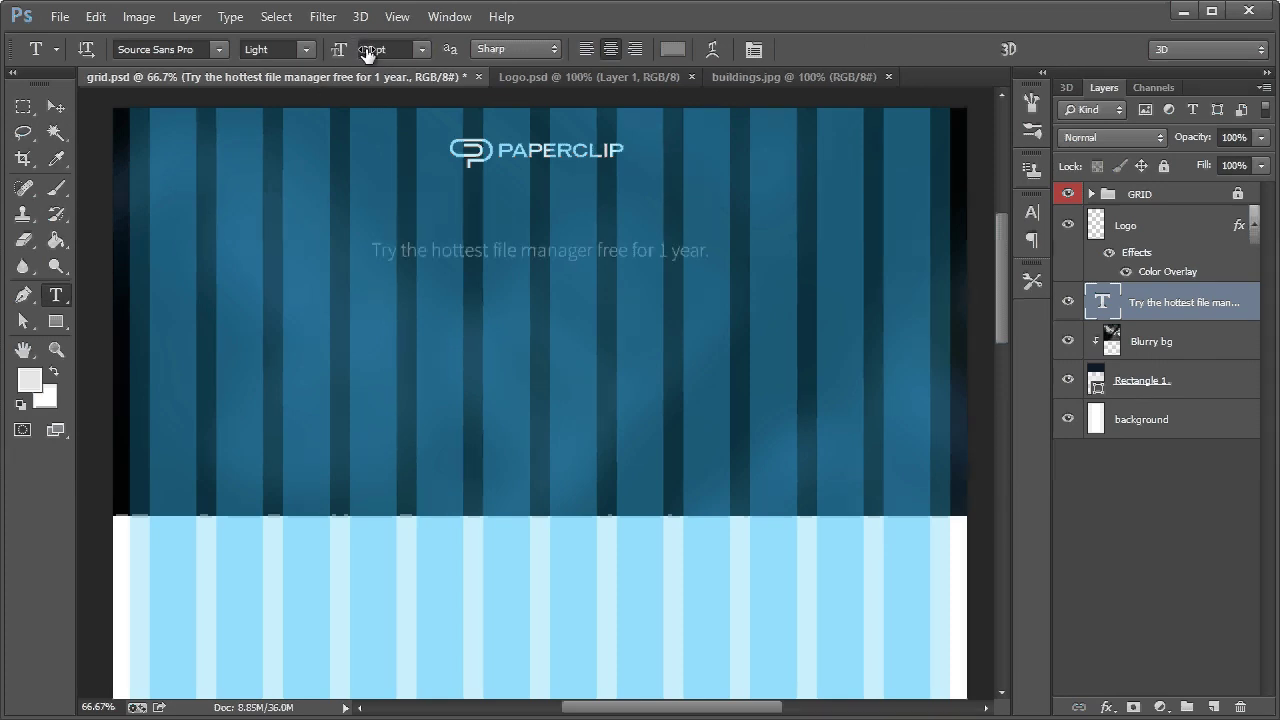
click(1068, 194)
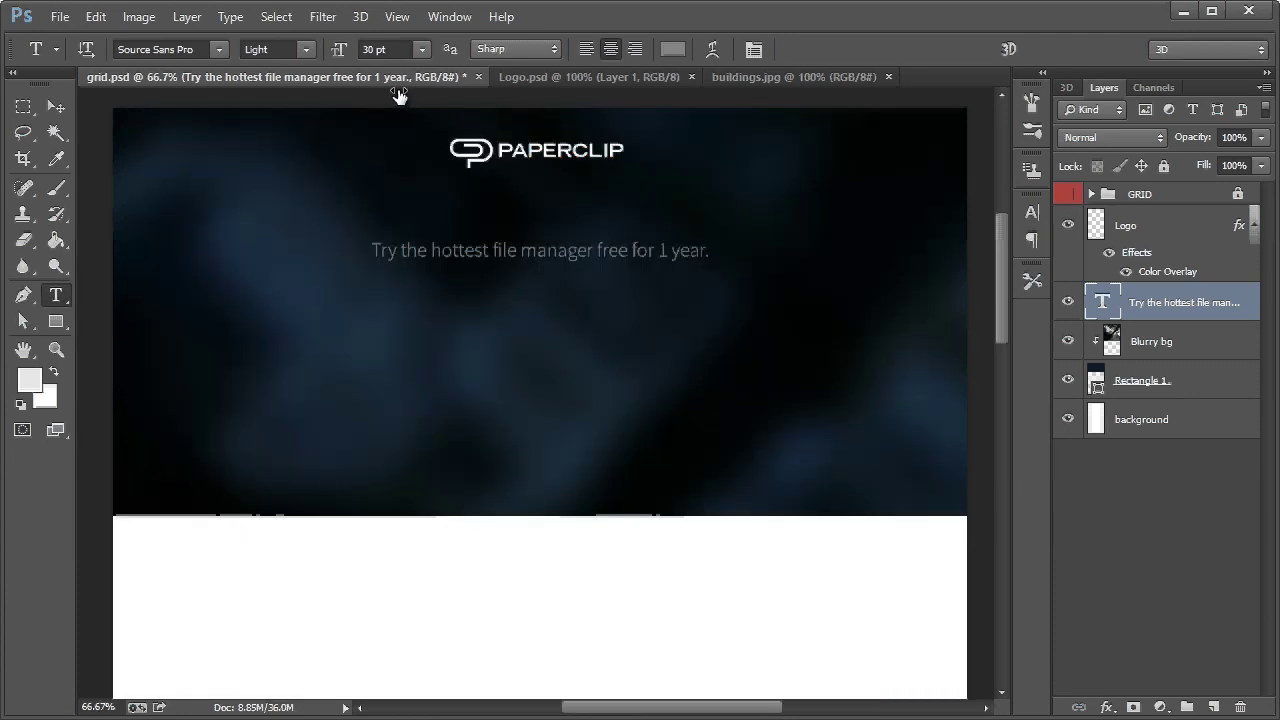
click(375, 48)
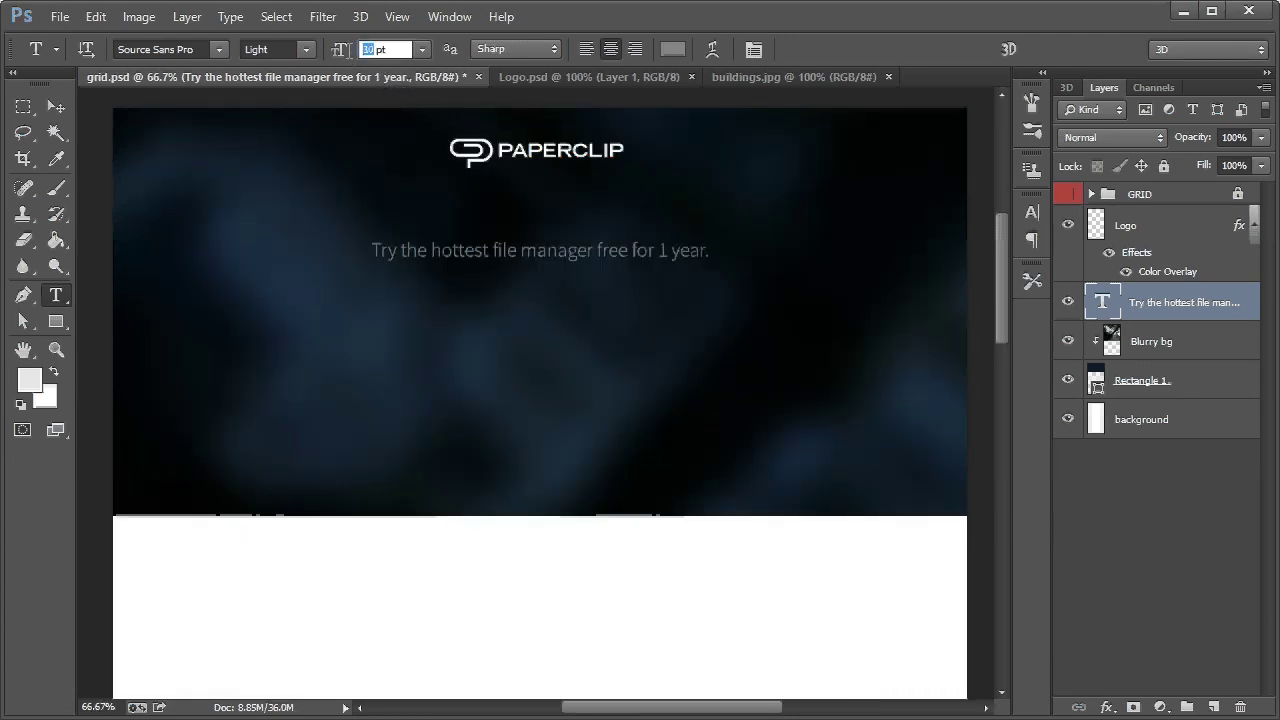
text(60)
key(Return)
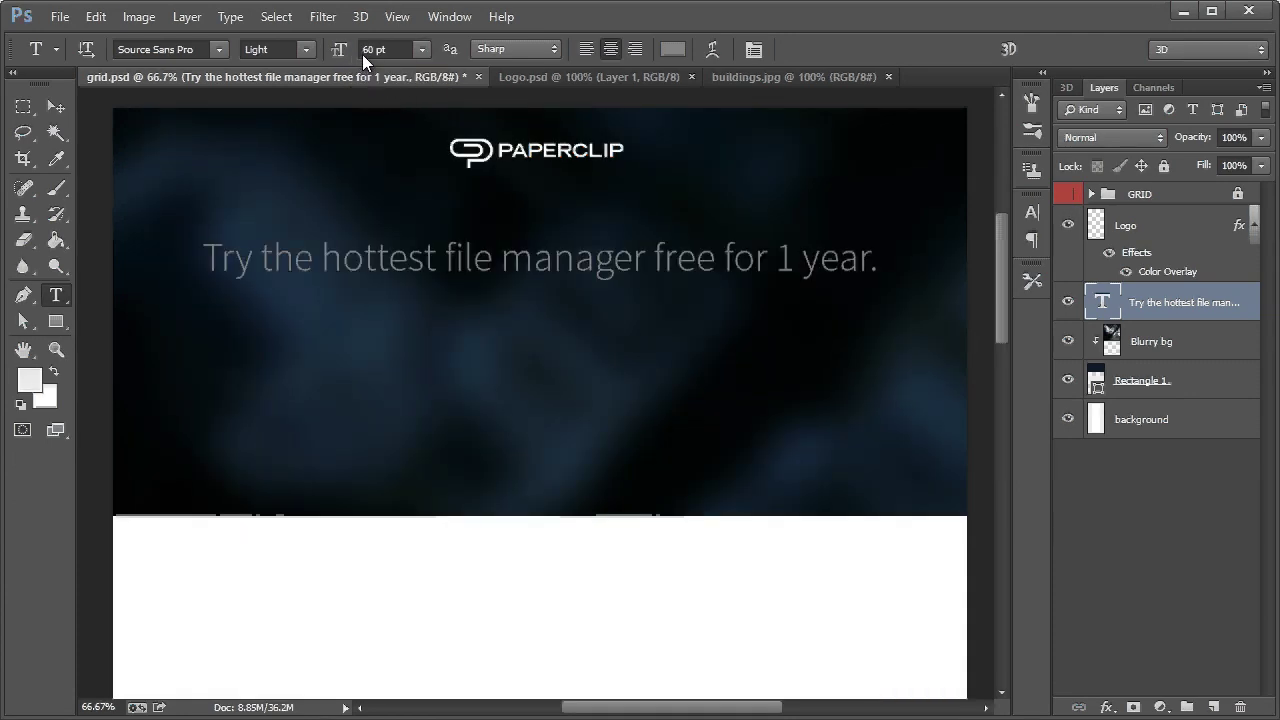
click(340, 48)
text(50)
key(Return)
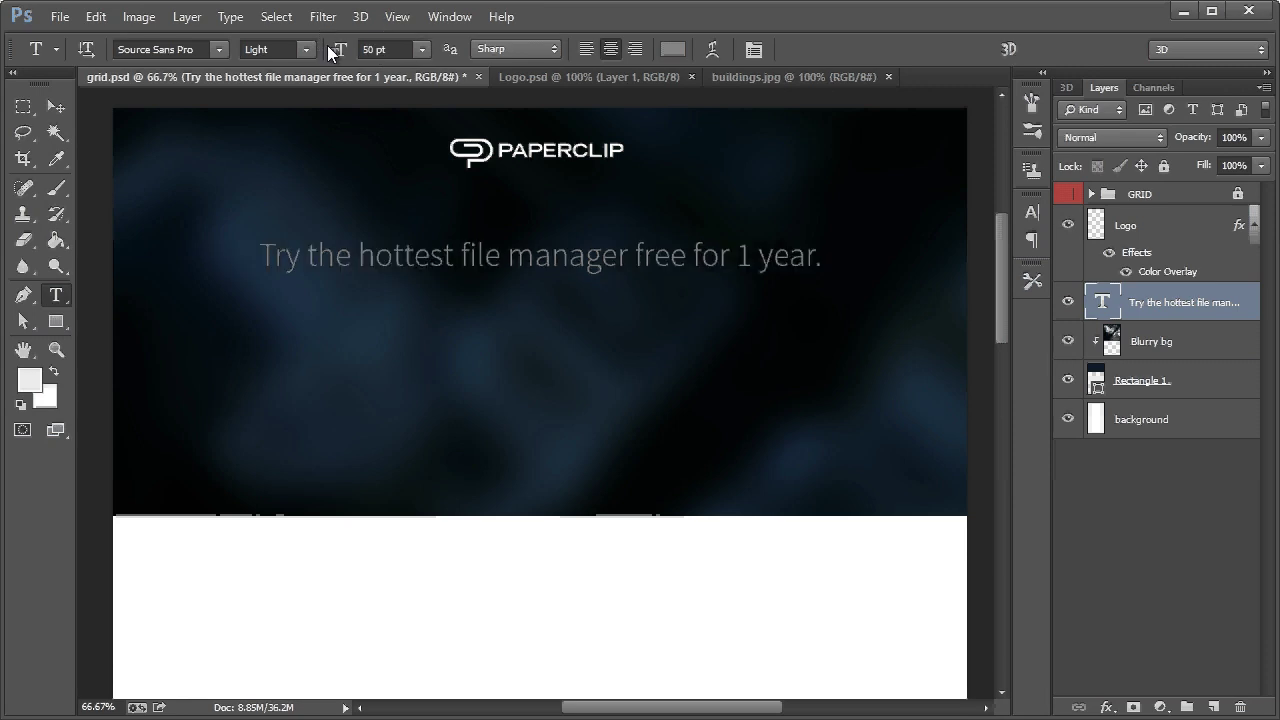
Colour the headline text white (#ffffff)
click(673, 49)
text(ffffff)
click(837, 303)
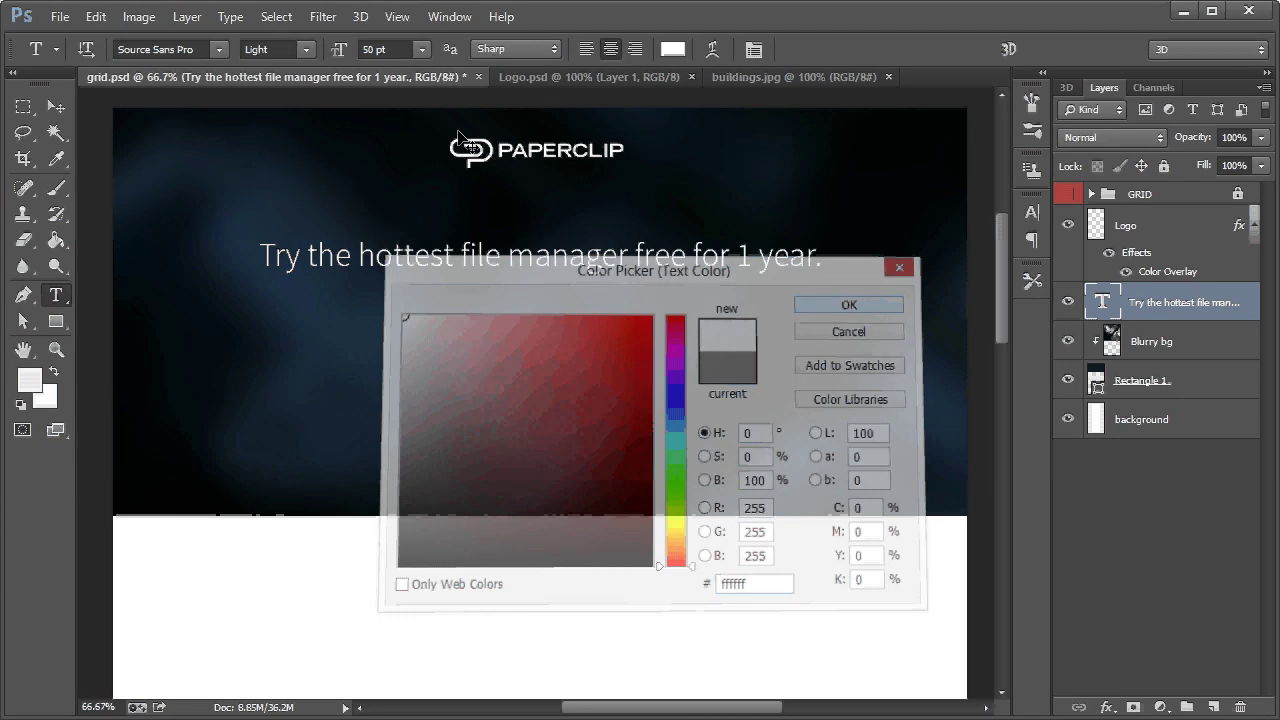
click(56, 107)
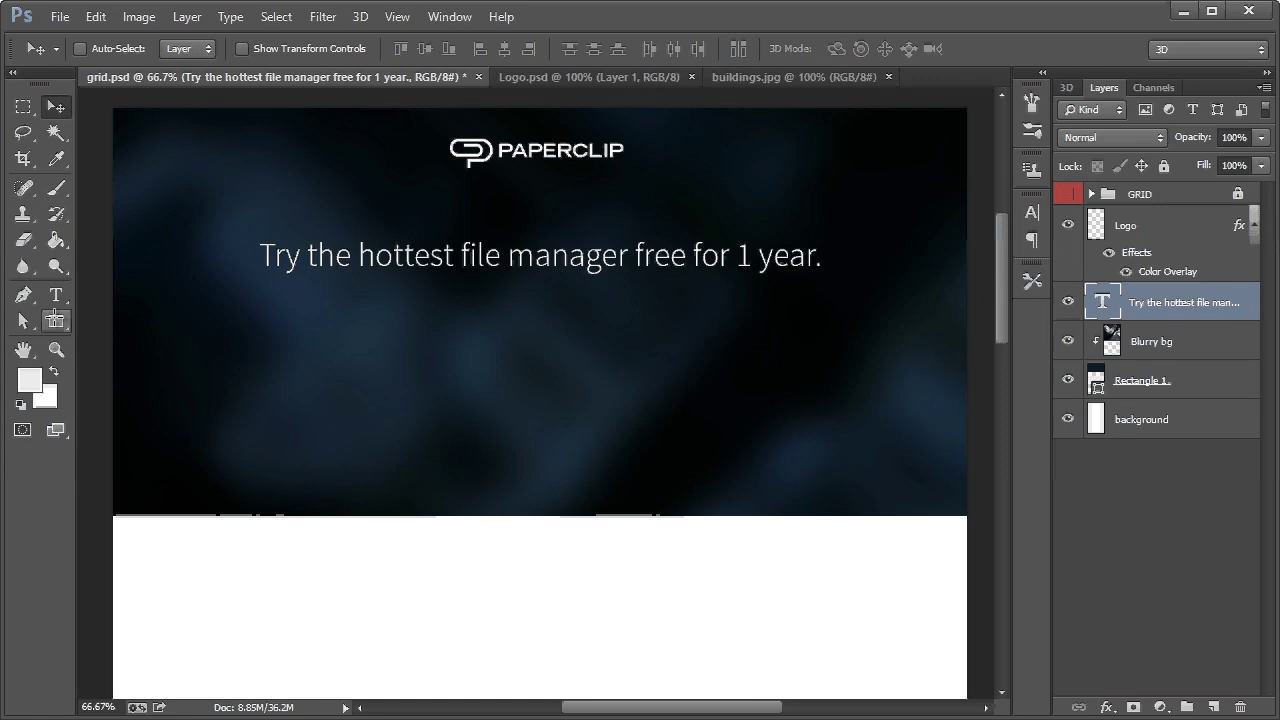
With the grid columns shown, draw a 571 × 70 px rounded rectangle below the headline
click(55, 322)
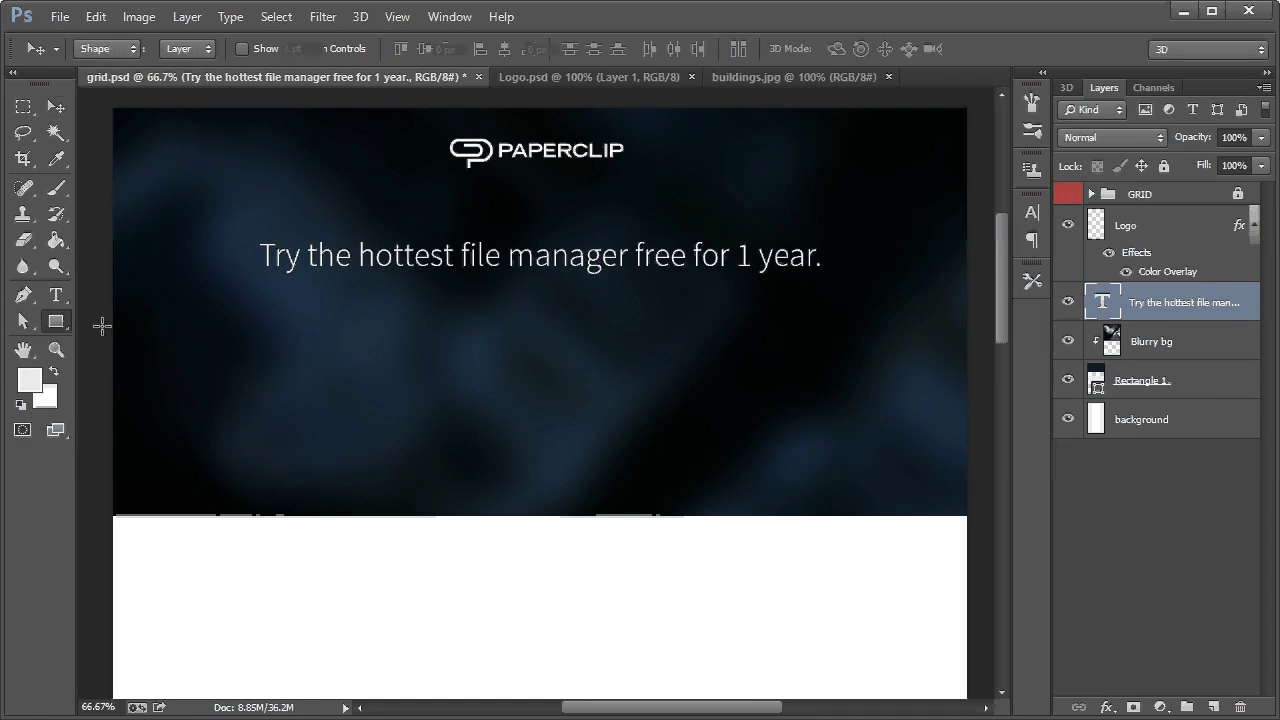
click(200, 337)
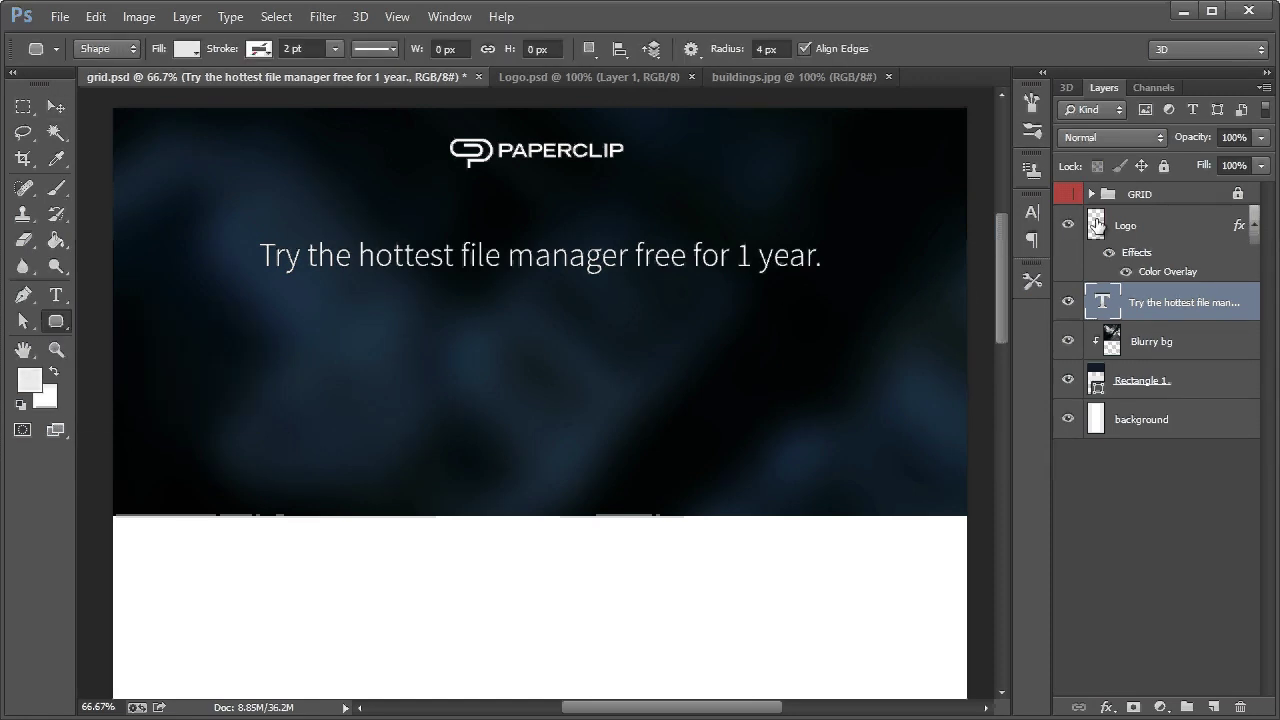
click(1140, 224)
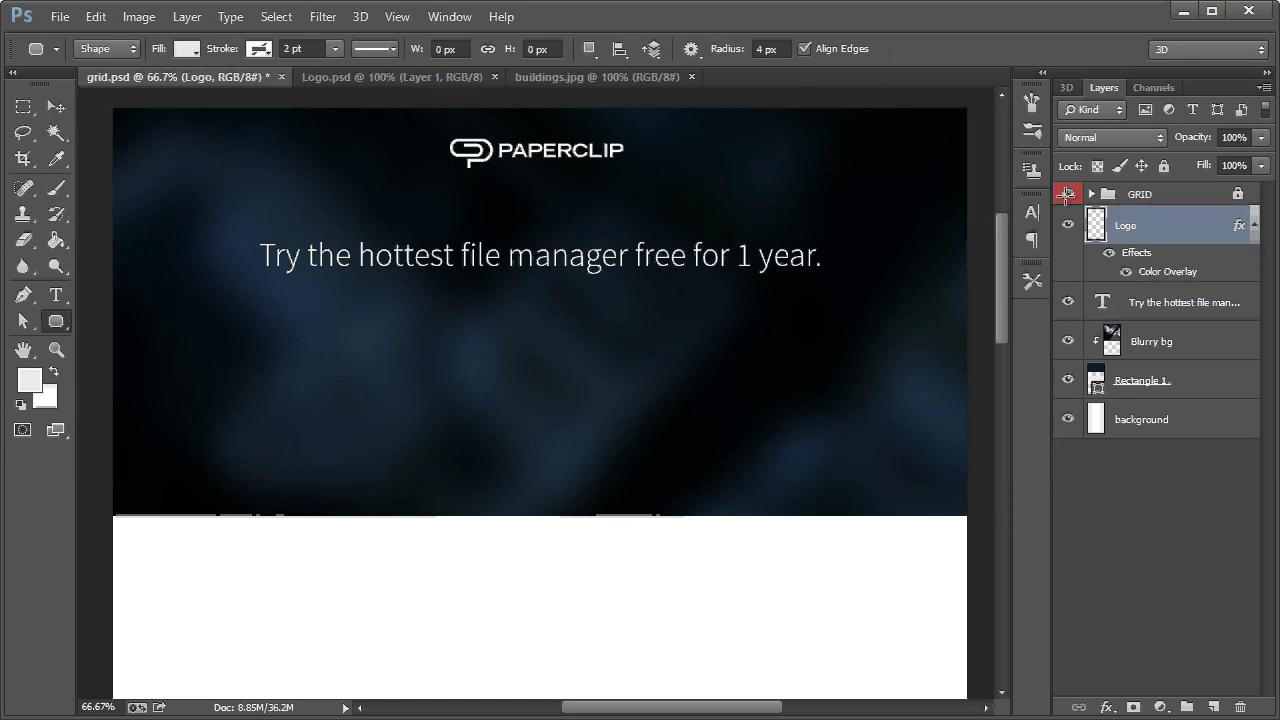
click(1067, 195)
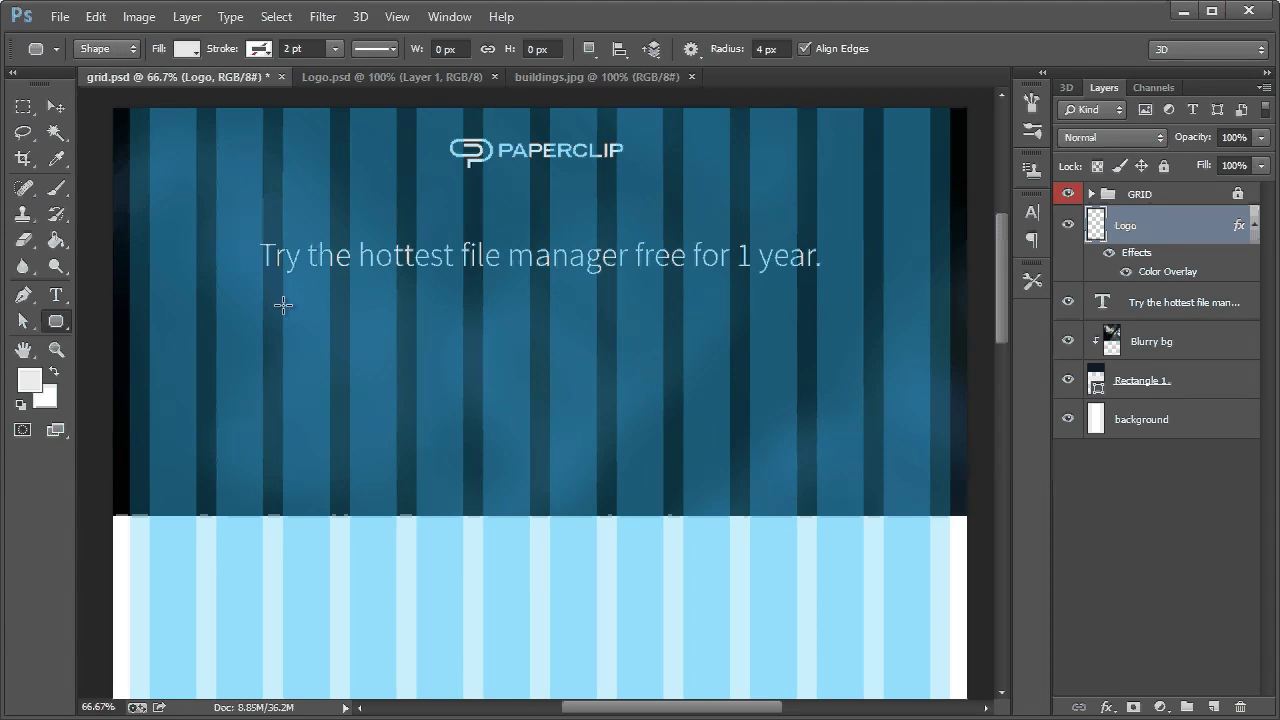
drag(283, 305, 661, 351)
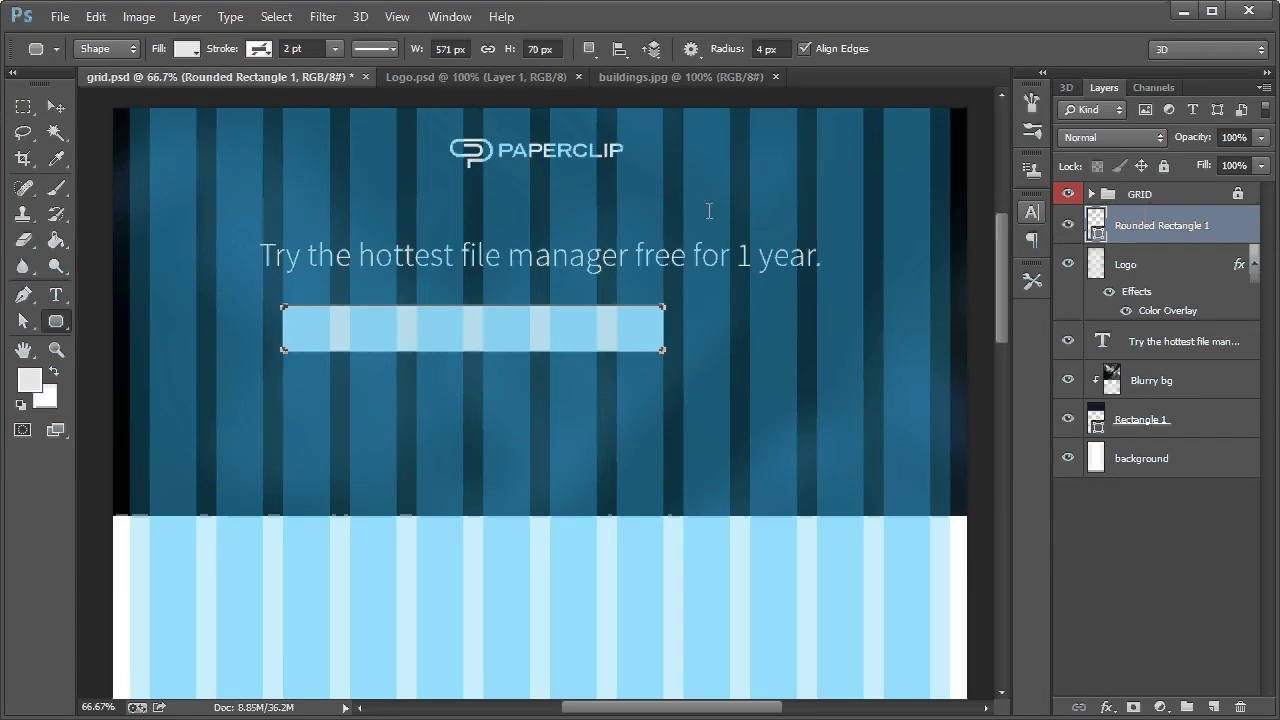
Rename the Rounded Rectangle 1 layer to 'text' and duplicate it
key(v)
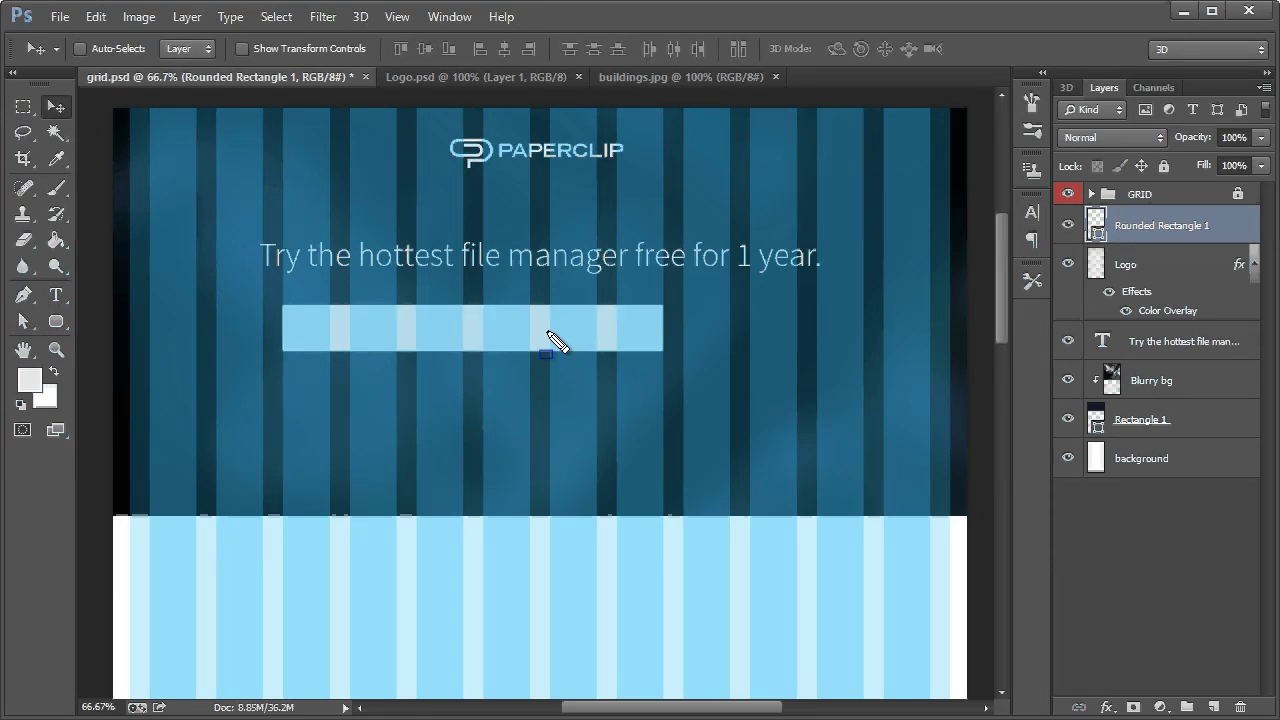
double_click(1147, 227)
text(text)
key(Return)
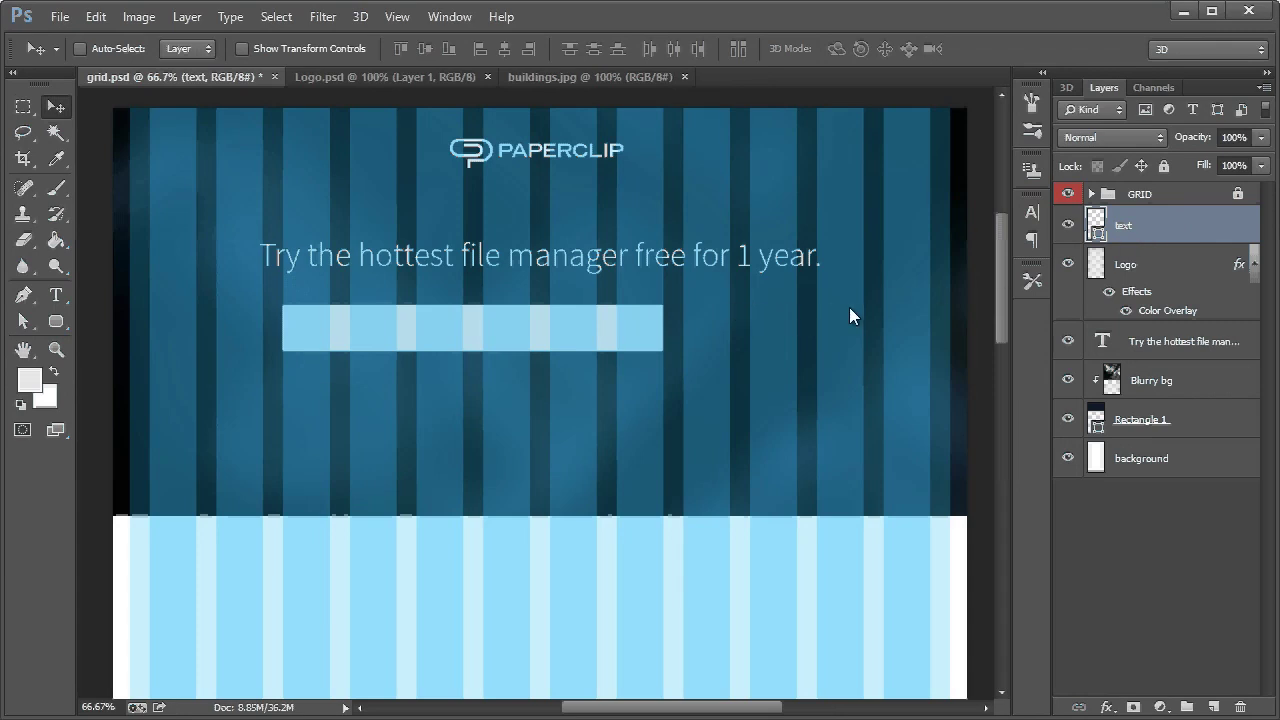
right_click(1140, 230)
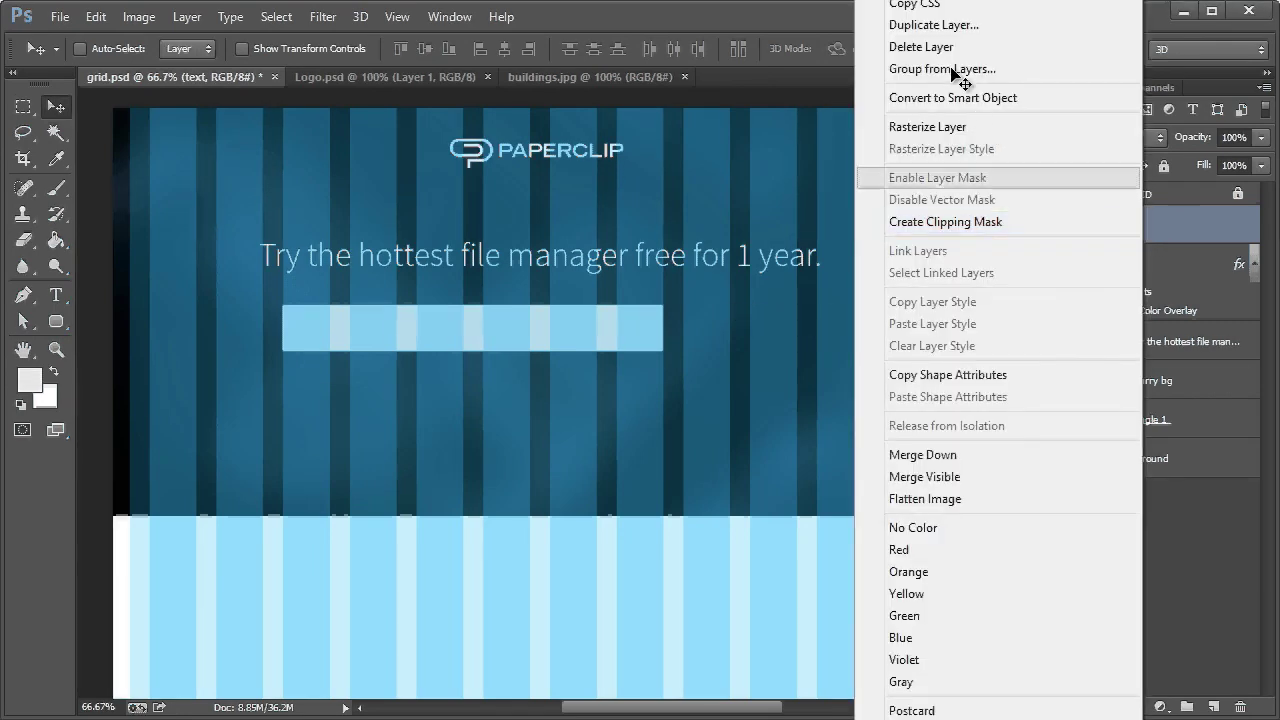
click(937, 28)
key(Return)
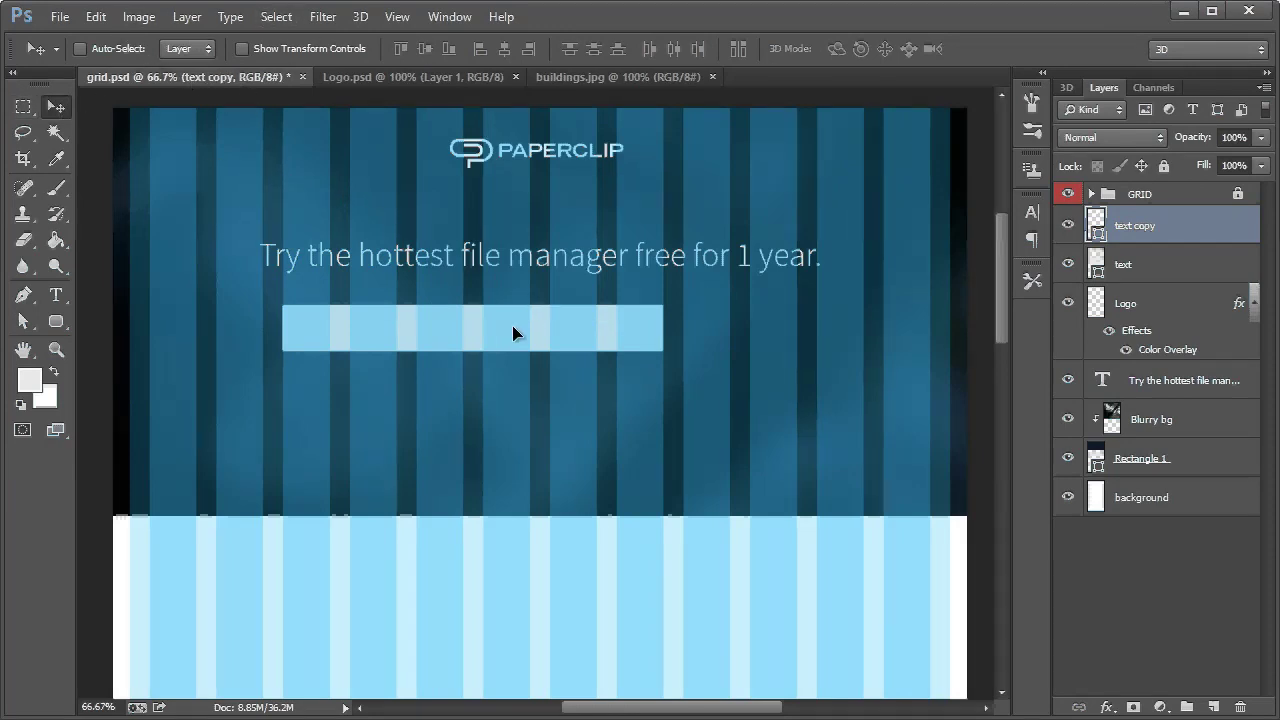
Move the copy right and pull its left edge in to form a 169 px-wide box
drag(540, 326, 643, 333)
click(23, 321)
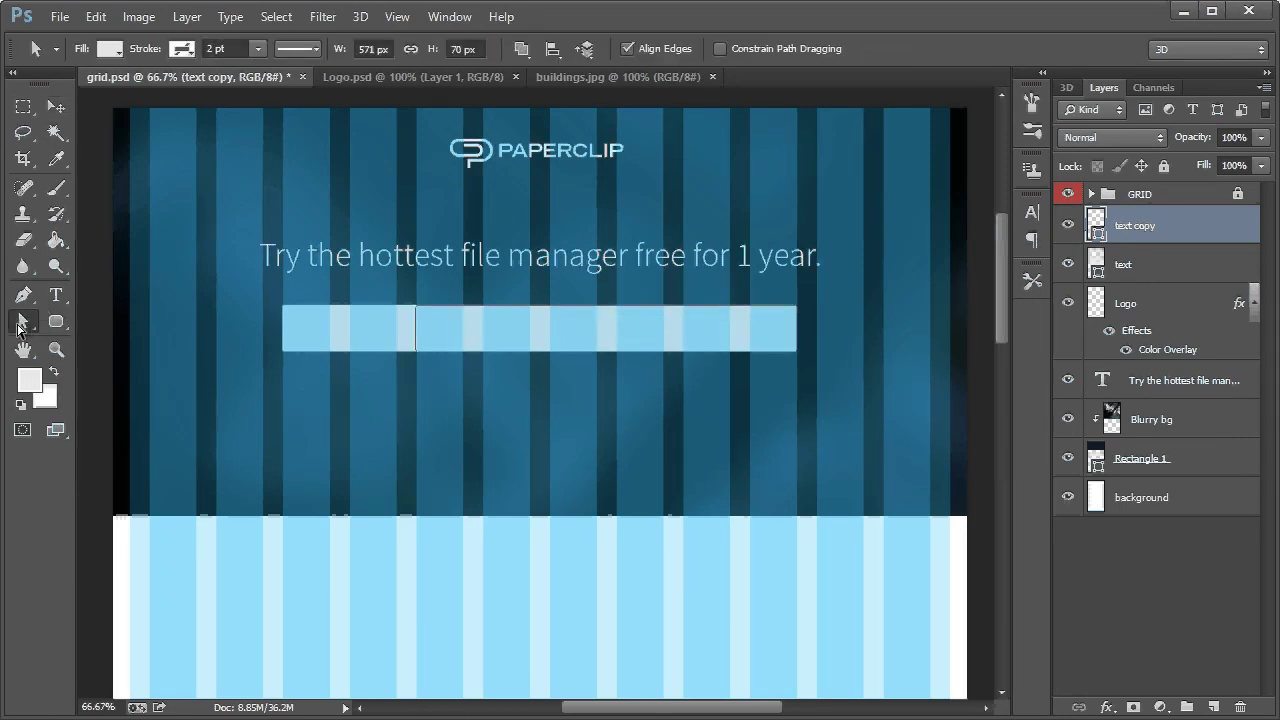
drag(405, 293, 455, 368)
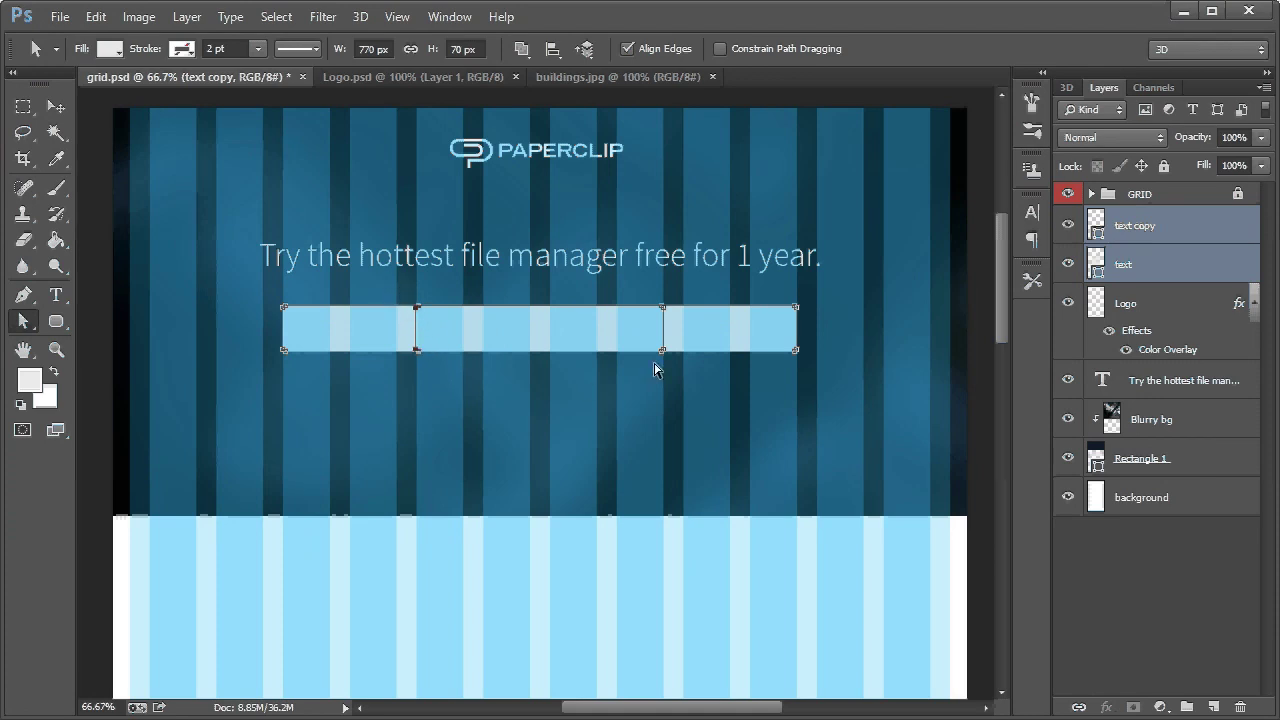
ctrl+click(1158, 268)
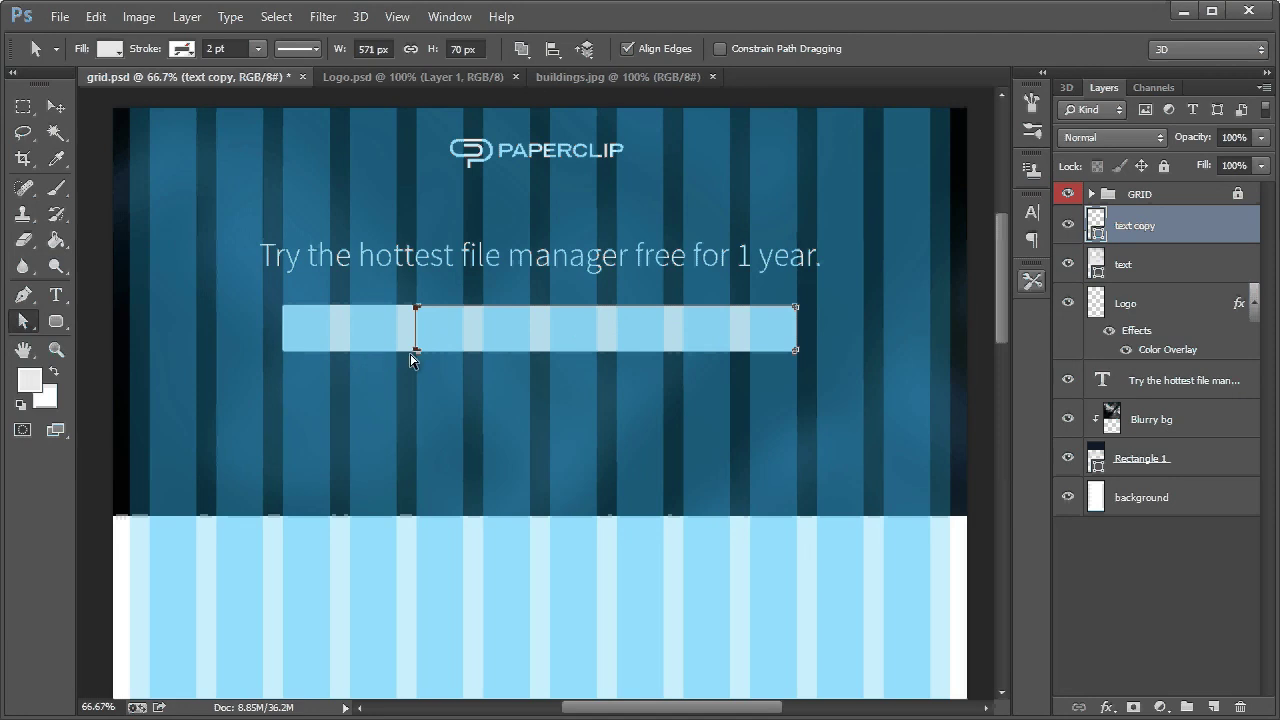
drag(431, 350, 691, 347)
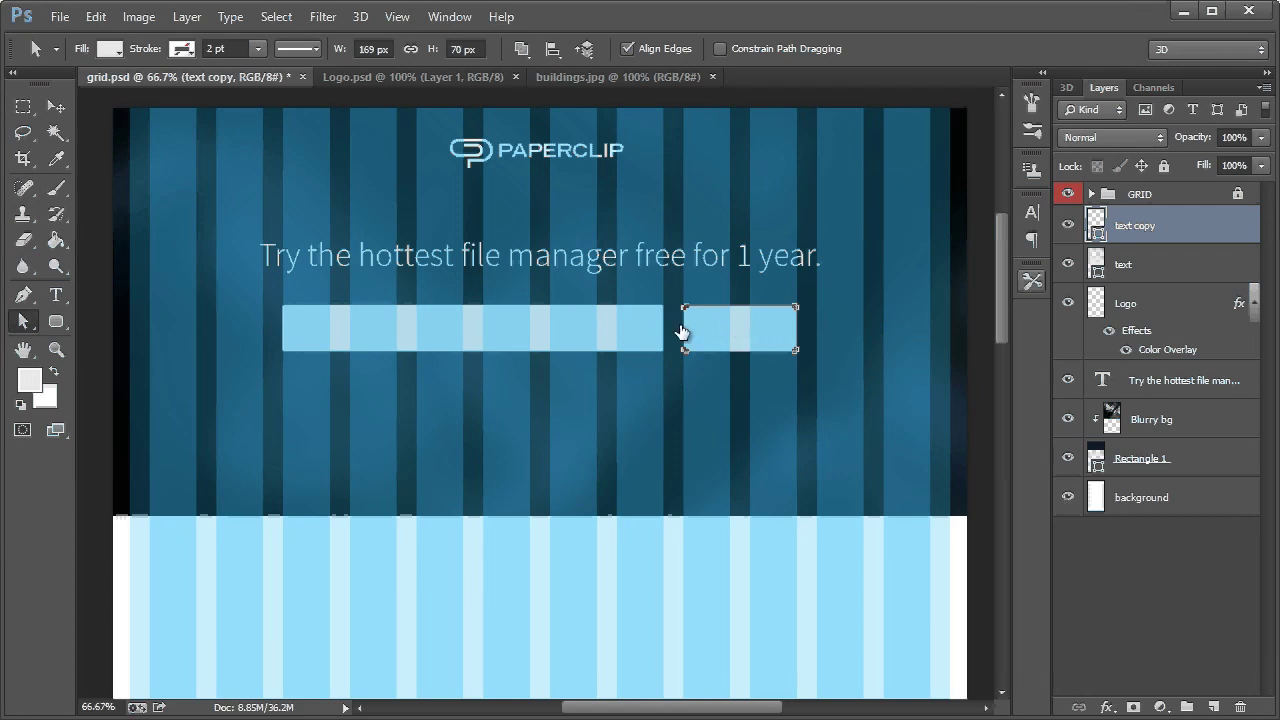
click(56, 106)
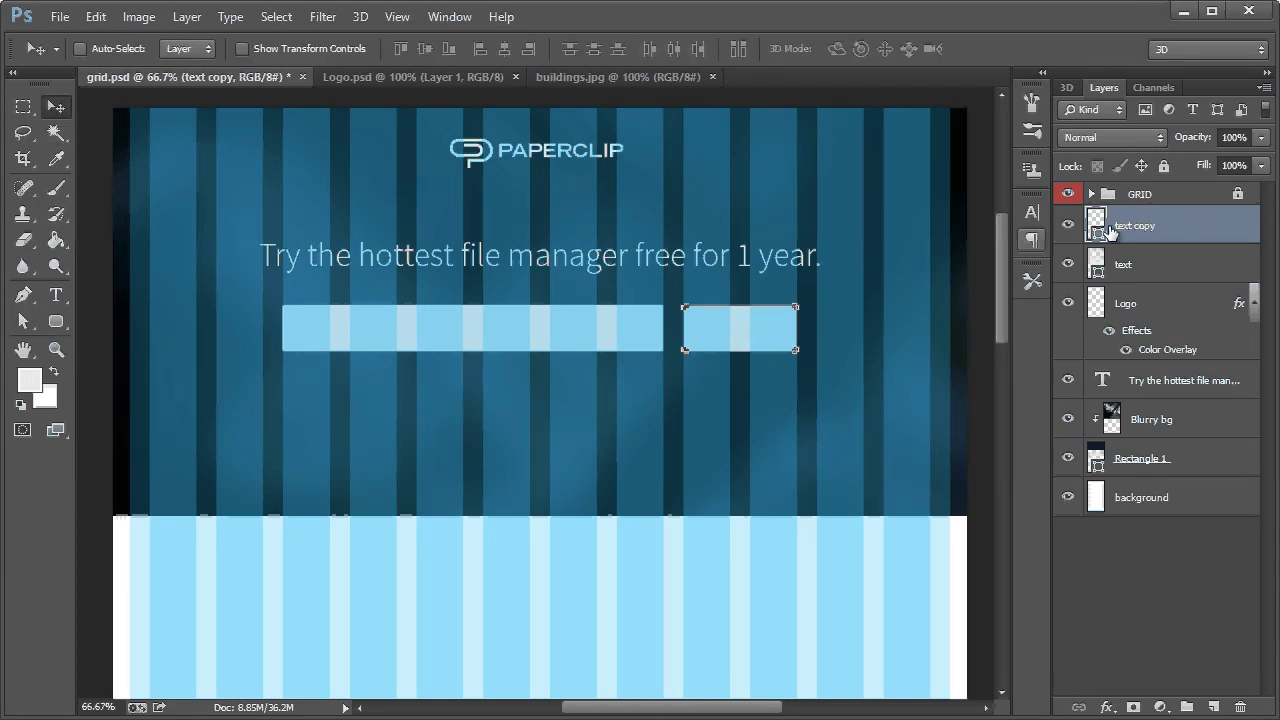
click(1067, 194)
Hide the GRID group and rename 'text copy' to 'button'
click(1066, 194)
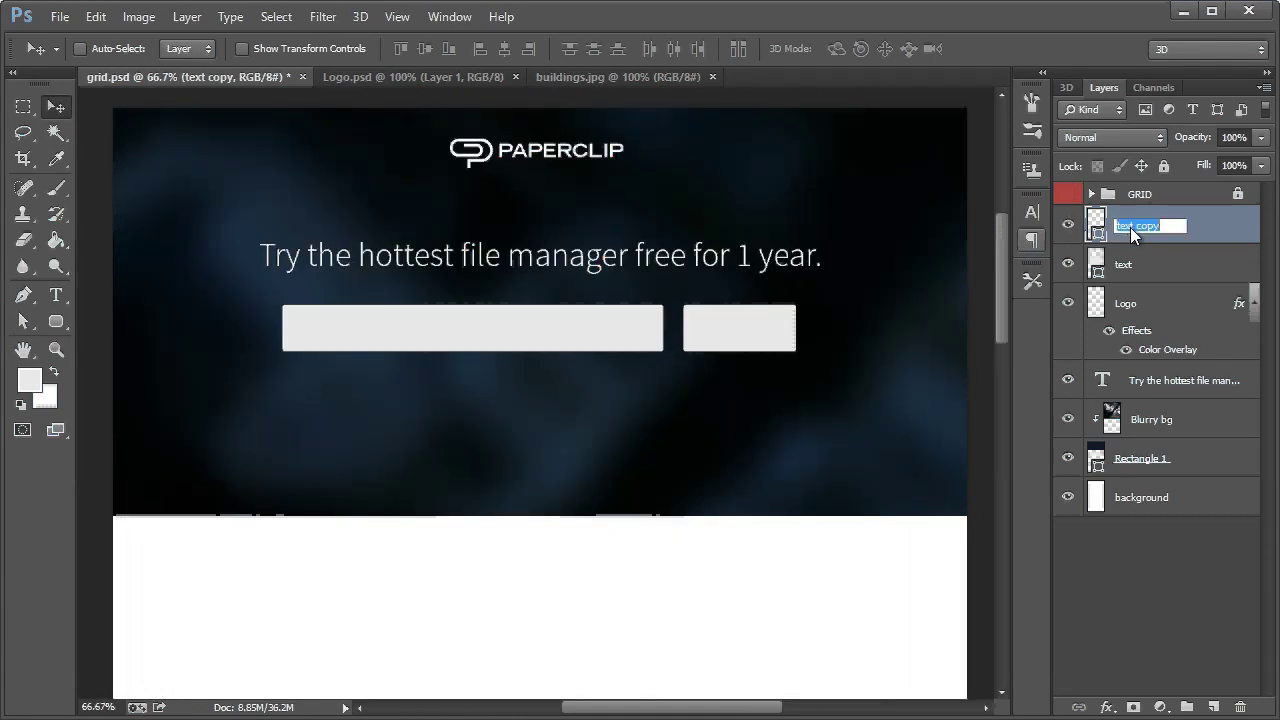
text(utton)
key(Return)
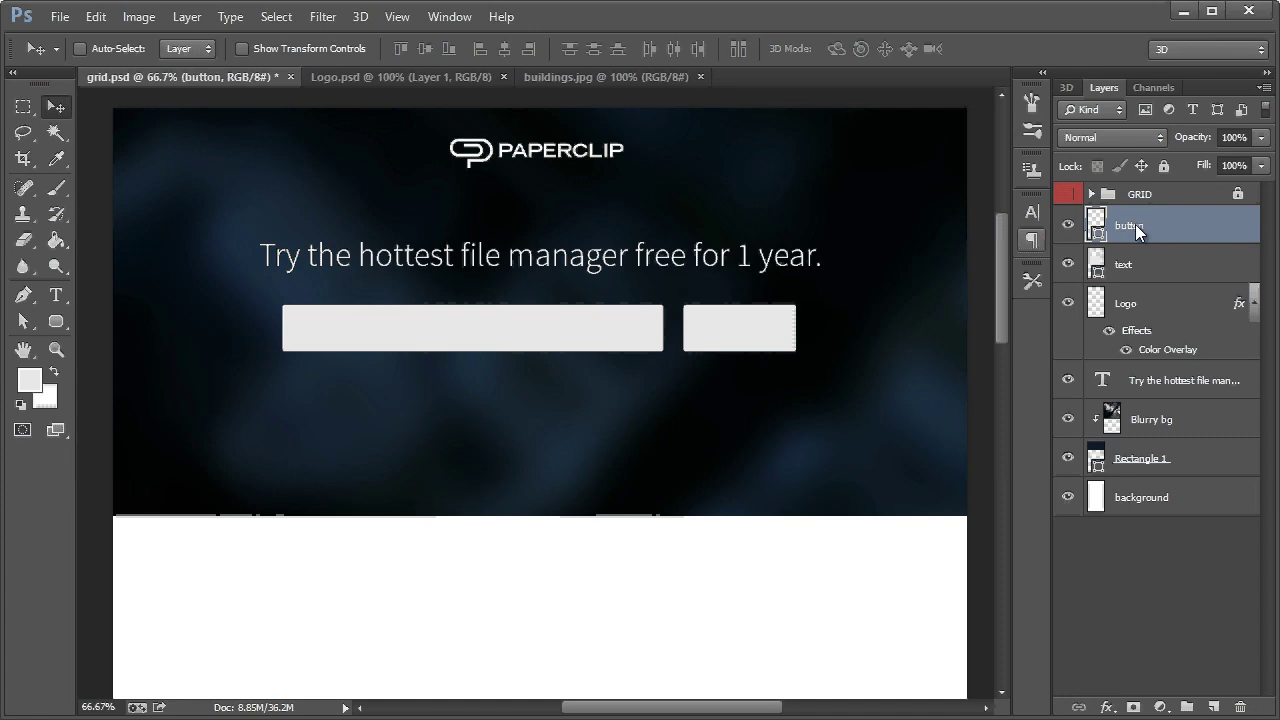
Fill the button shape with bright green #75d900
double_click(1095, 226)
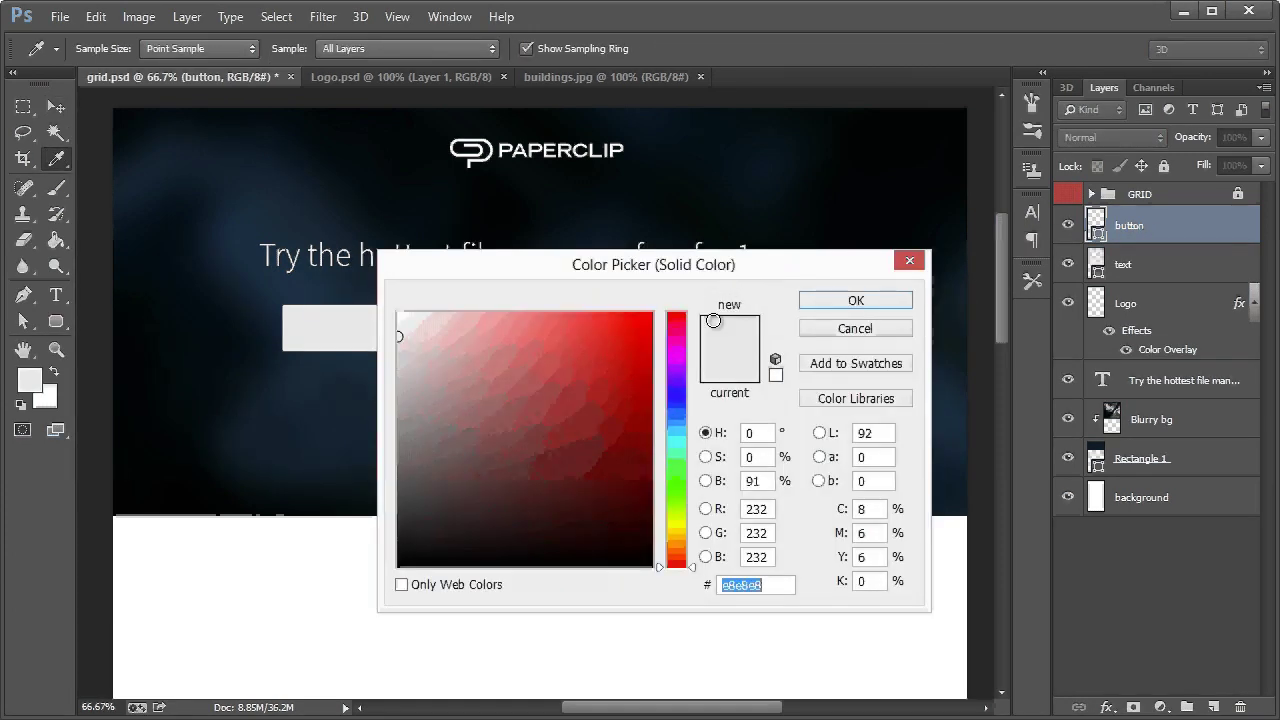
drag(650, 263, 640, 371)
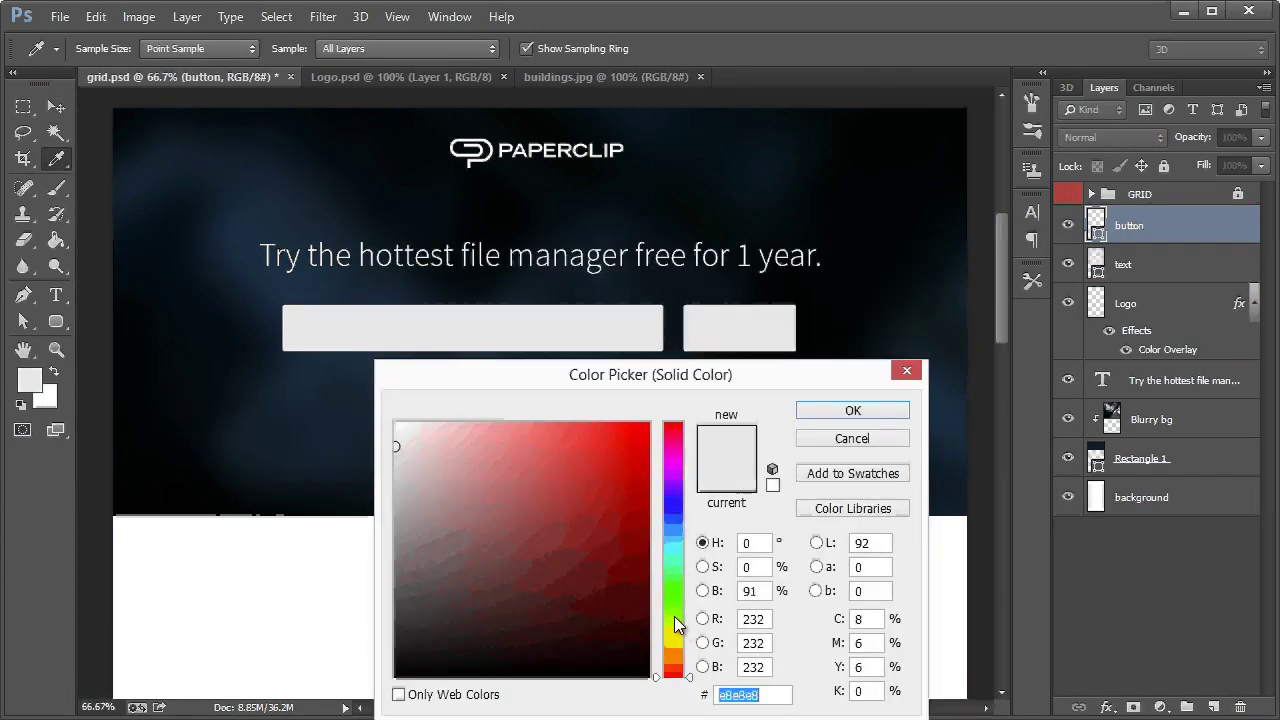
drag(674, 617, 674, 615)
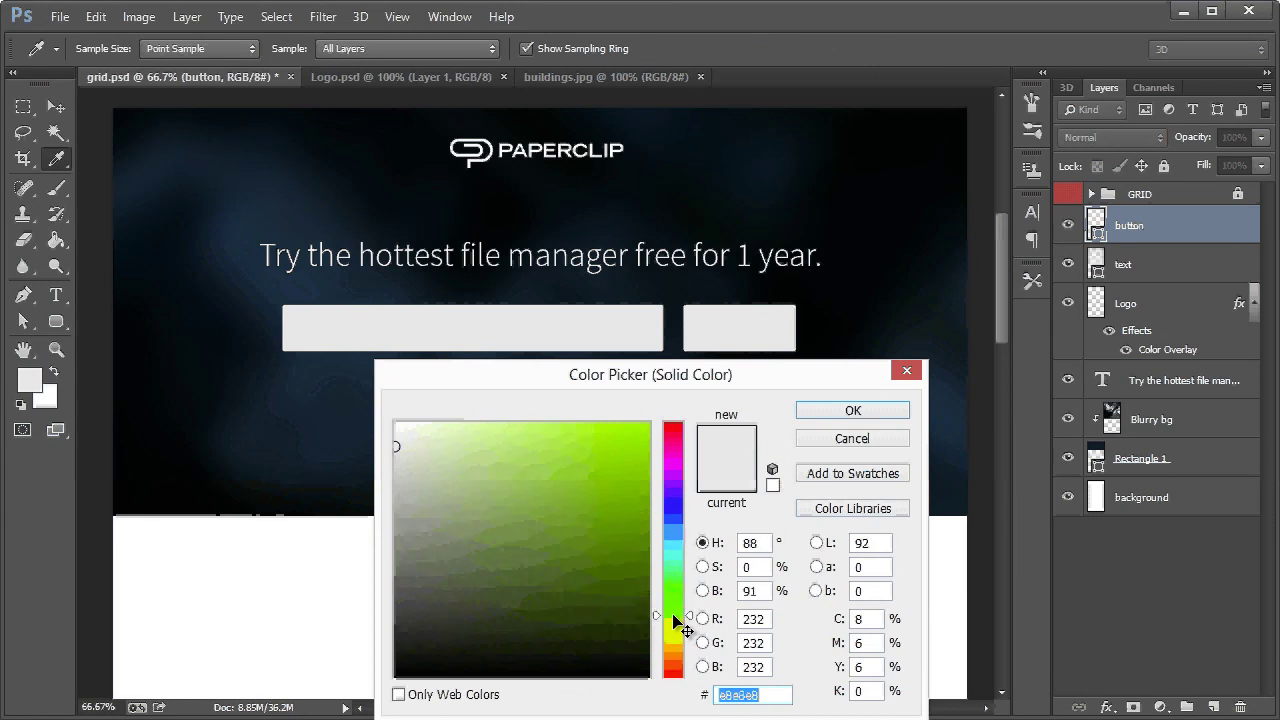
click(646, 462)
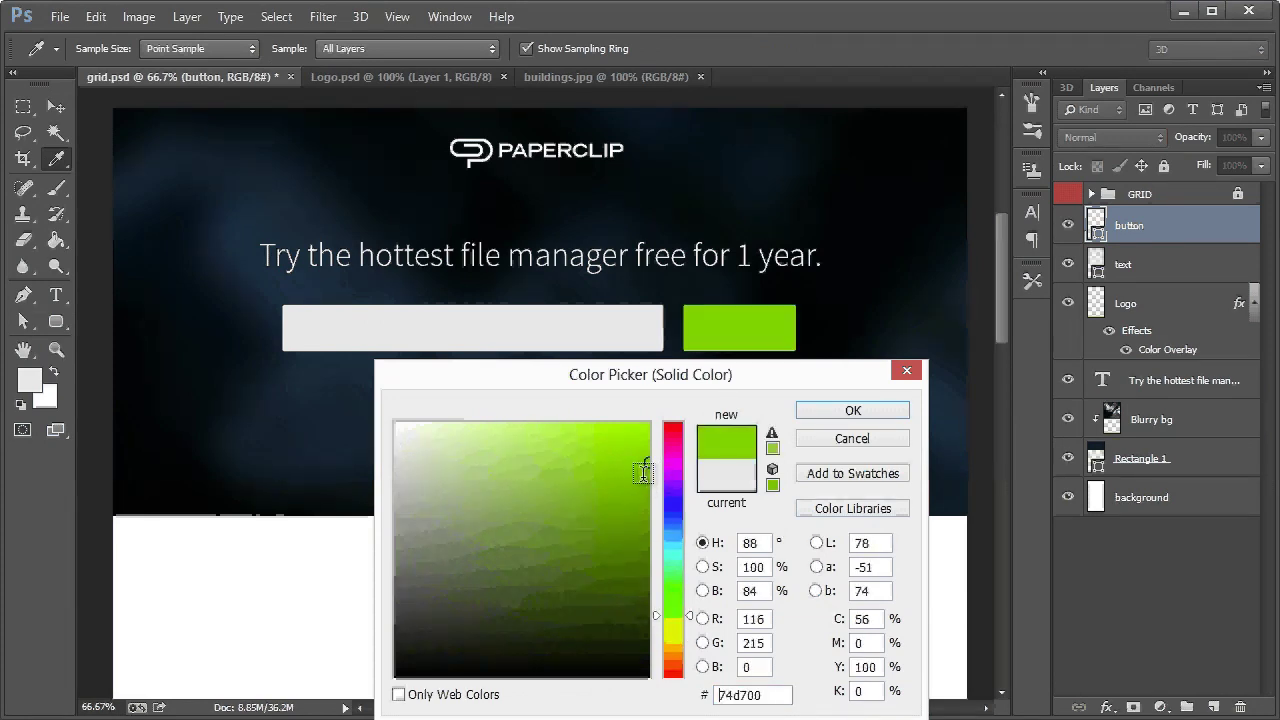
click(847, 411)
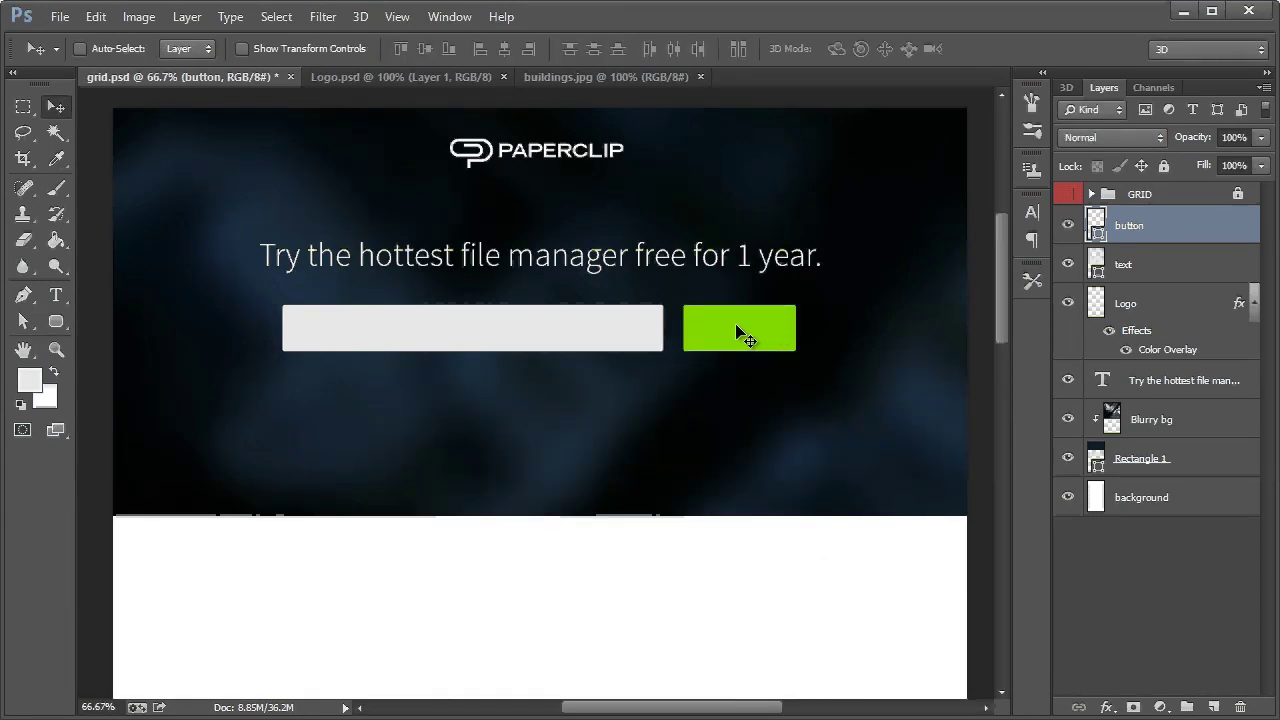
click(56, 297)
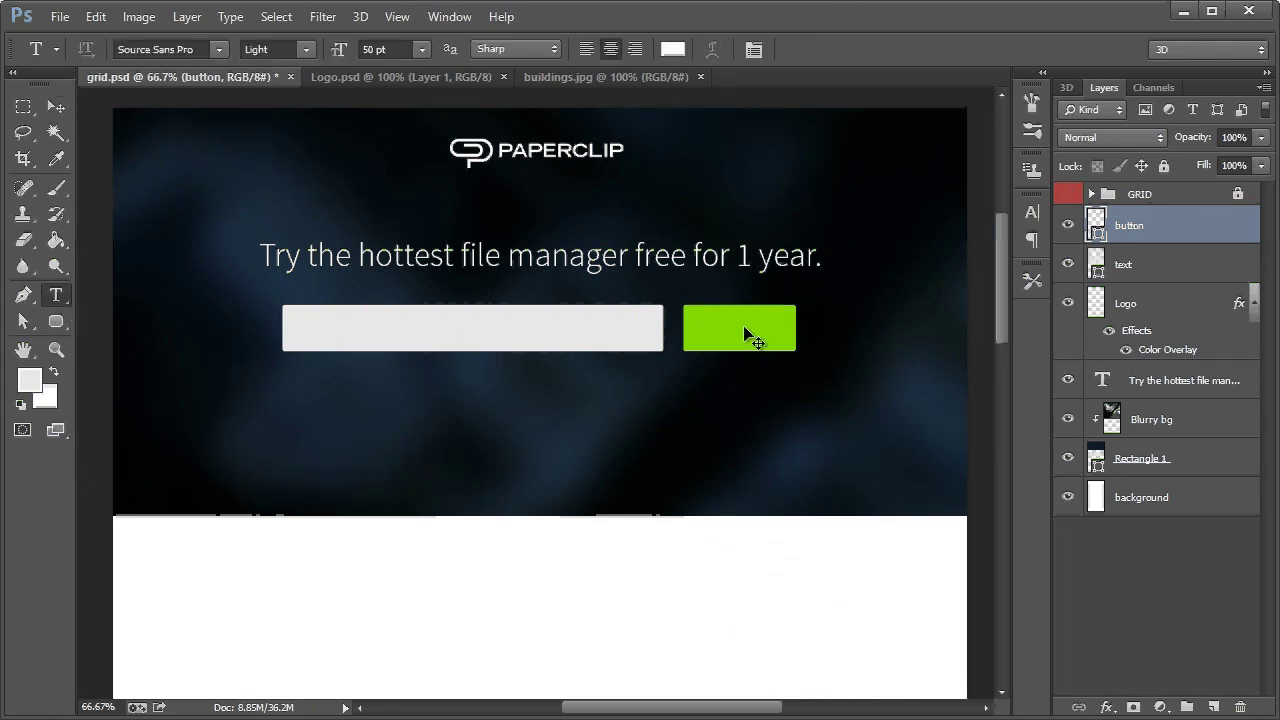
Add the label 'Let's do this.' and scale it to fit inside the green button
click(702, 330)
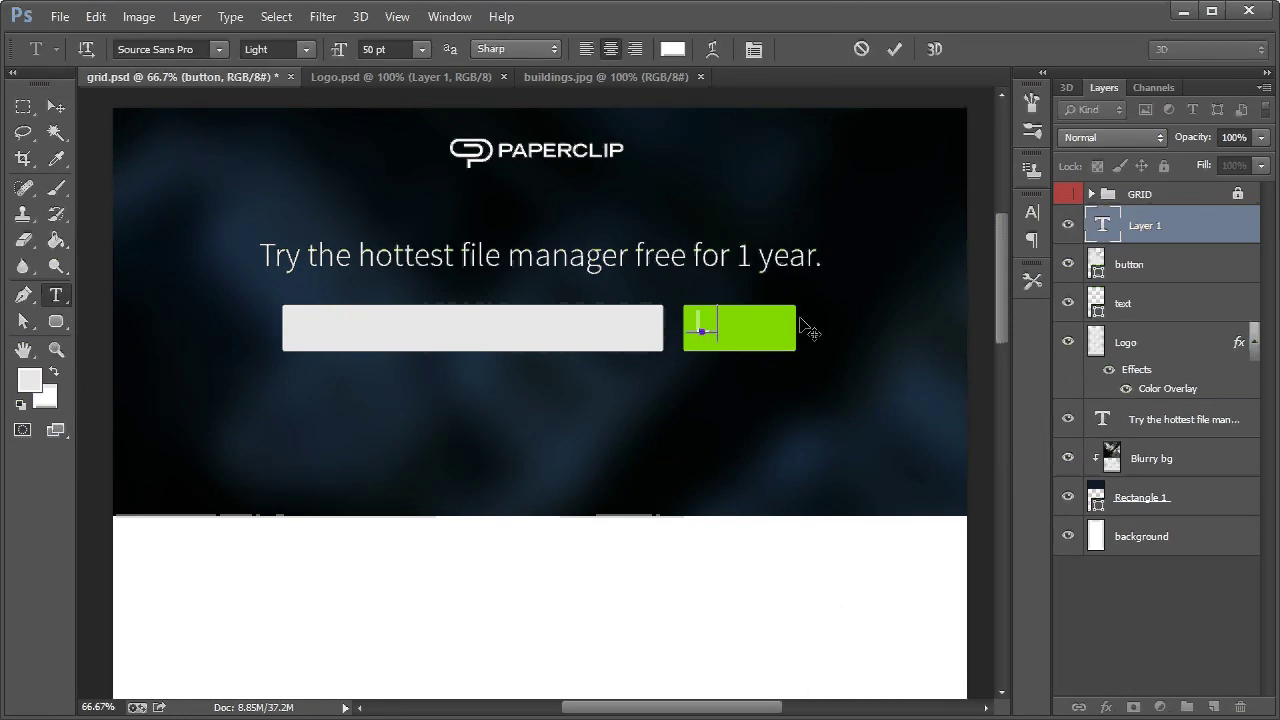
text(Let's do this.)
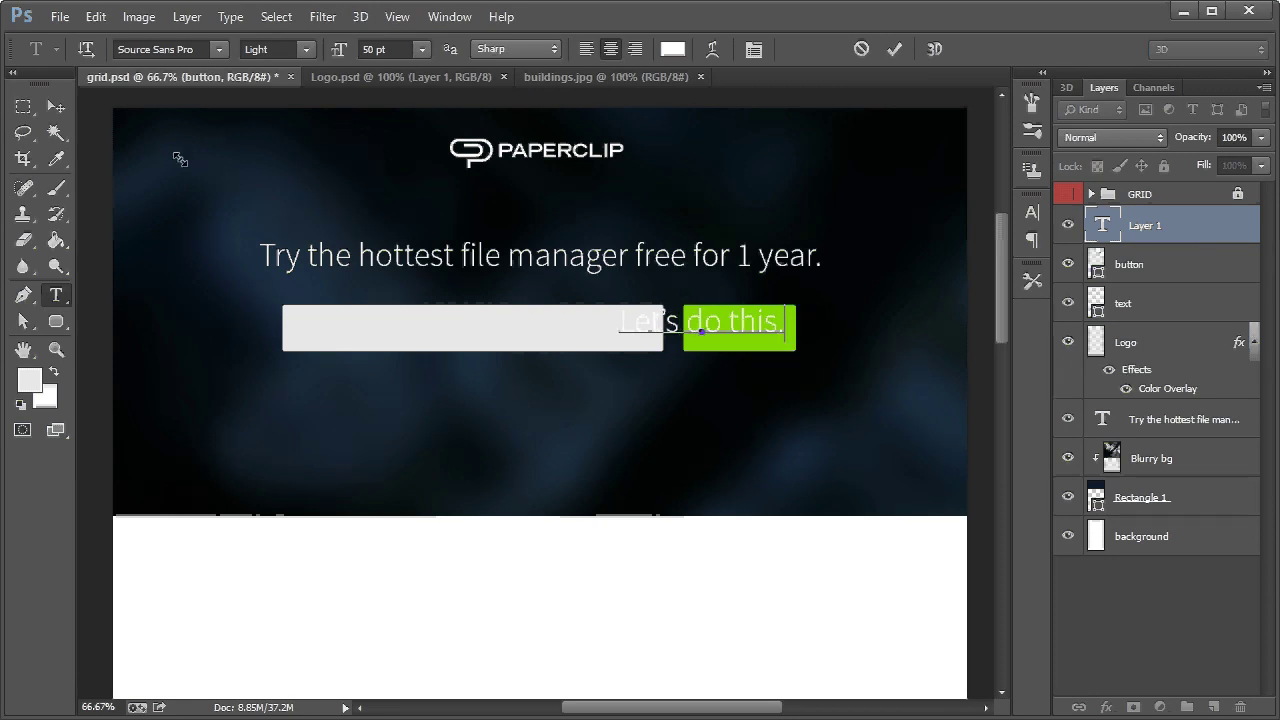
click(55, 107)
key(ctrl+t)
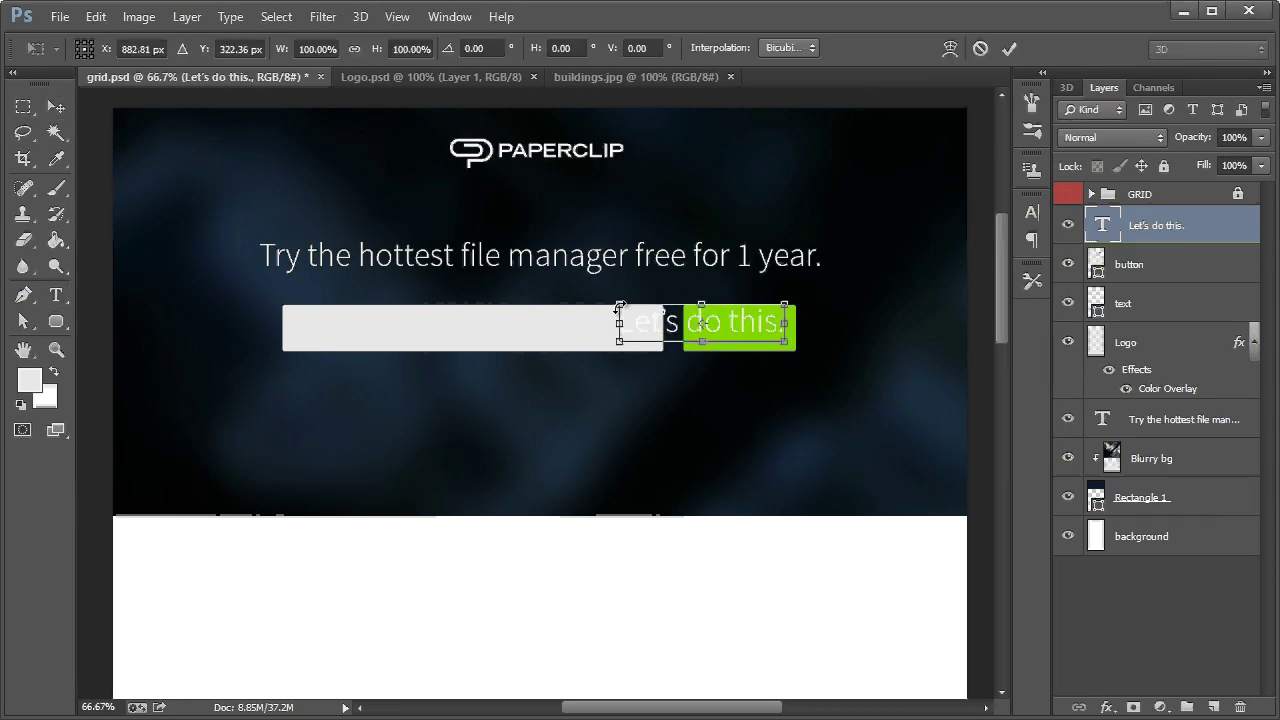
drag(647, 312, 731, 331)
click(66, 108)
key(Return)
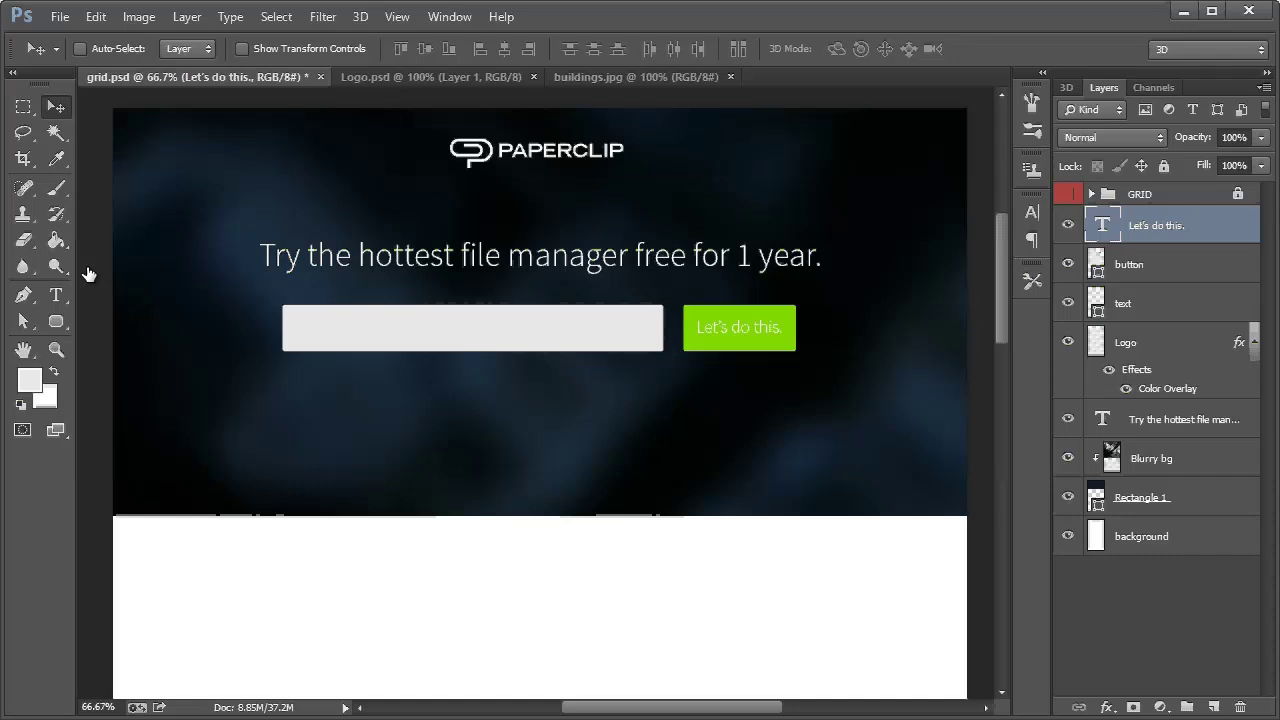
Darken the button fill to a deeper green by lowering its brightness to 72%
click(53, 297)
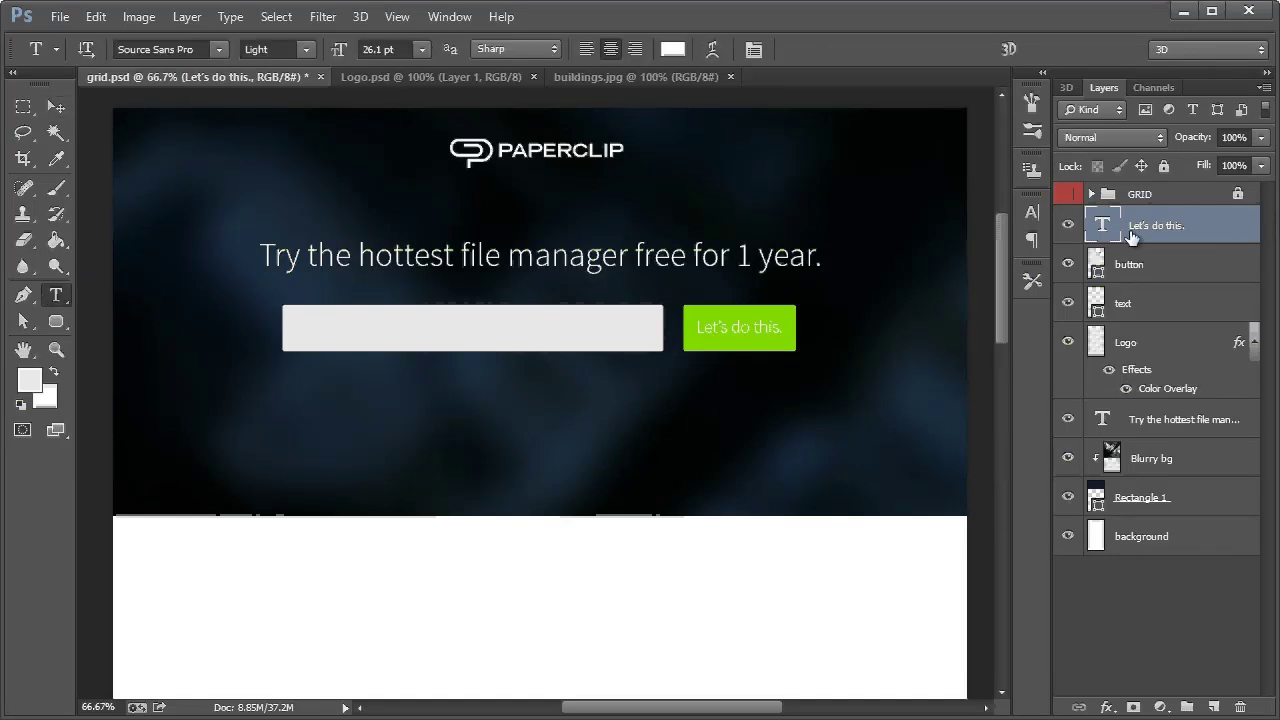
click(1150, 260)
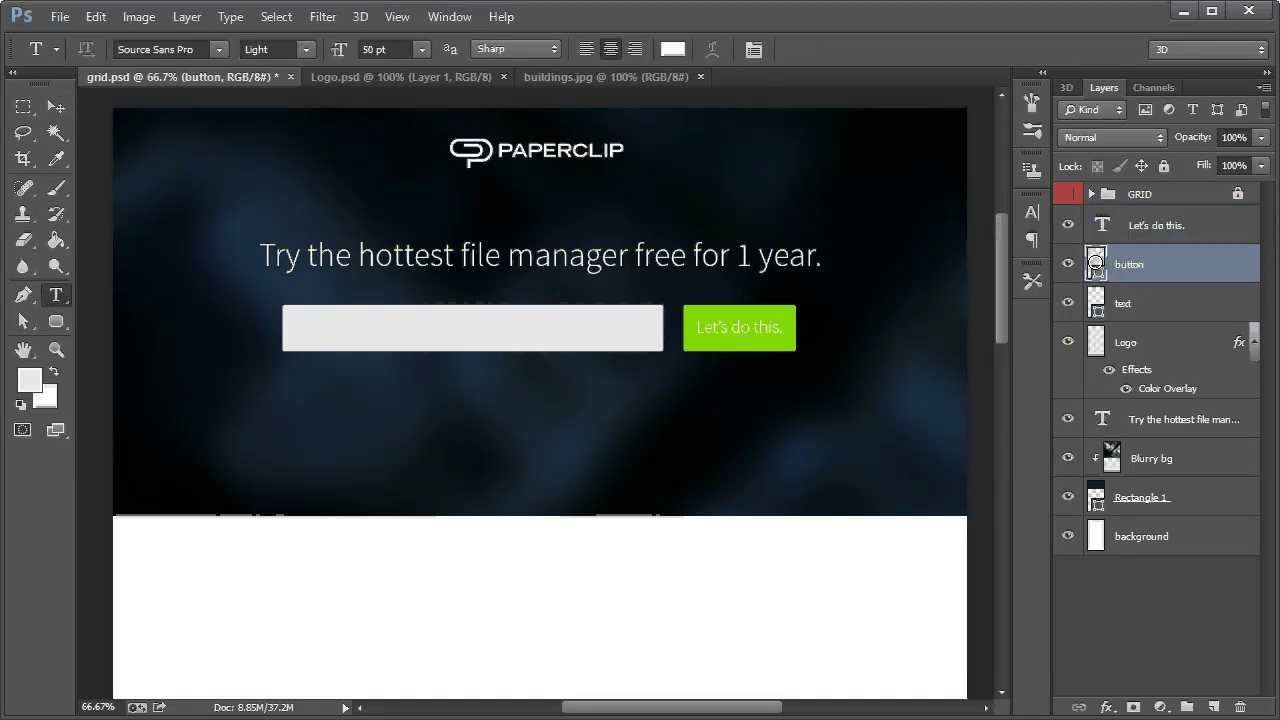
double_click(1096, 264)
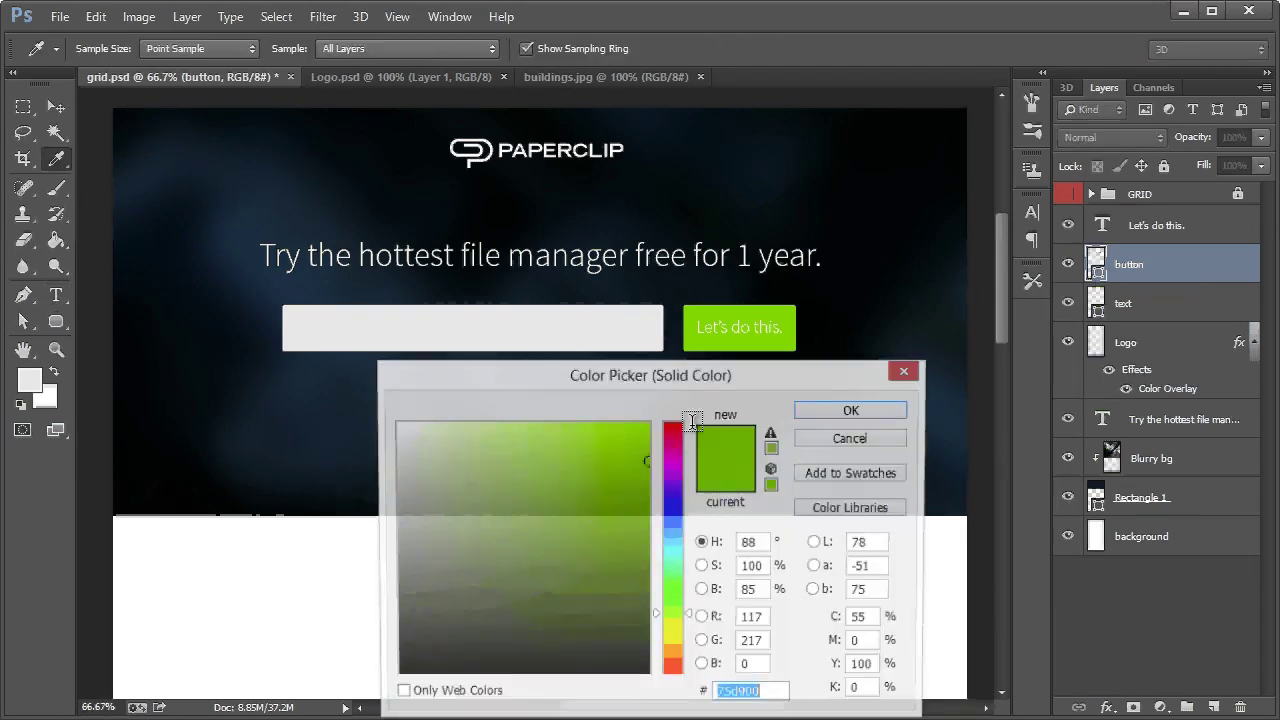
mouse_move(621, 503)
mouse_down()
mouse_move(657, 514)
mouse_move(647, 494)
mouse_up()
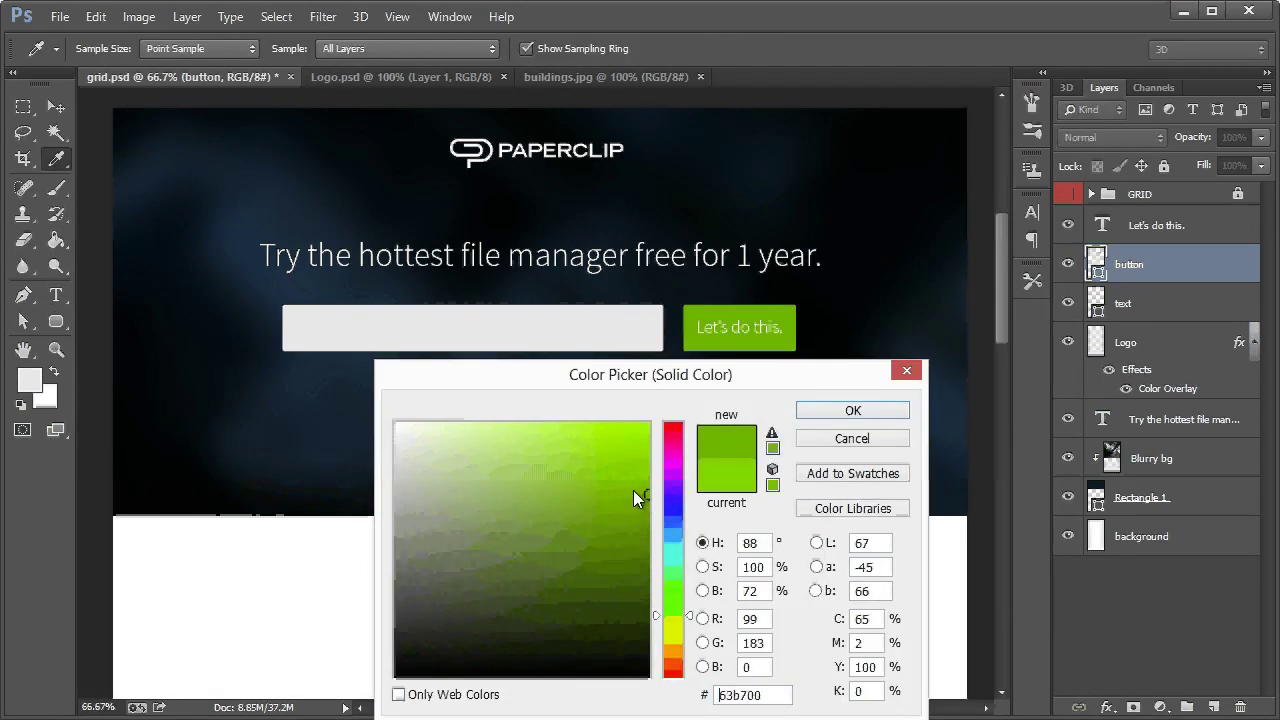
click(853, 410)
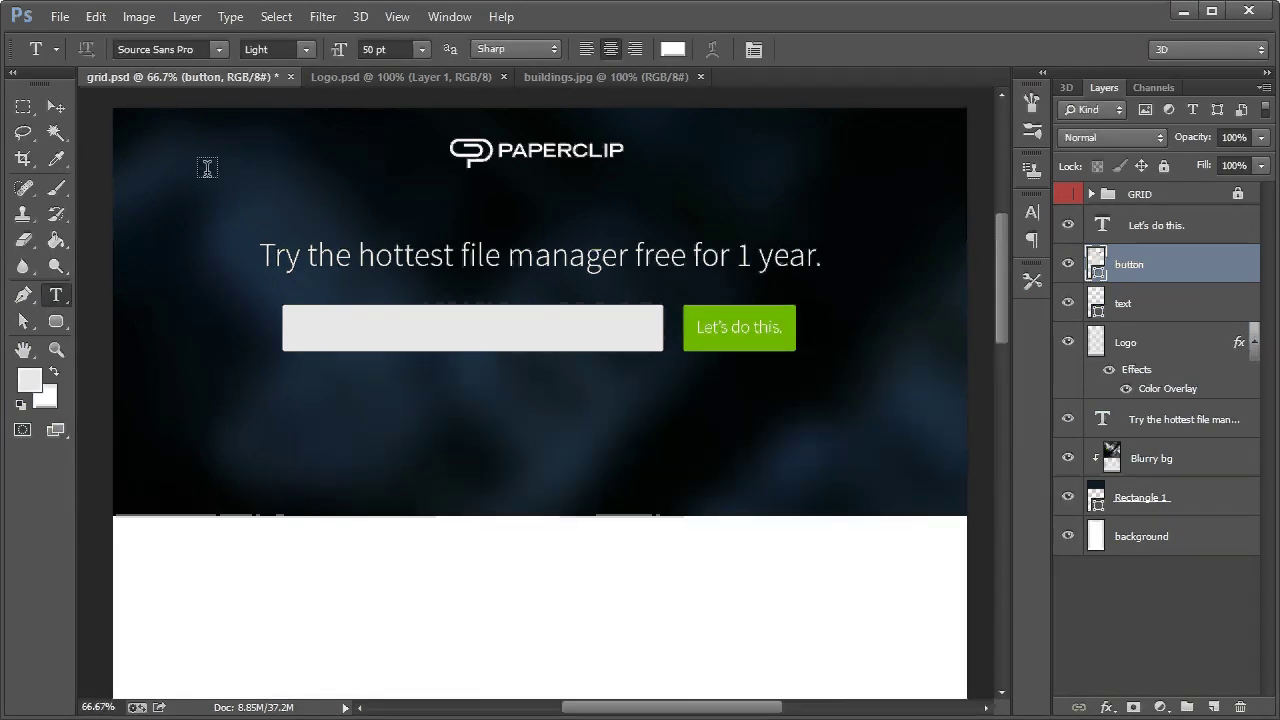
click(56, 104)
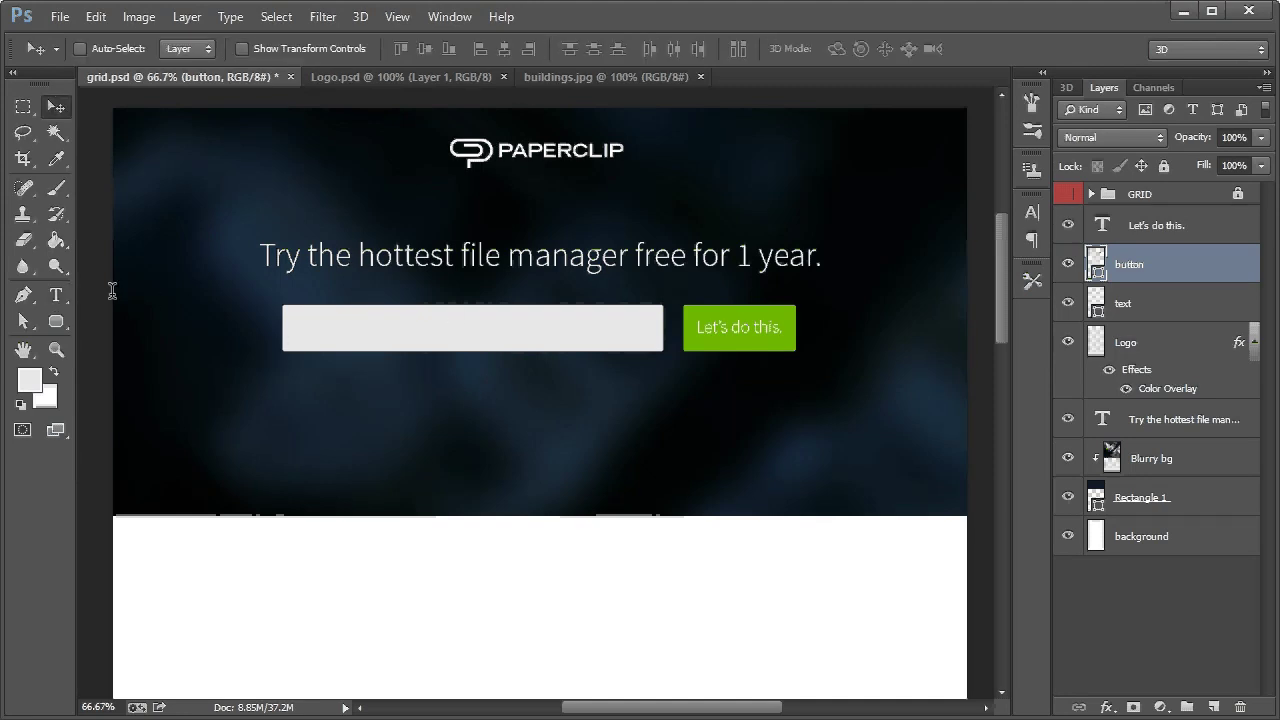
Type 'Enter your email' in the input box and scale it down to about 70%
click(56, 293)
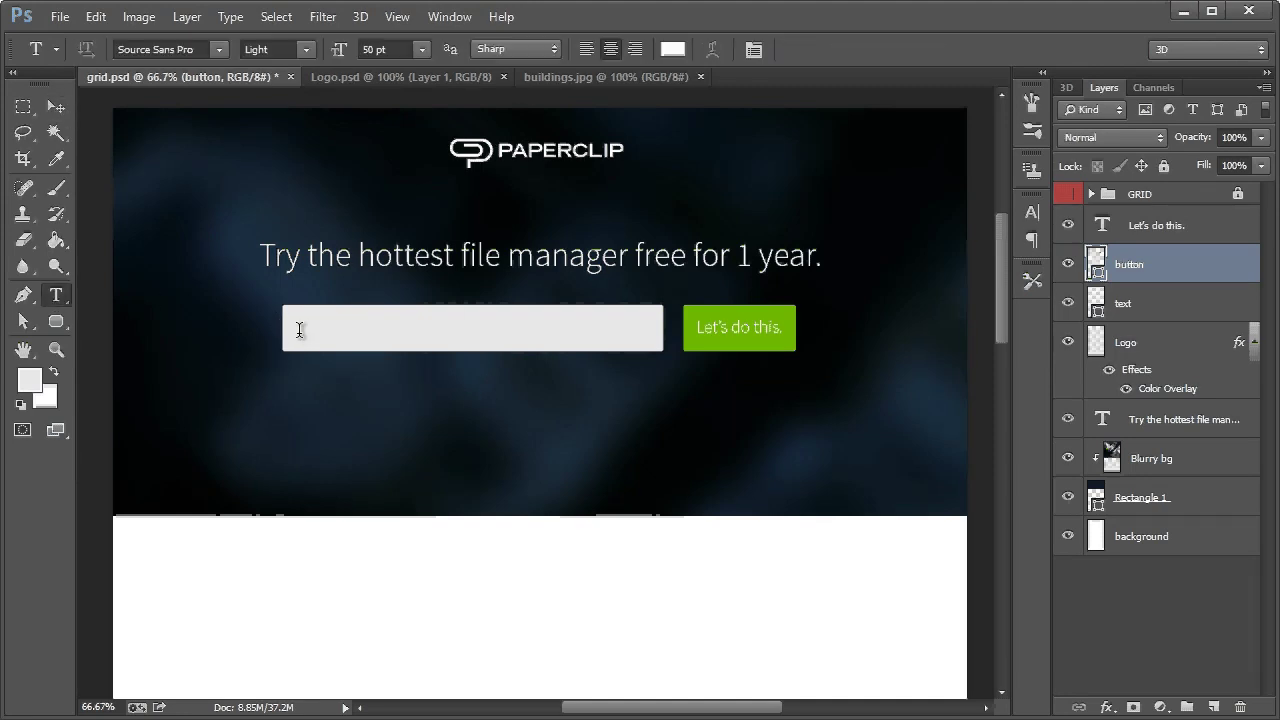
click(299, 334)
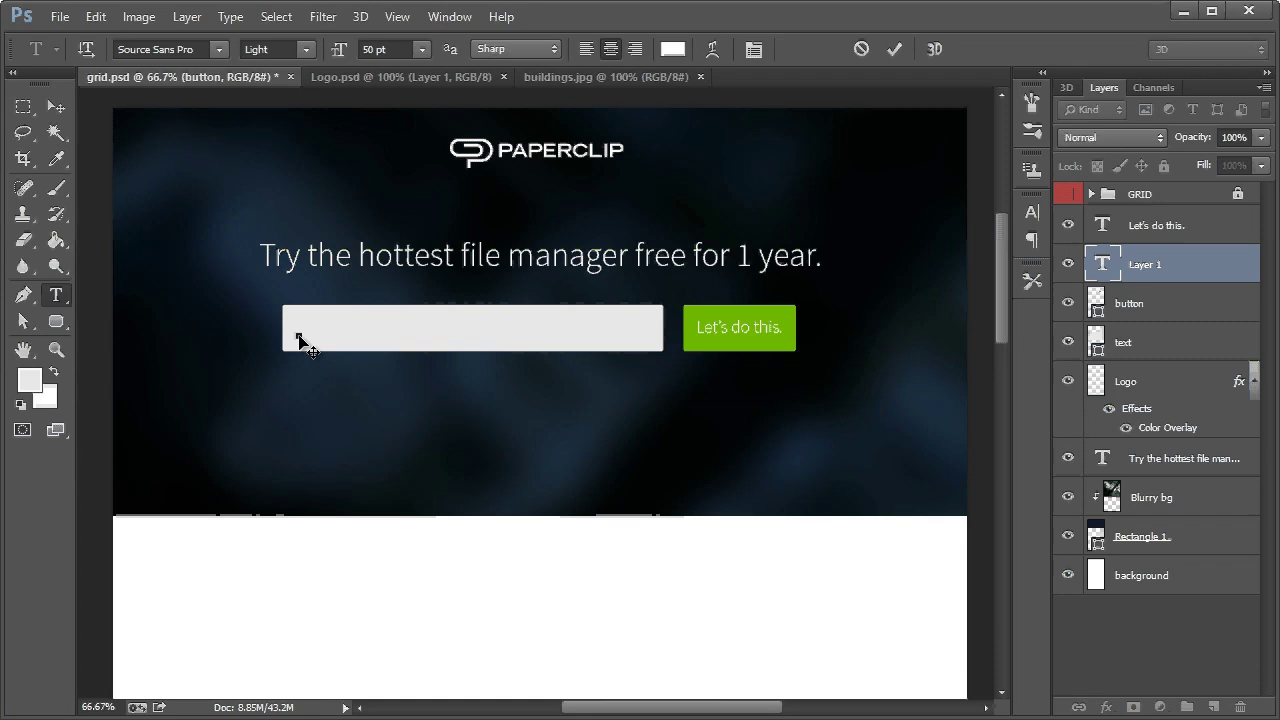
text(Enter your email)
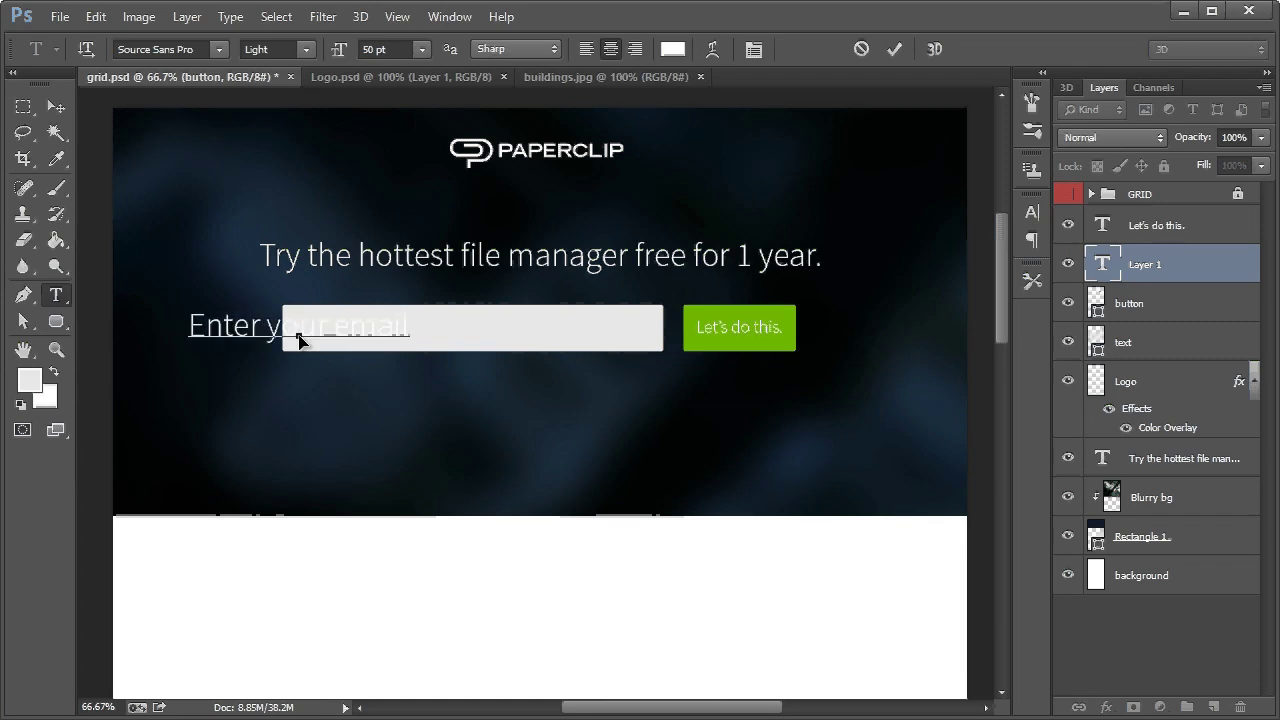
click(67, 110)
key(ctrl+t)
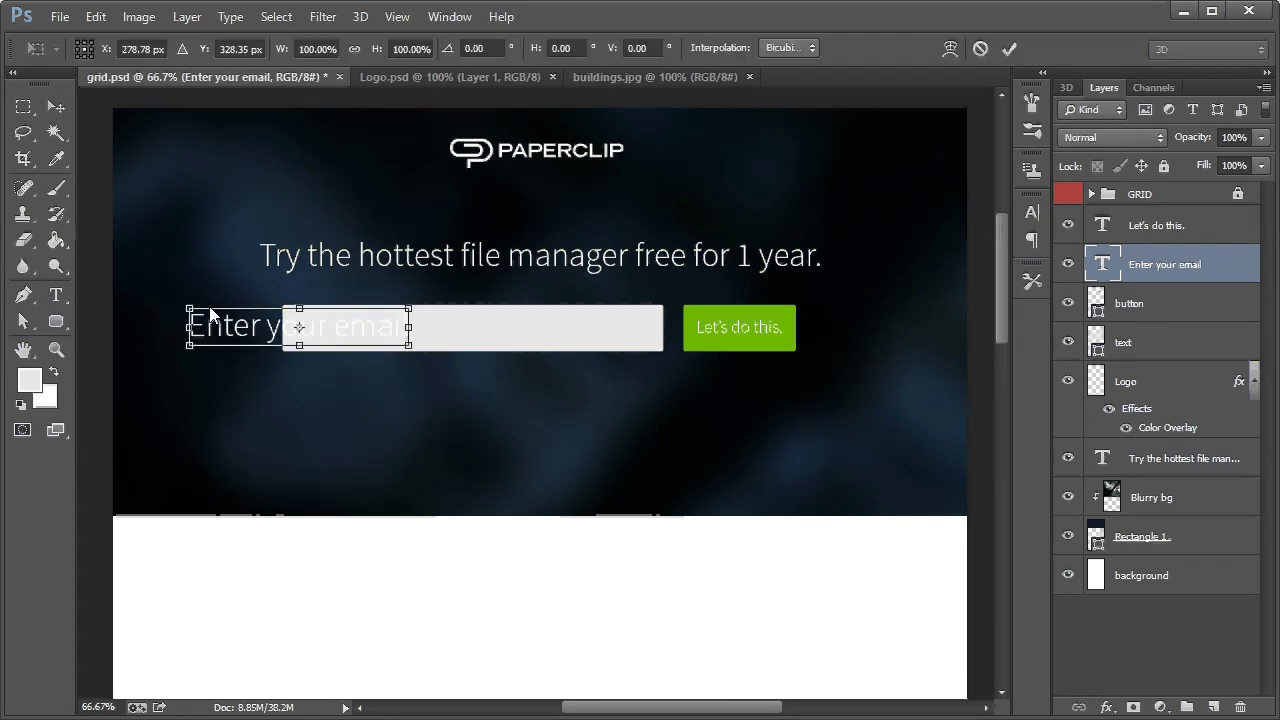
drag(188, 306, 325, 337)
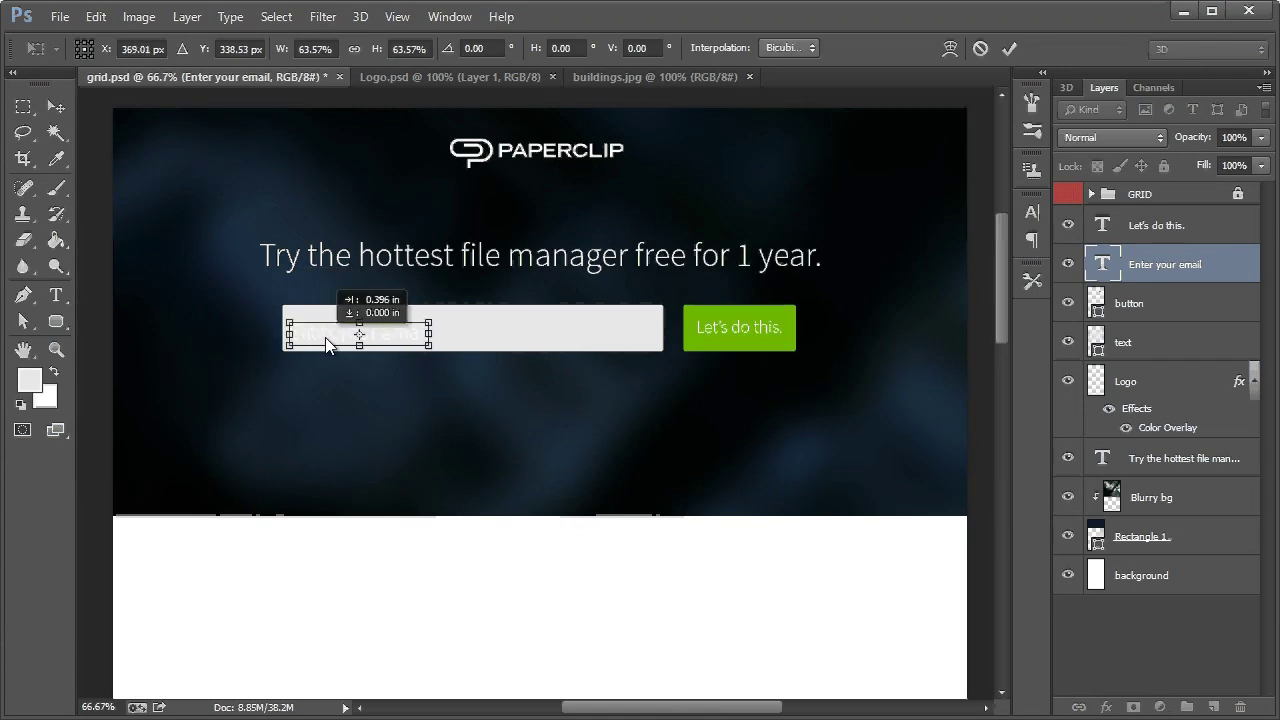
click(57, 107)
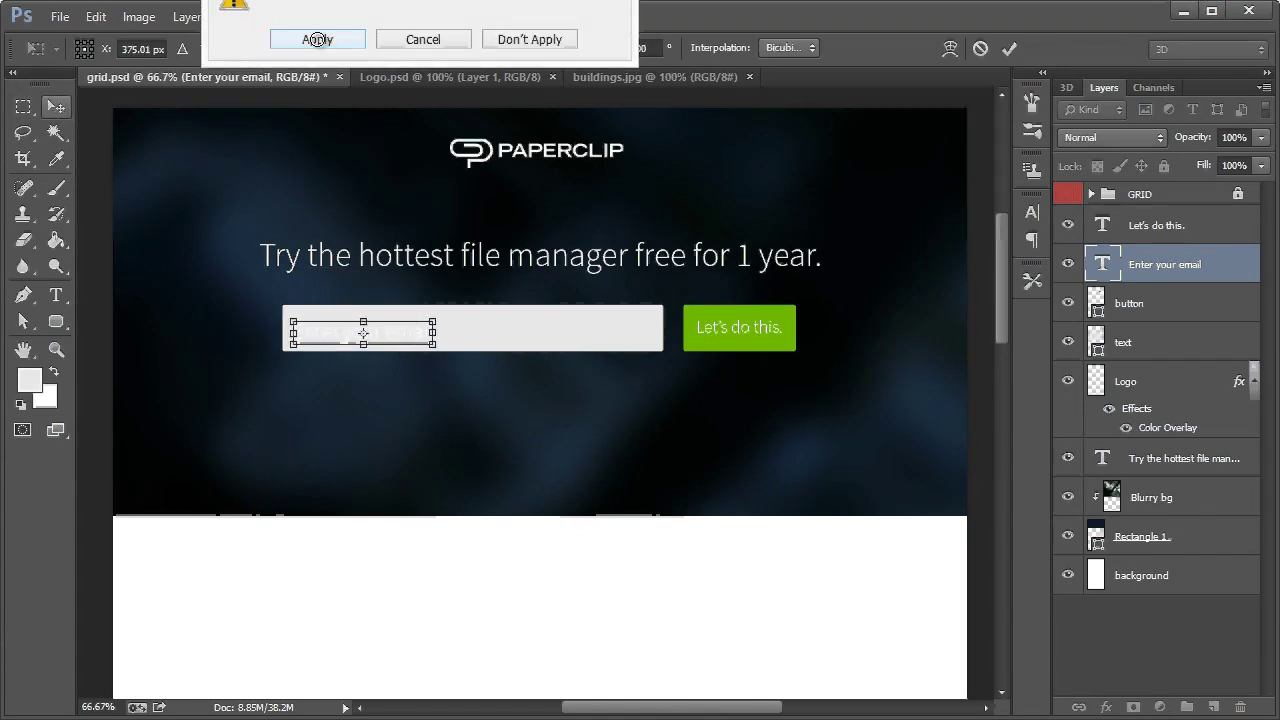
click(318, 37)
Colour the placeholder text mid grey and nudge it slightly right in the box
click(56, 295)
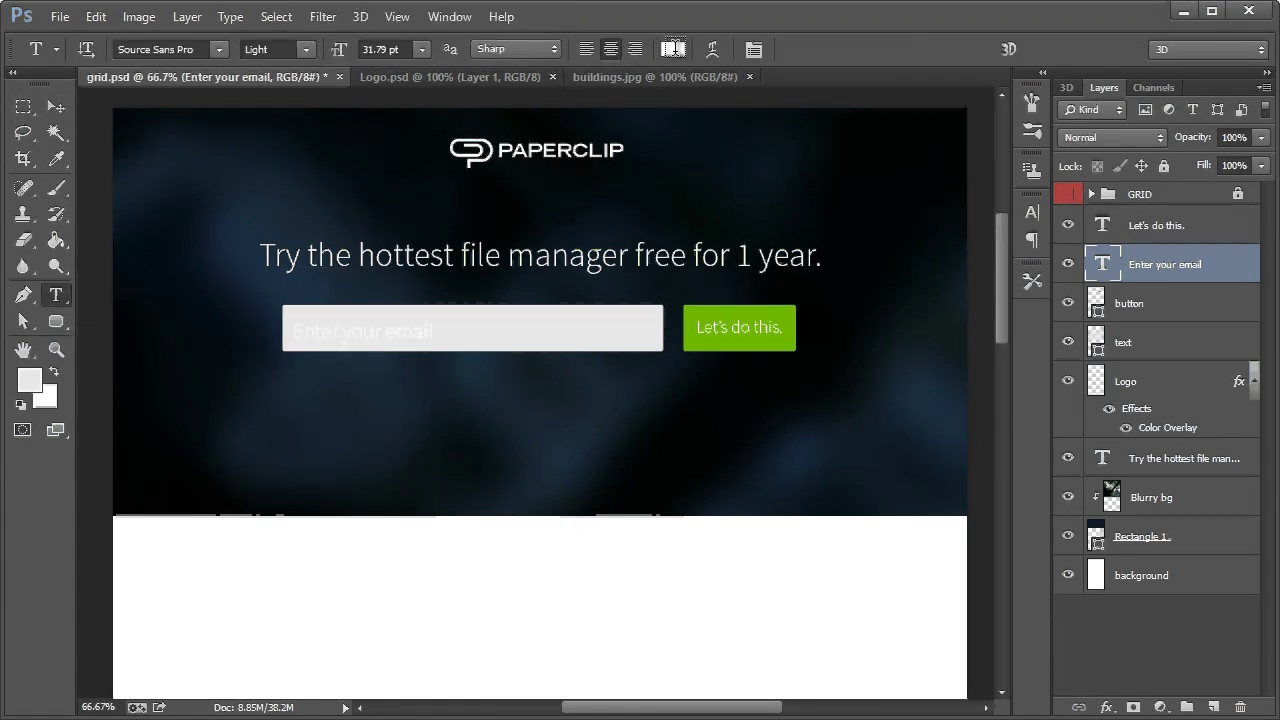
click(675, 48)
mouse_move(398, 520)
mouse_down()
mouse_move(343, 546)
mouse_move(345, 559)
mouse_up()
click(868, 416)
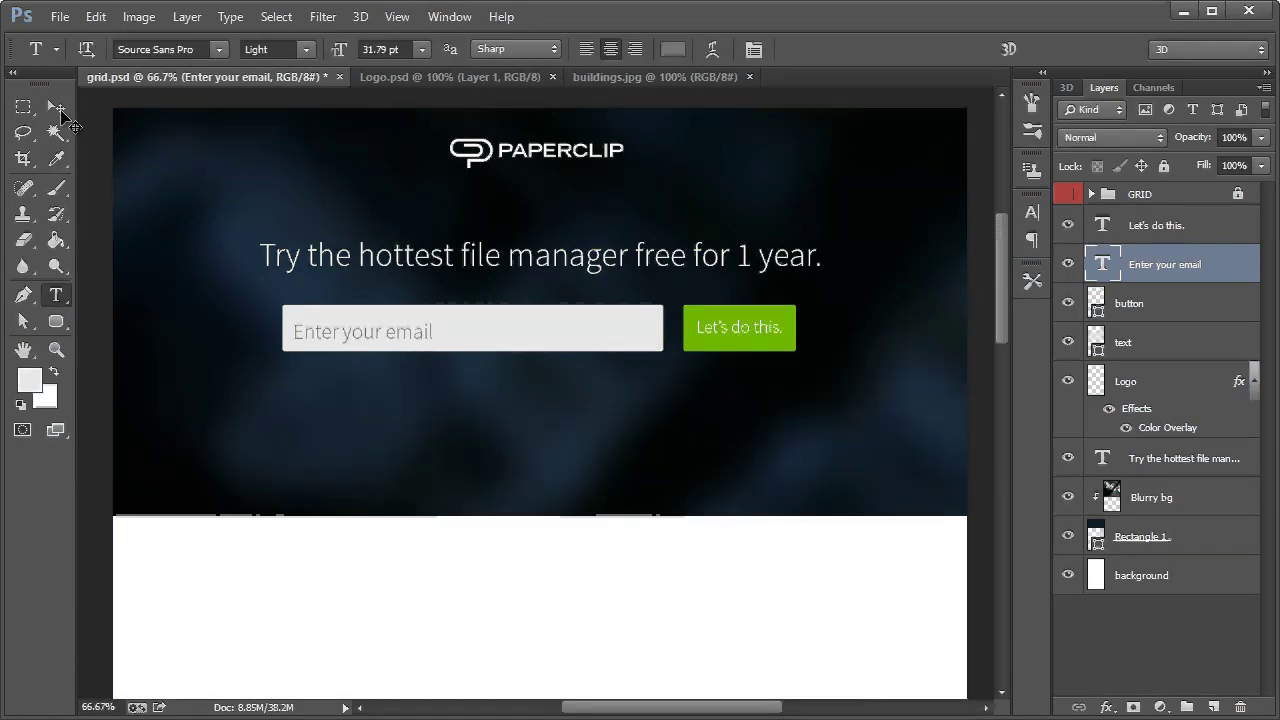
click(57, 108)
drag(356, 330, 362, 331)
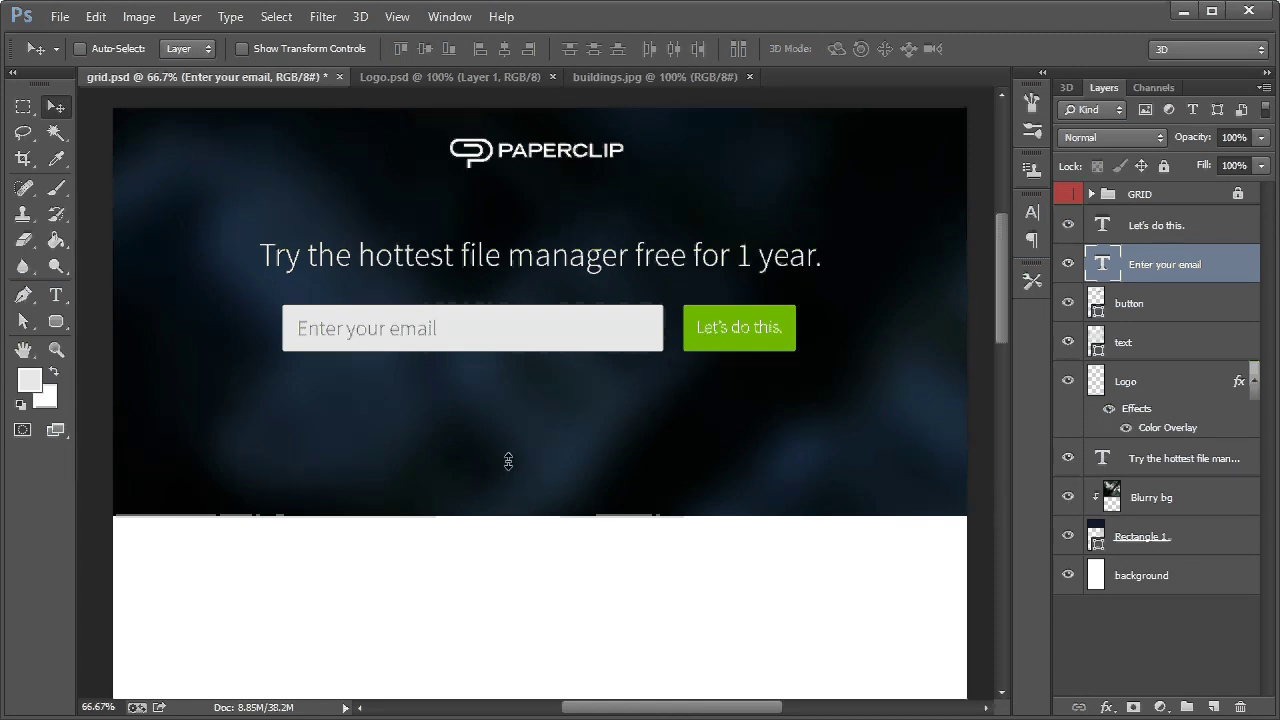
Shorten the dark header rectangle from its bottom edge
click(1155, 536)
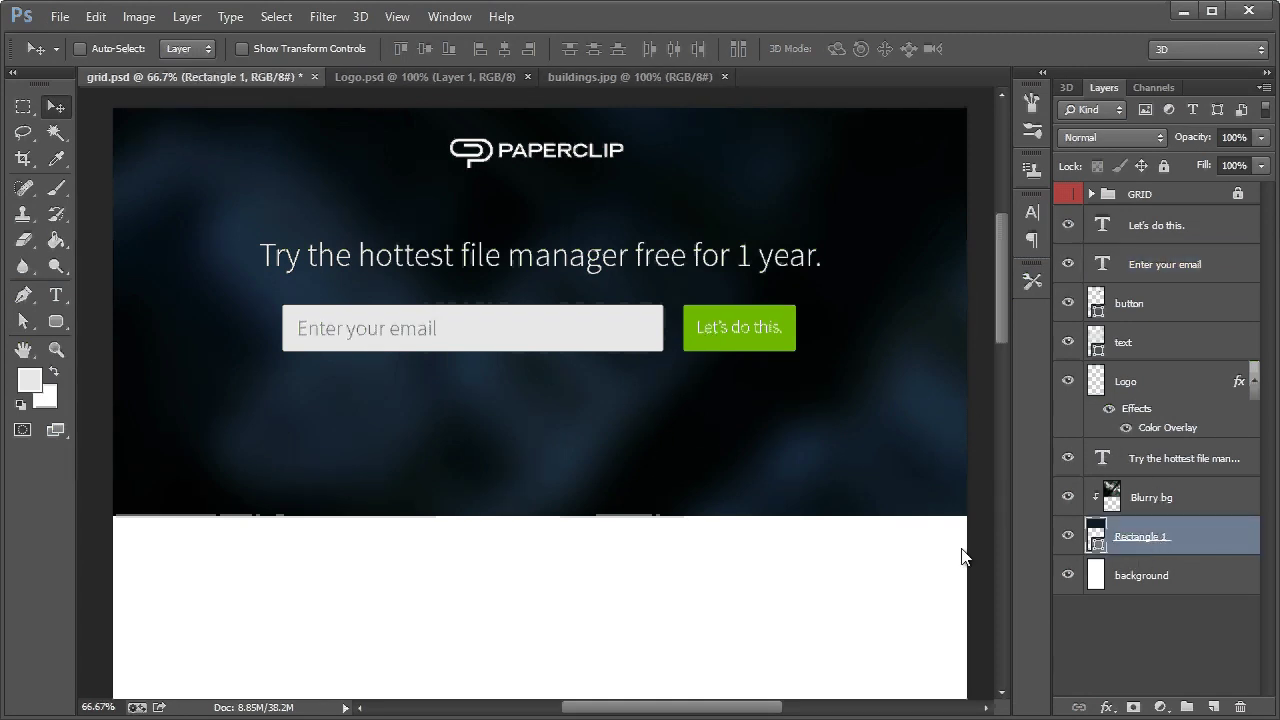
key(ctrl+t)
drag(545, 515, 545, 458)
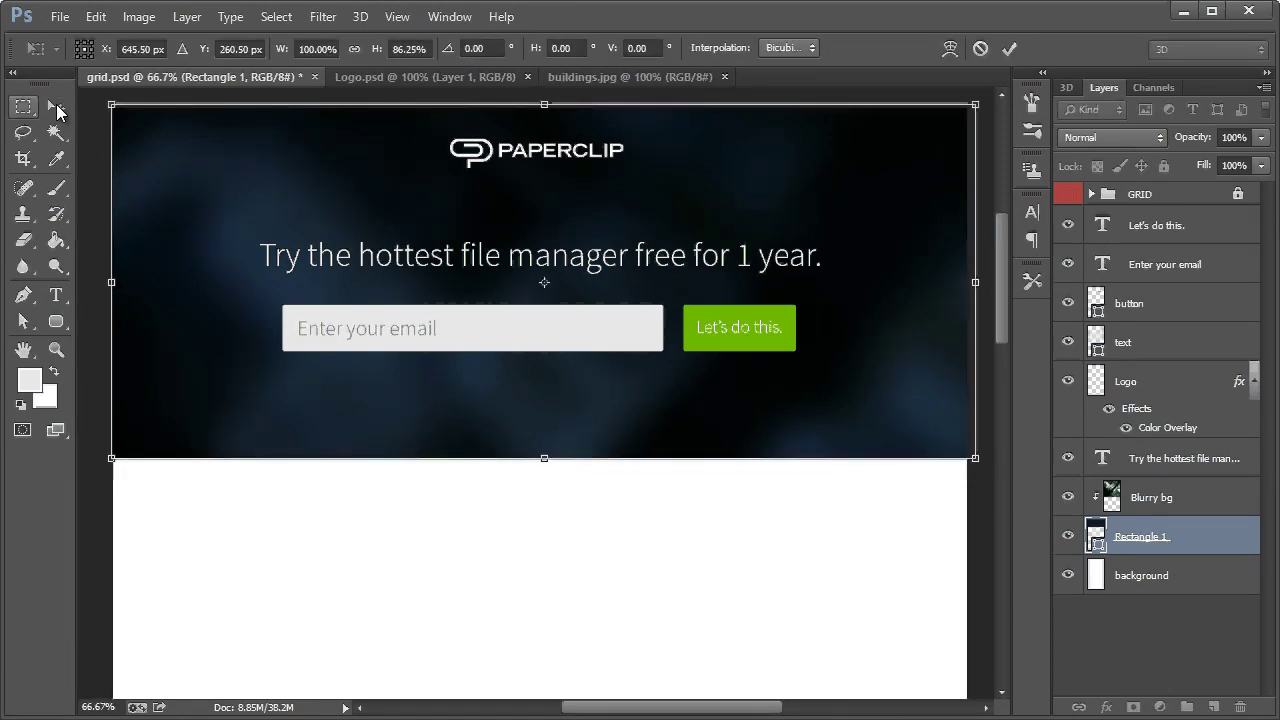
click(56, 106)
key(Return)
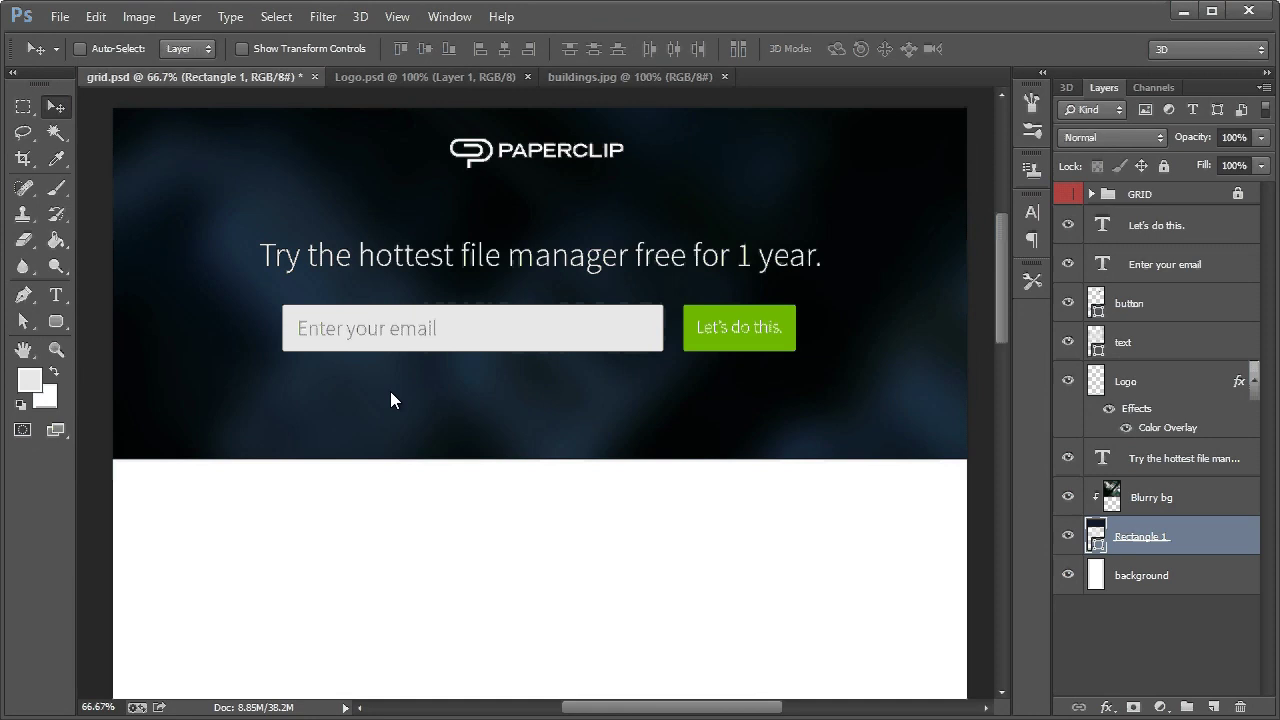
Bring the paperclip icon from Logo.psd into grid.psd below the email field, atop the layers
click(427, 77)
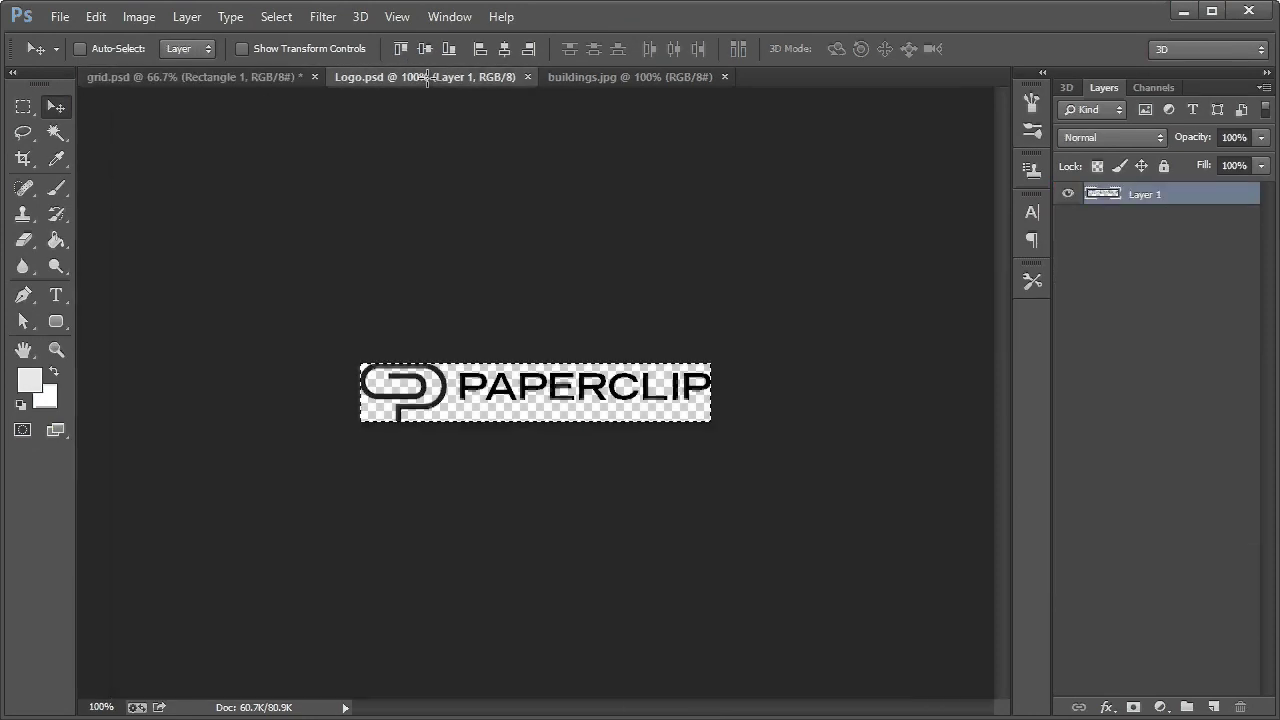
click(23, 106)
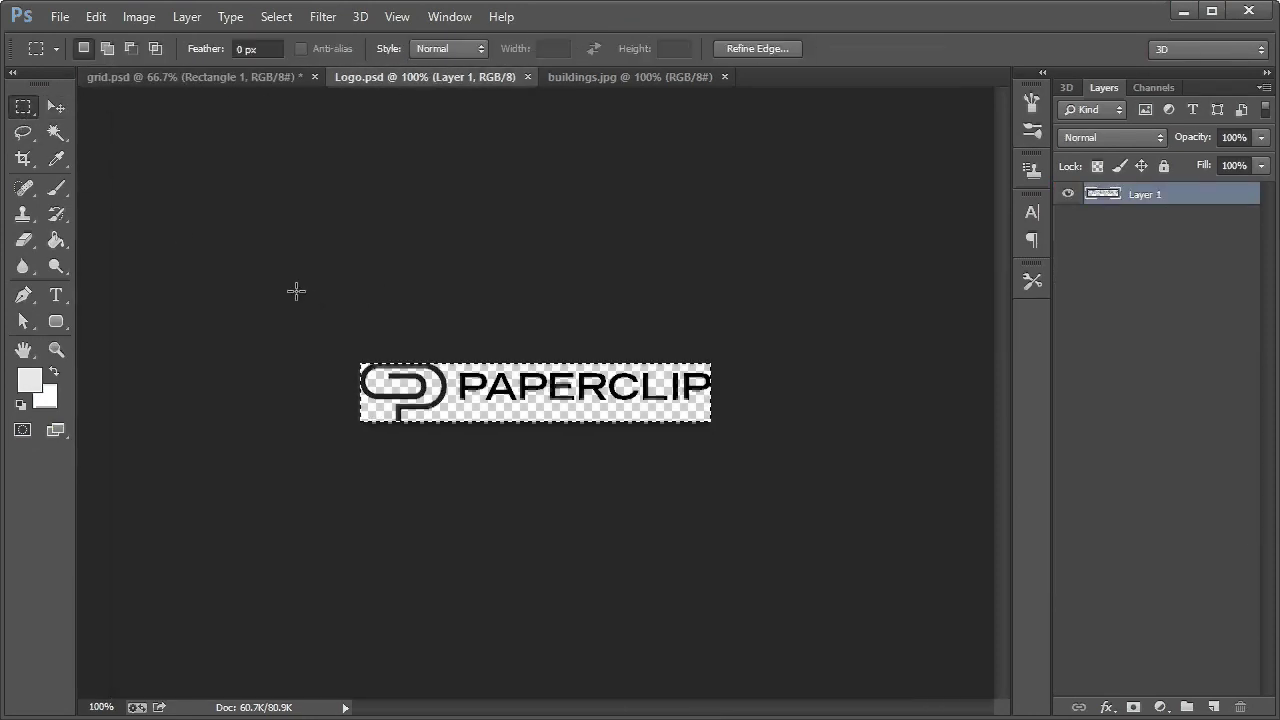
drag(294, 289, 451, 499)
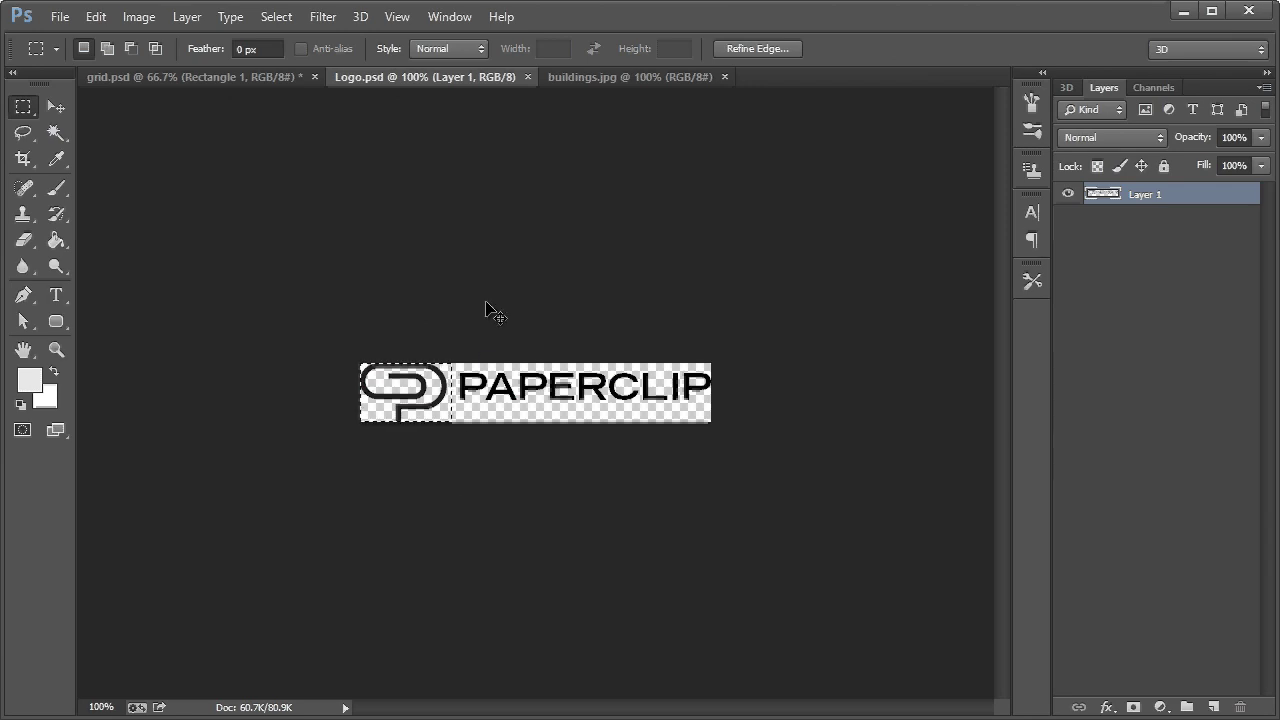
click(208, 79)
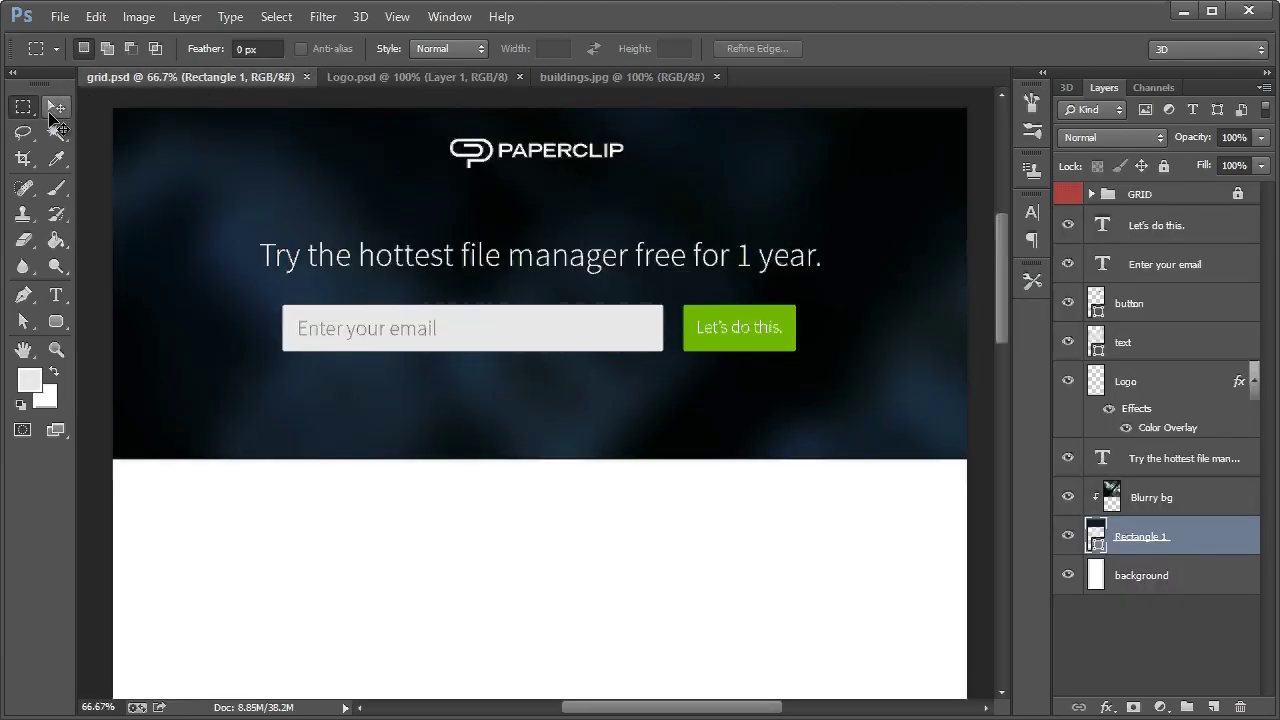
click(56, 106)
drag(567, 427, 544, 405)
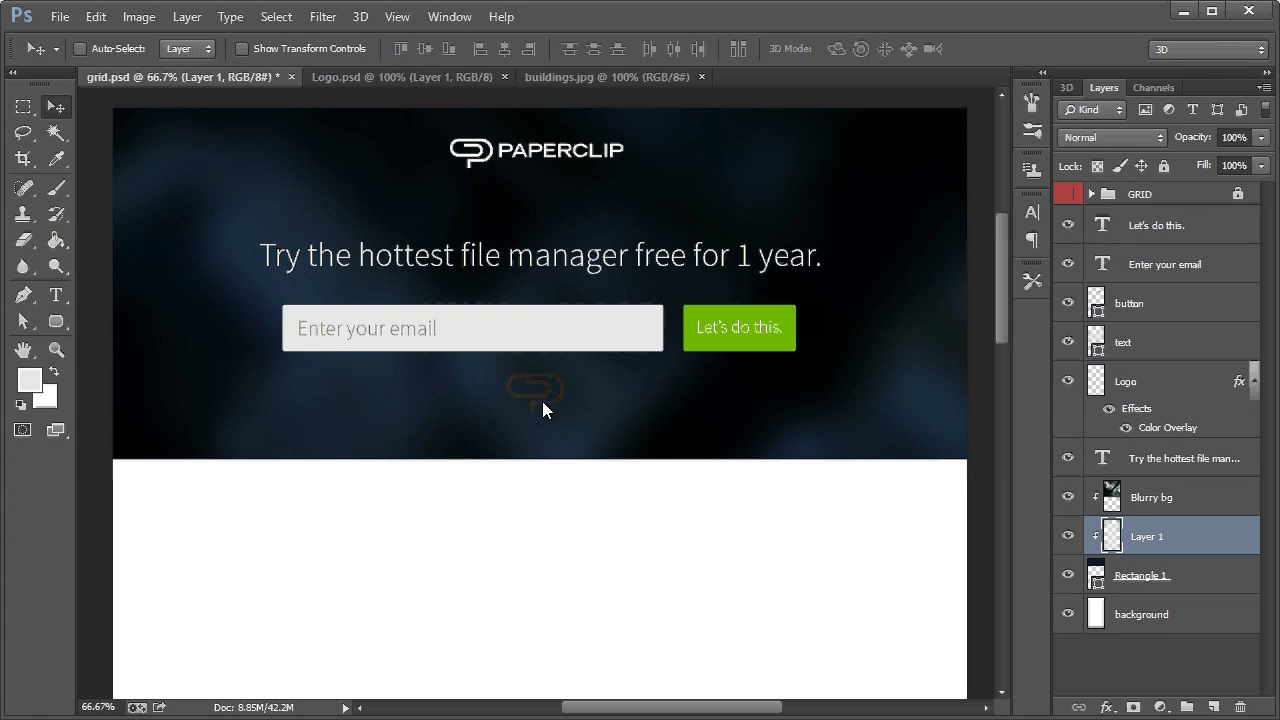
click(56, 349)
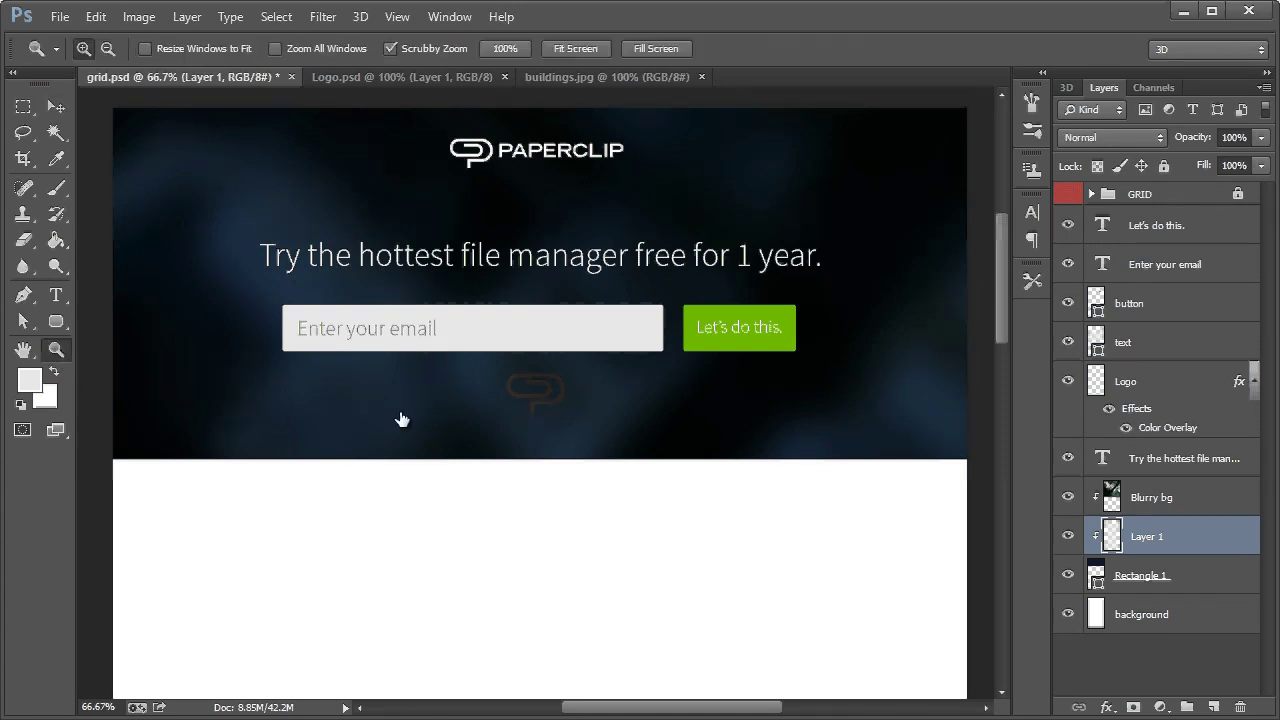
click(535, 405)
click(56, 100)
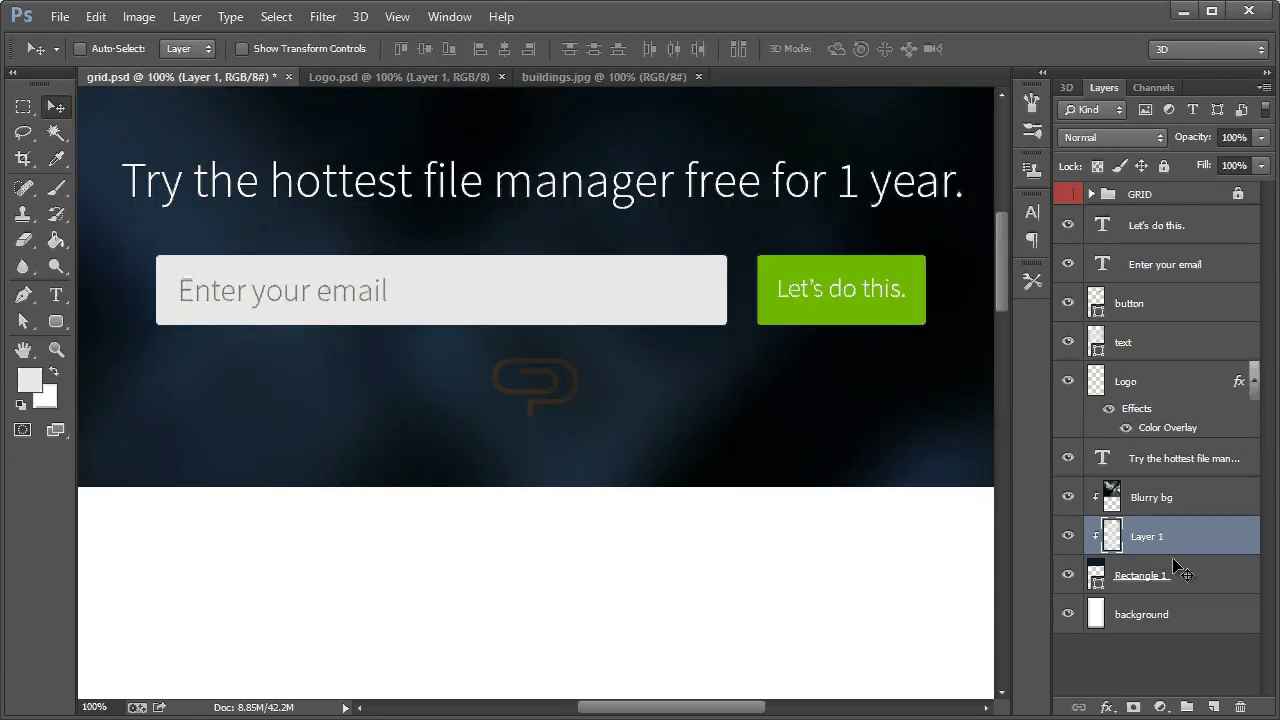
drag(1205, 397, 1163, 218)
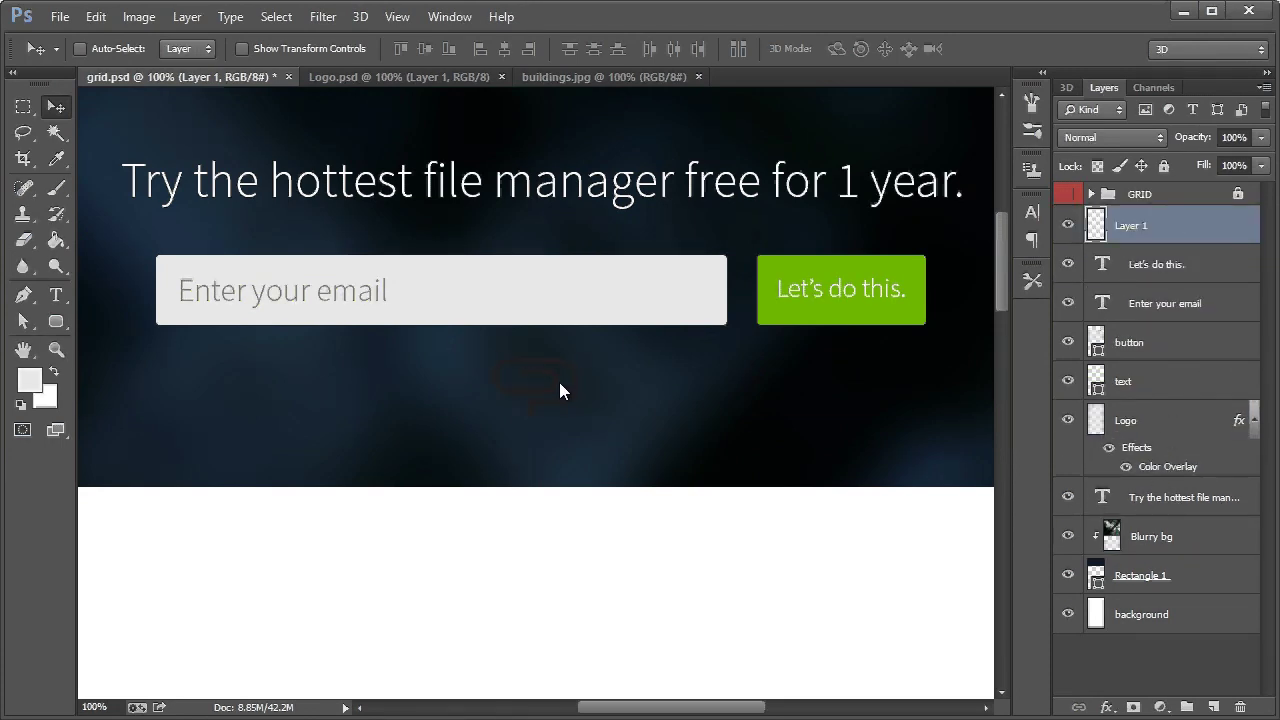
Brighten the paperclip with Brightness 150 and Contrast -50
click(139, 17)
mouse_move(214, 77)
click(443, 54)
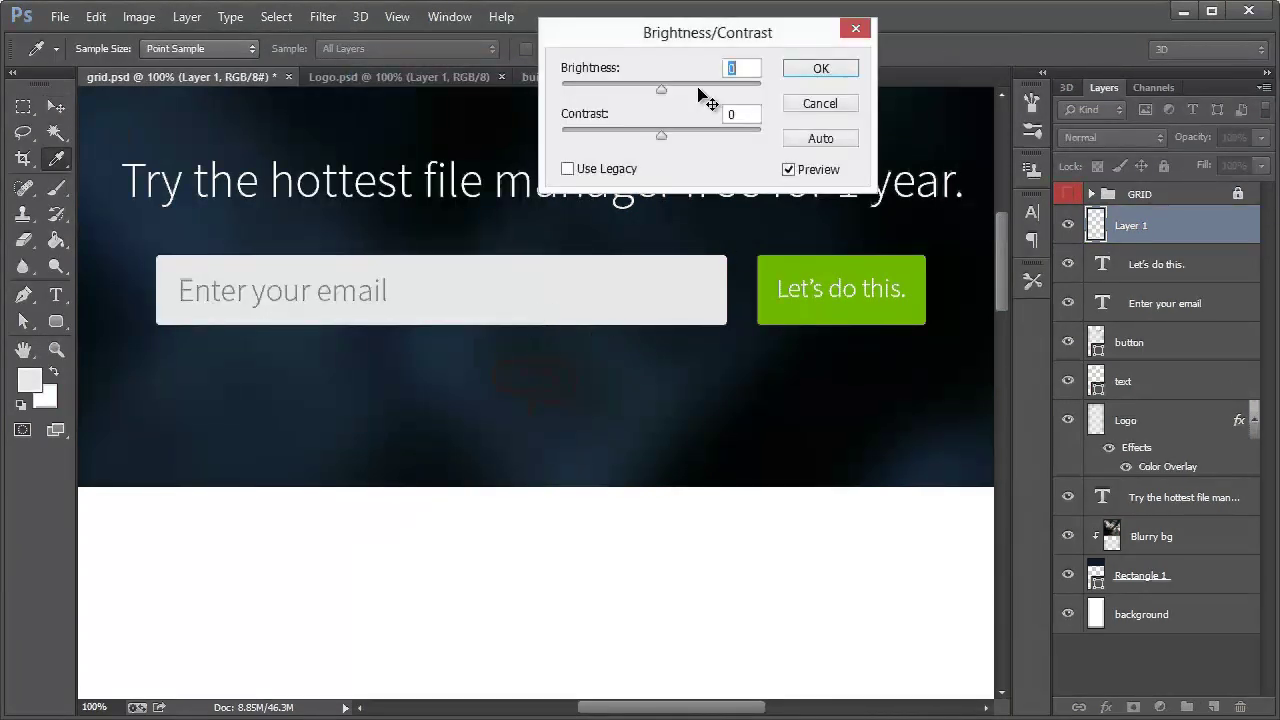
drag(661, 89, 761, 88)
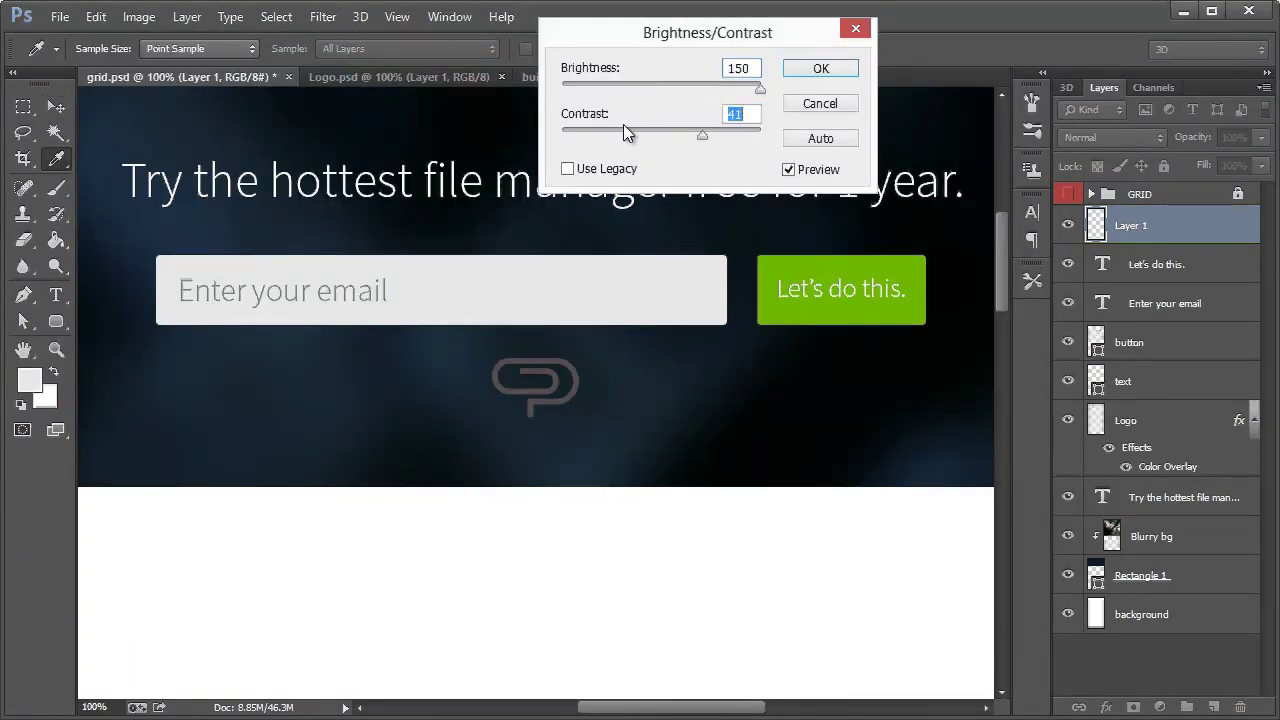
drag(623, 128, 565, 130)
click(835, 70)
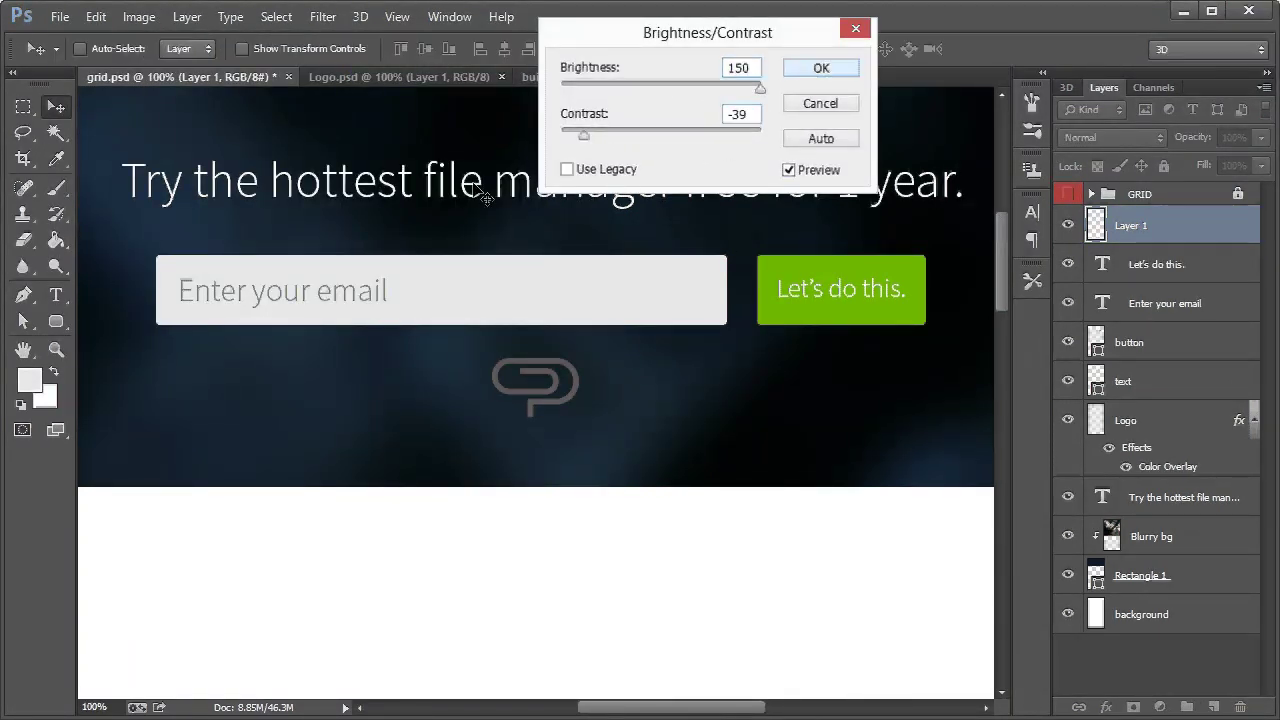
Move the paperclip down and slightly left in the header
click(137, 20)
click(996, 250)
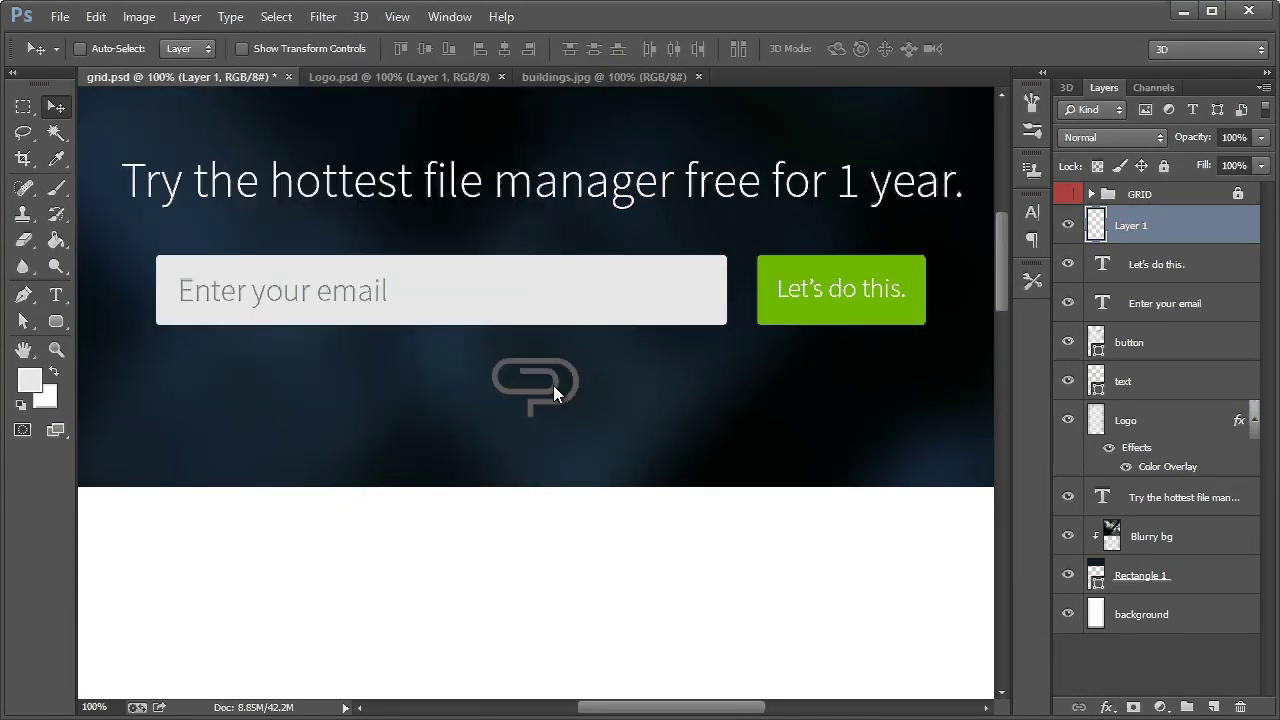
drag(553, 385, 545, 430)
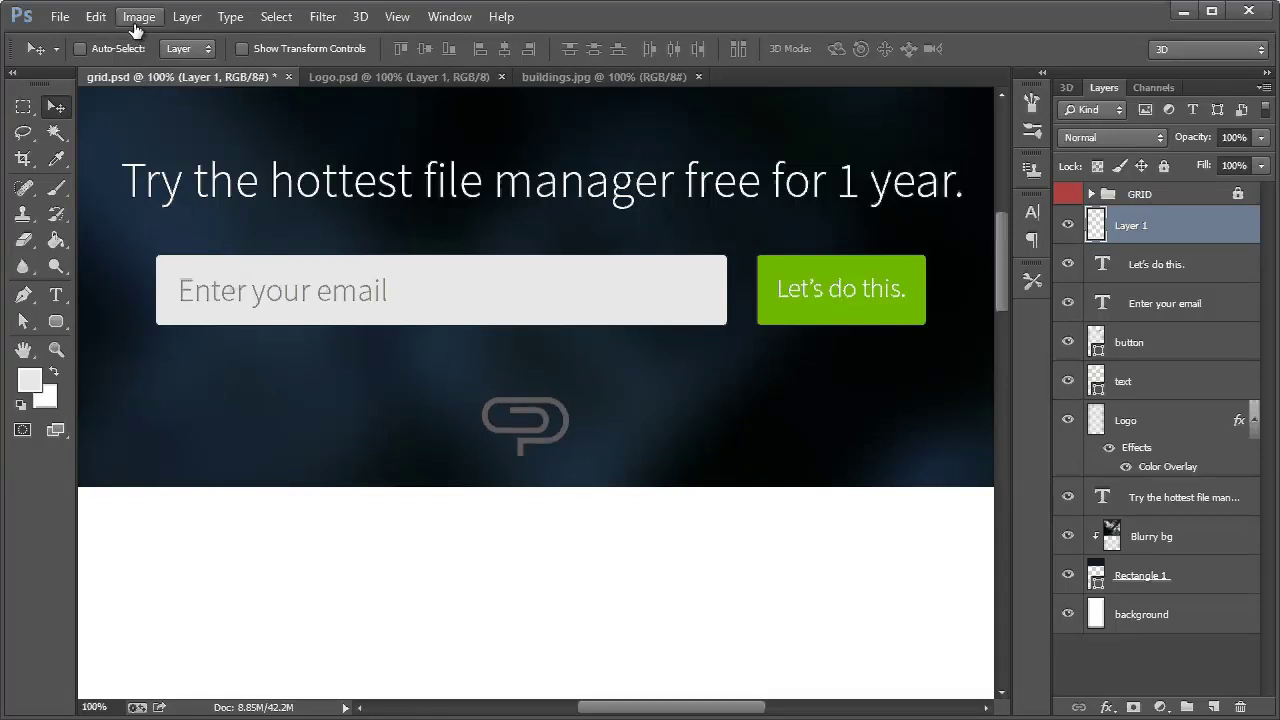
Rotate the paperclip about 71° upright onto the header's bottom edge
double_click(1257, 233)
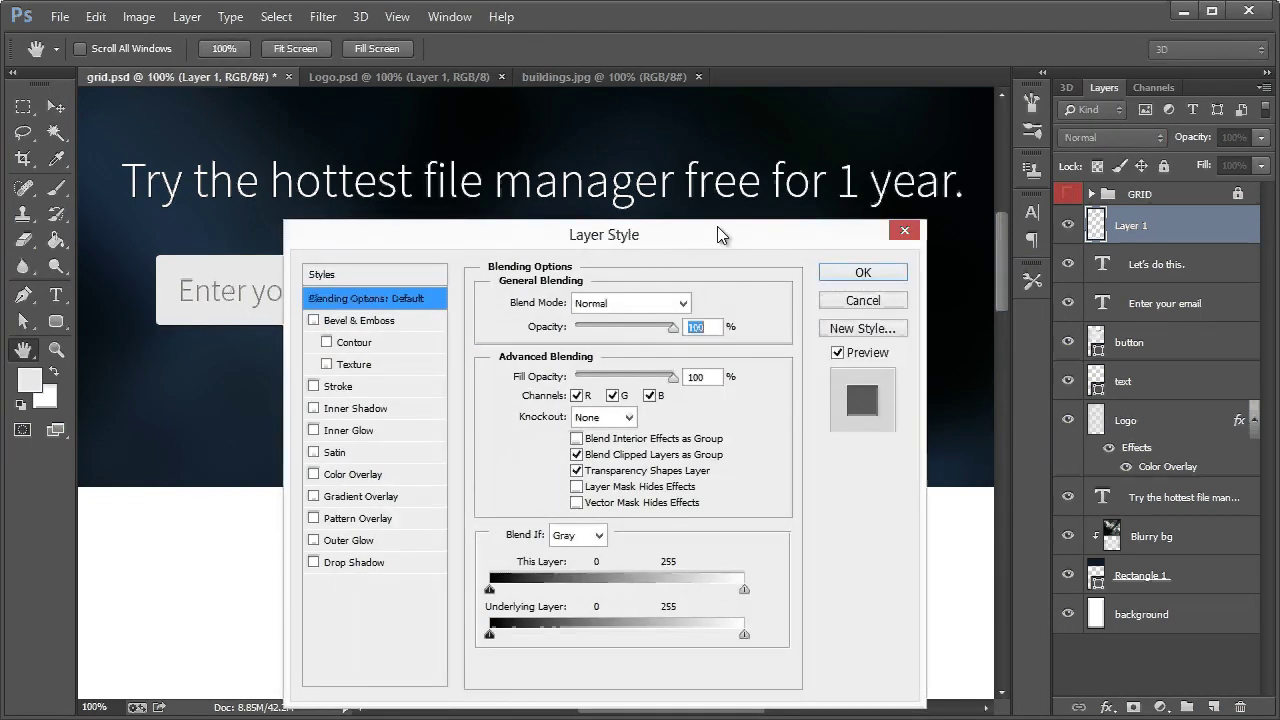
drag(717, 226, 843, 183)
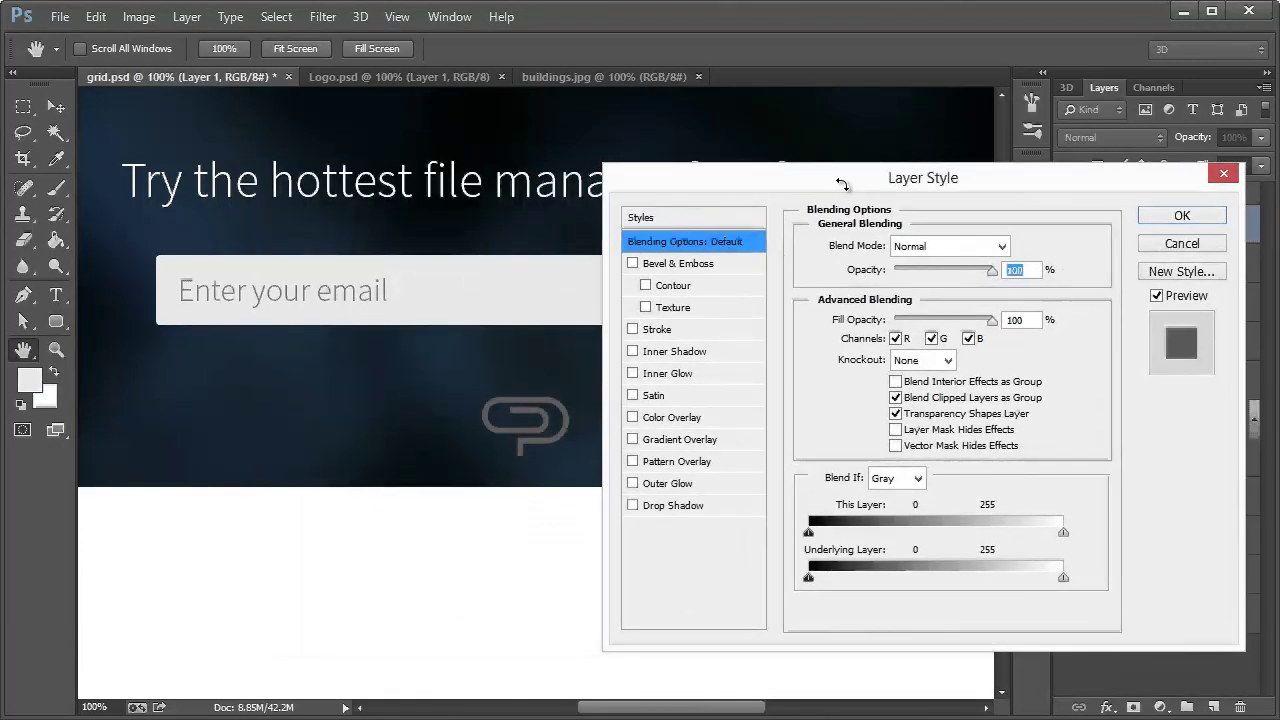
click(1157, 245)
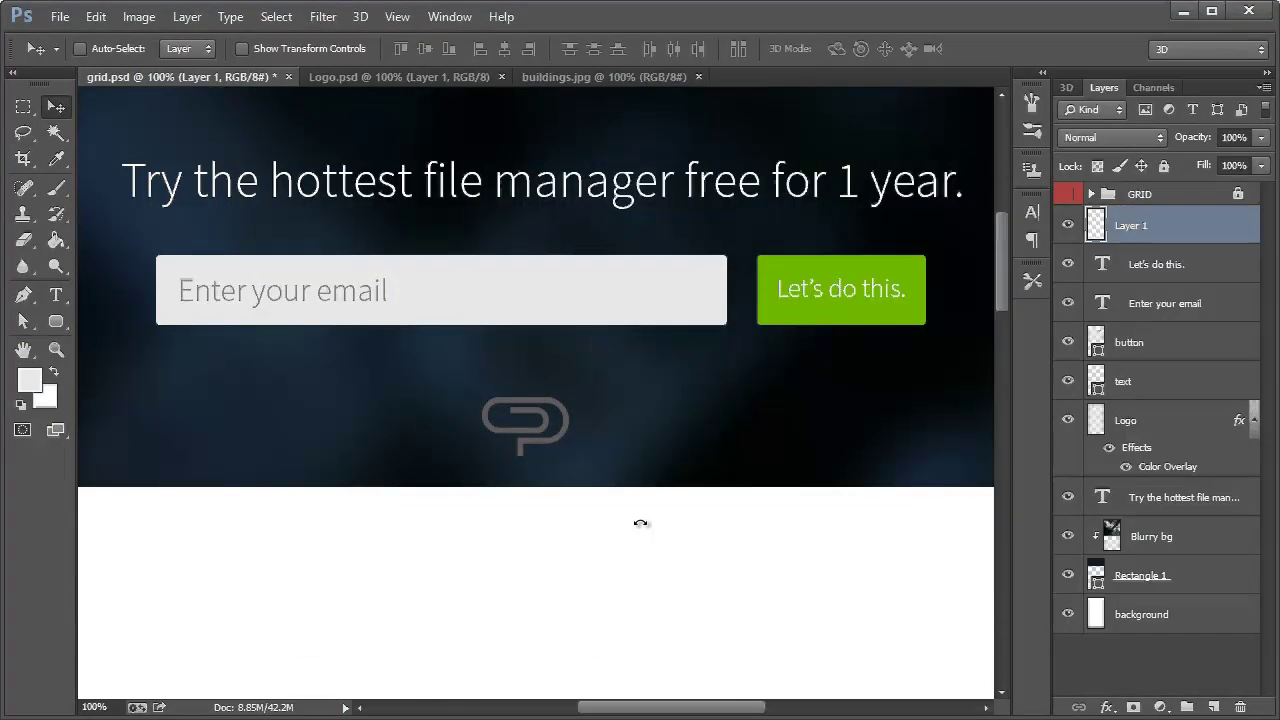
key(ctrl+t)
drag(630, 450, 410, 467)
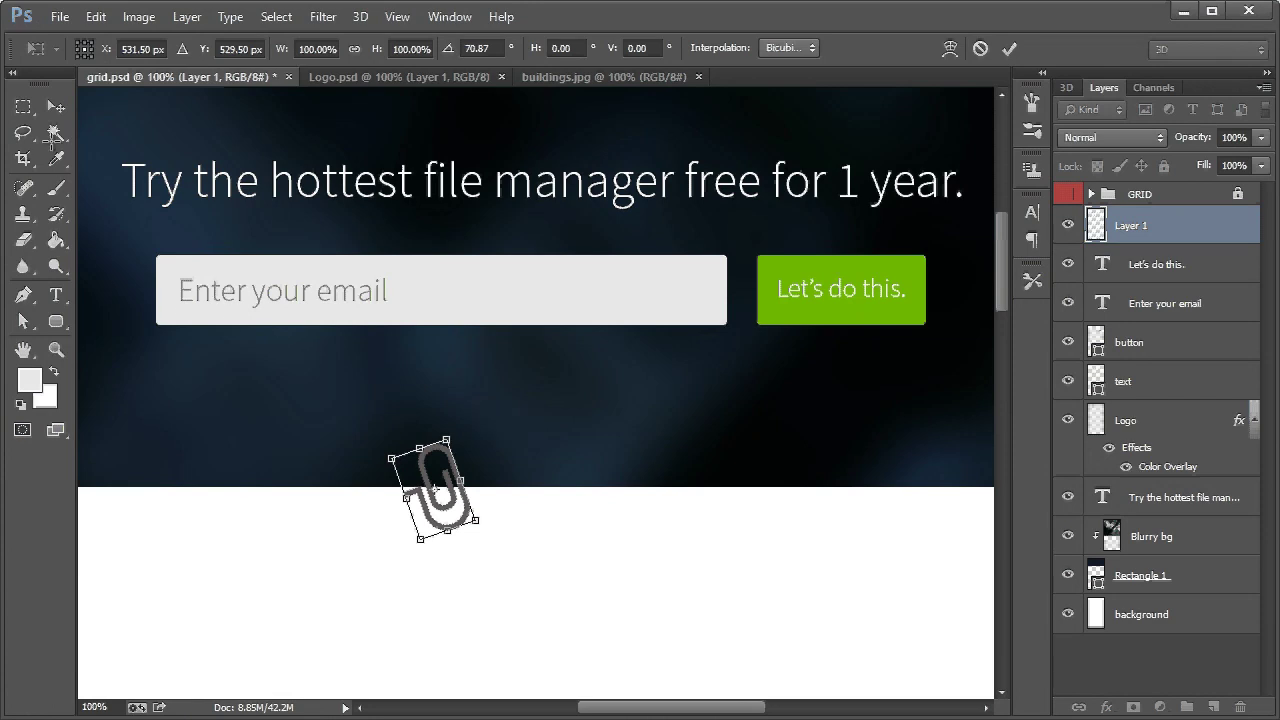
click(23, 106)
click(313, 38)
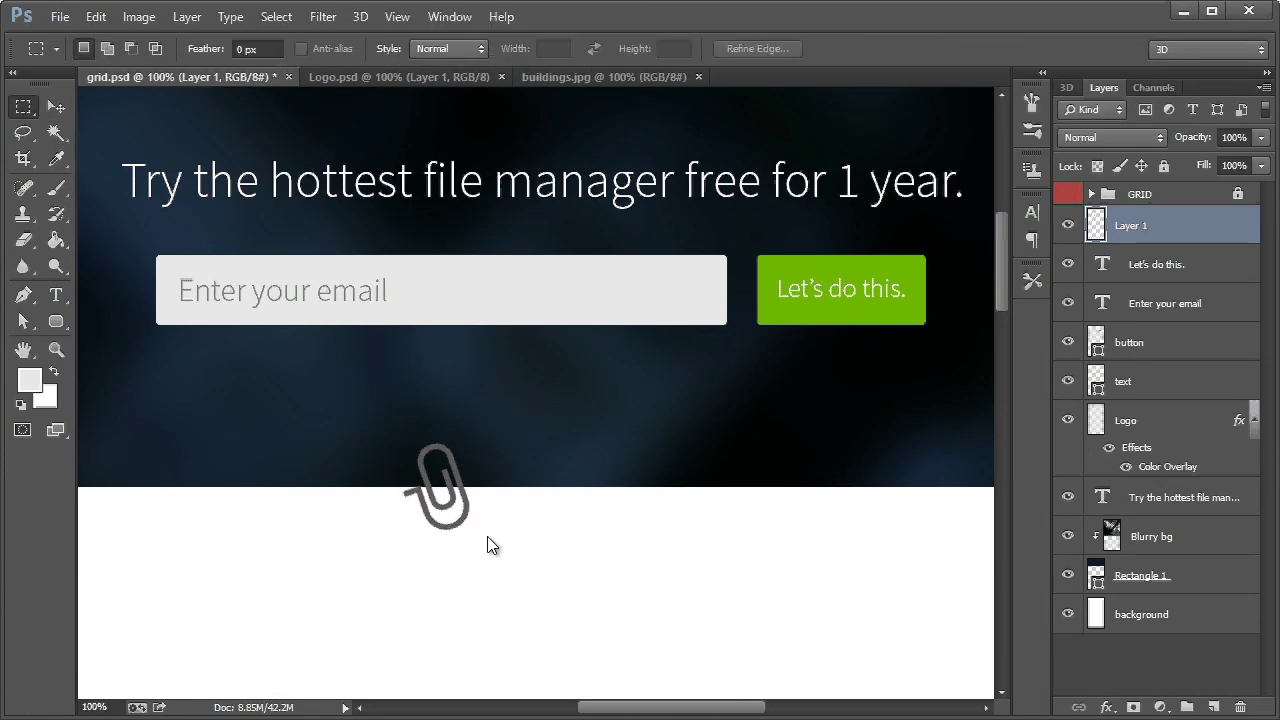
Erase the part of the paperclip hanging below the header
drag(496, 554, 355, 499)
key(Delete)
key(ctrl+d)
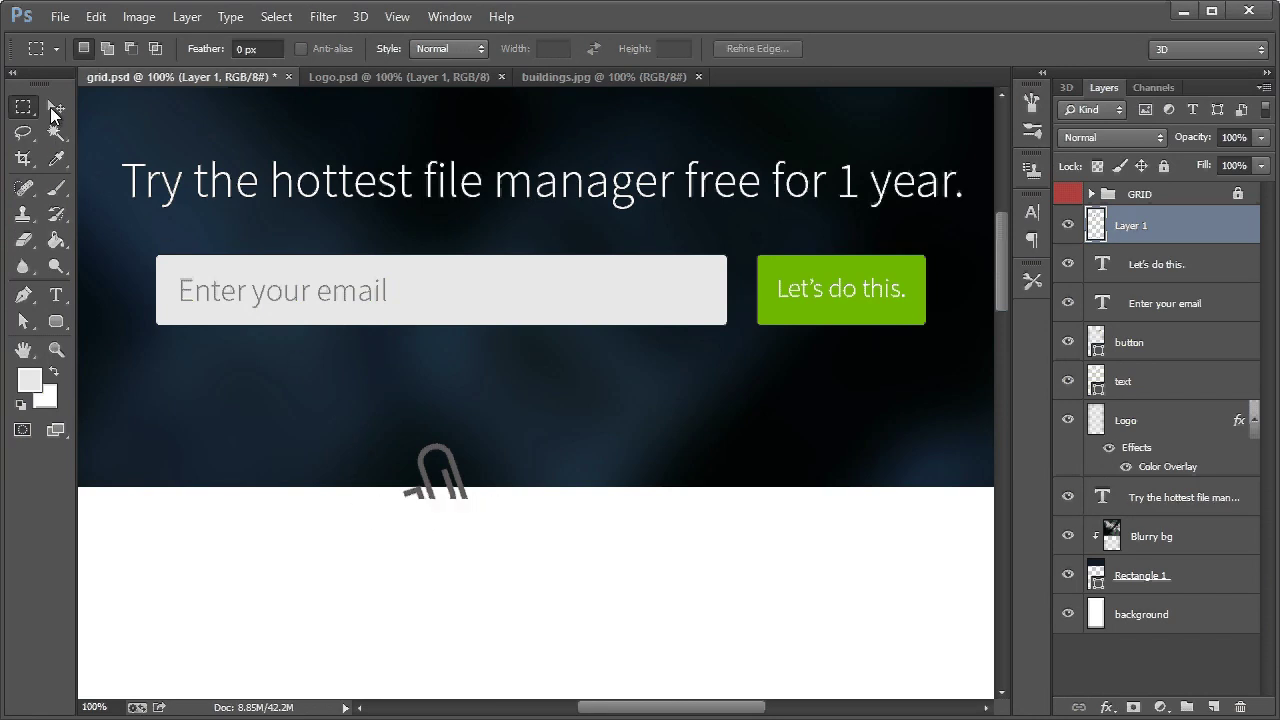
click(54, 107)
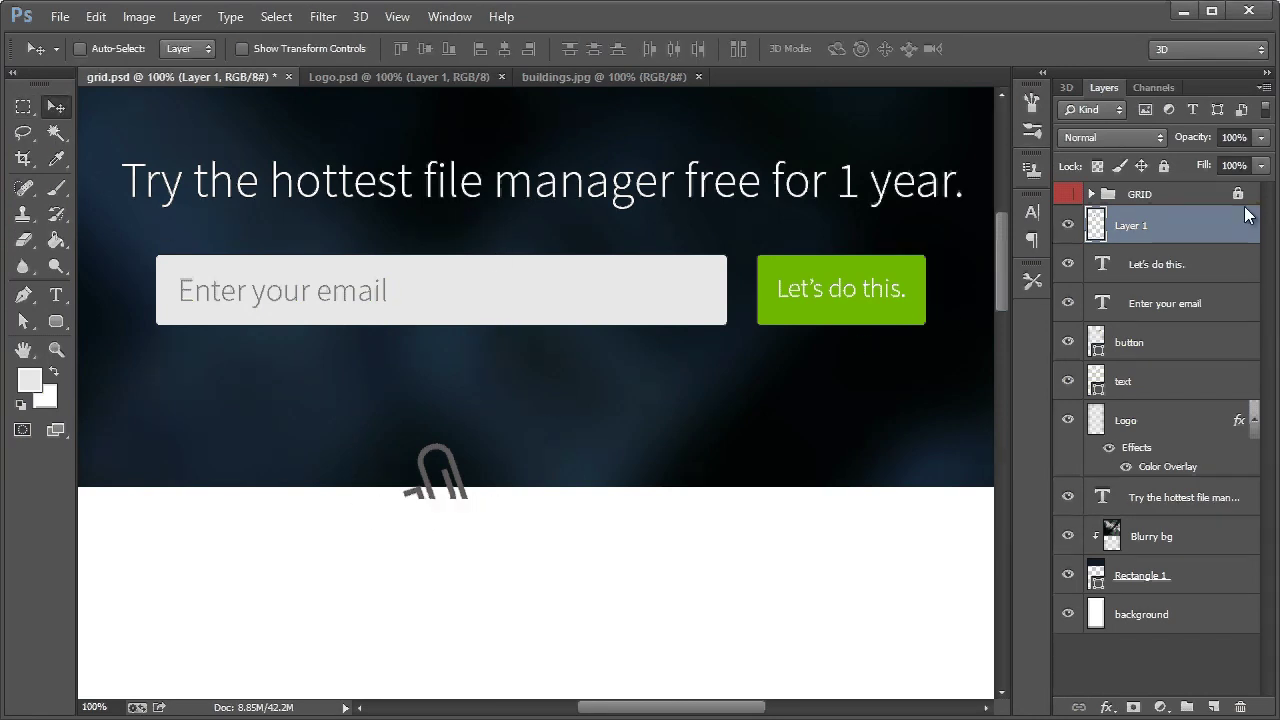
Give Layer 1 an Inner Bevel with 8 px size and increased depth
double_click(849, 299)
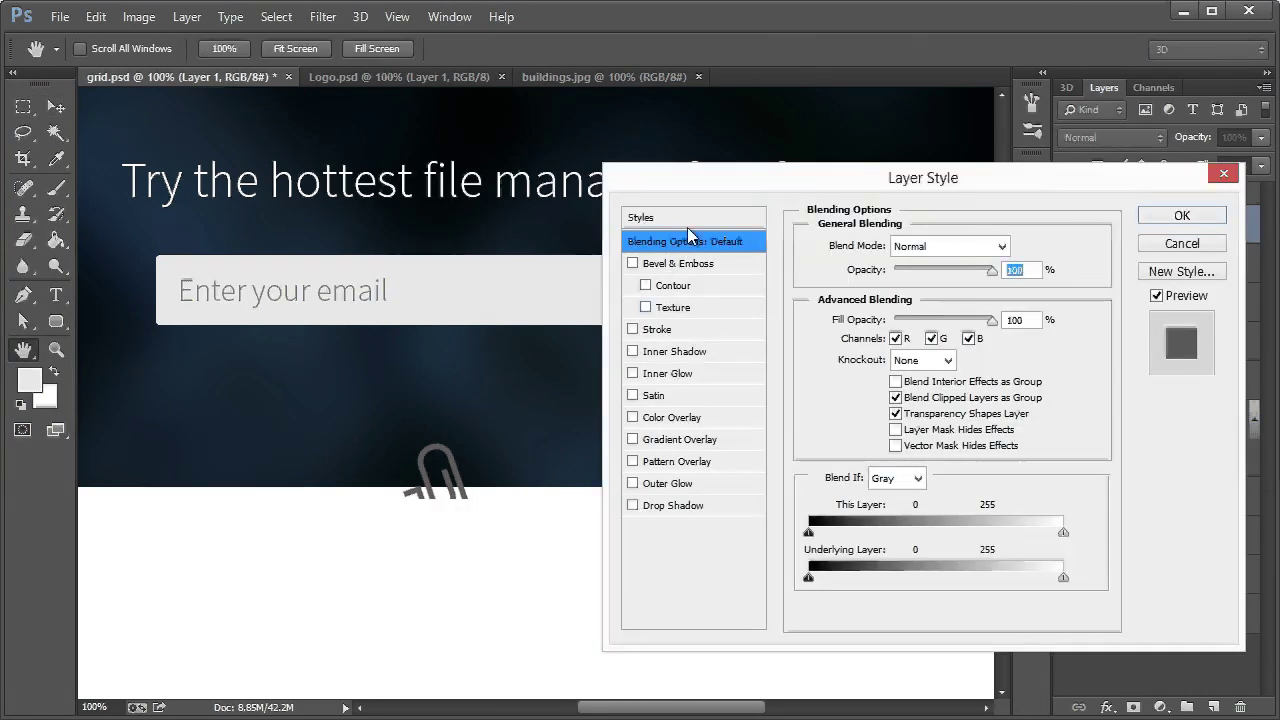
drag(612, 163, 504, 136)
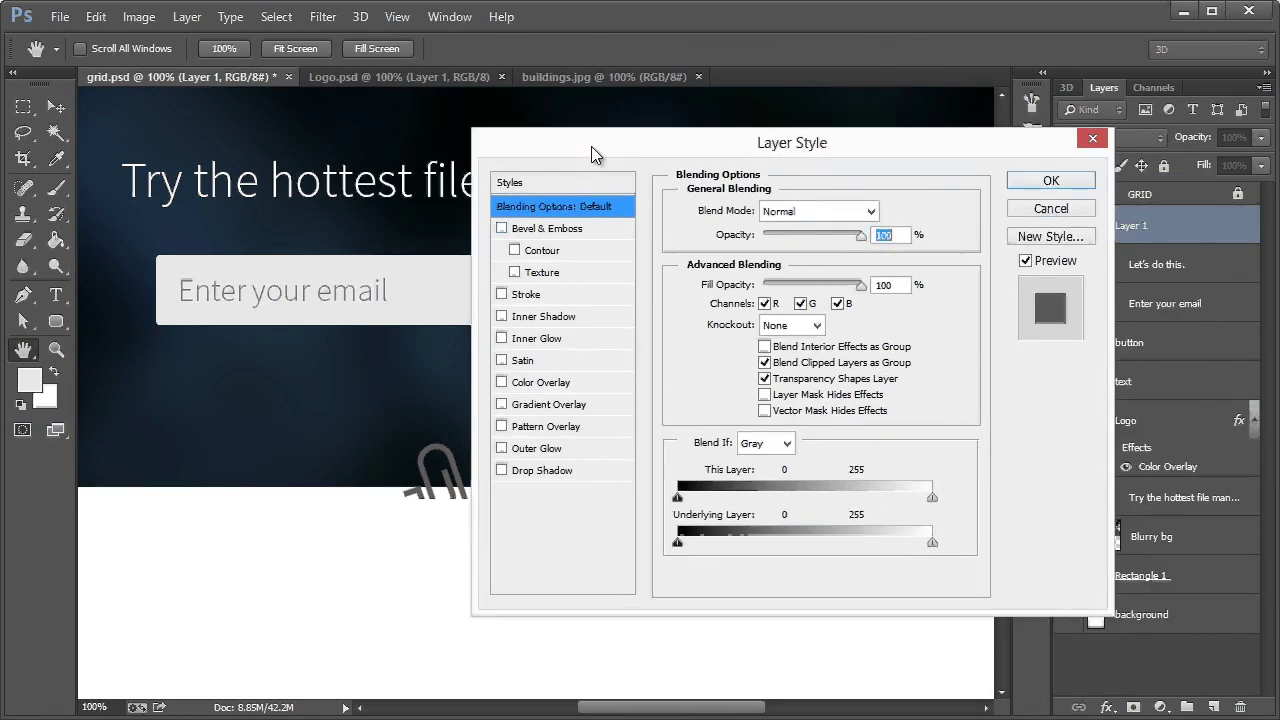
click(525, 237)
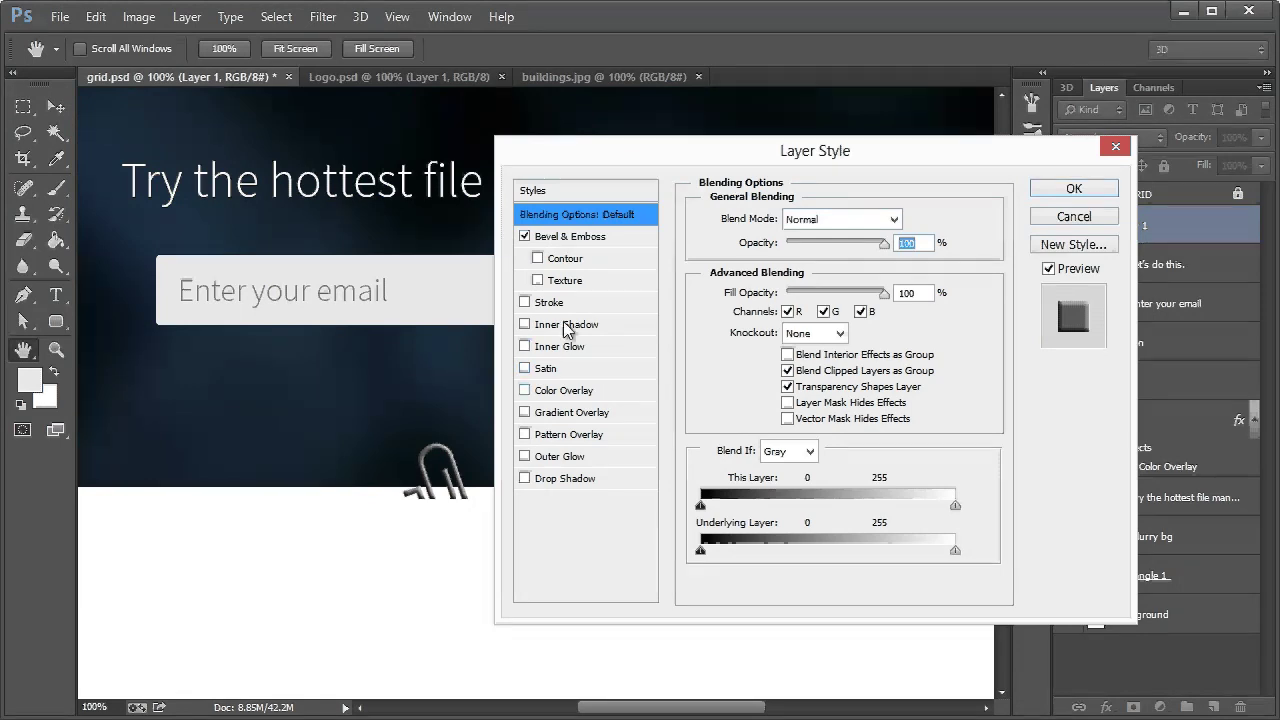
click(566, 239)
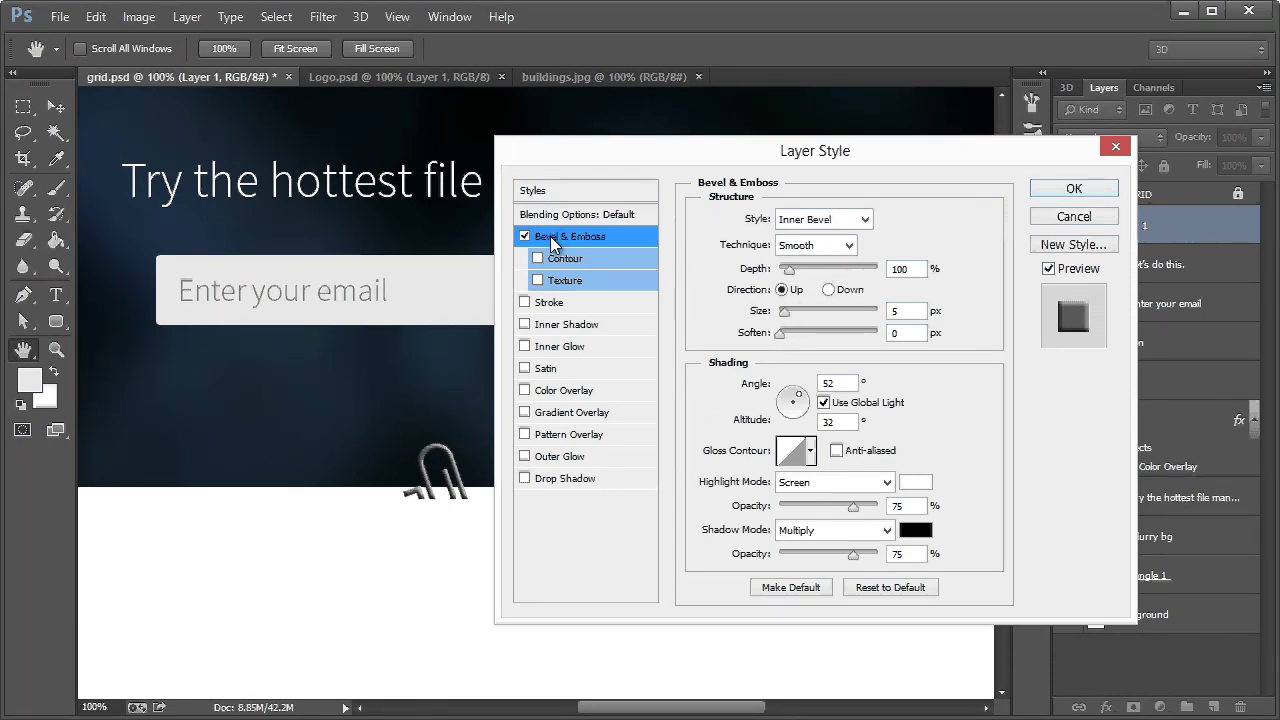
drag(785, 314, 758, 340)
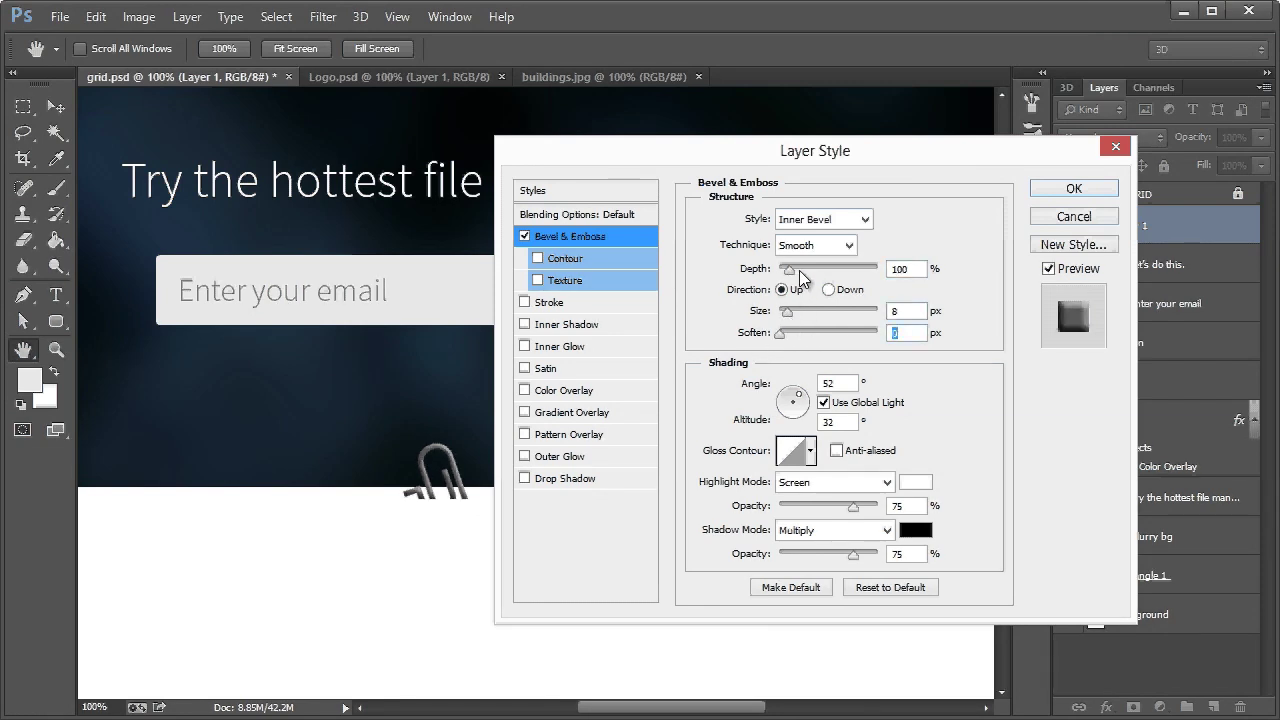
drag(799, 270, 815, 272)
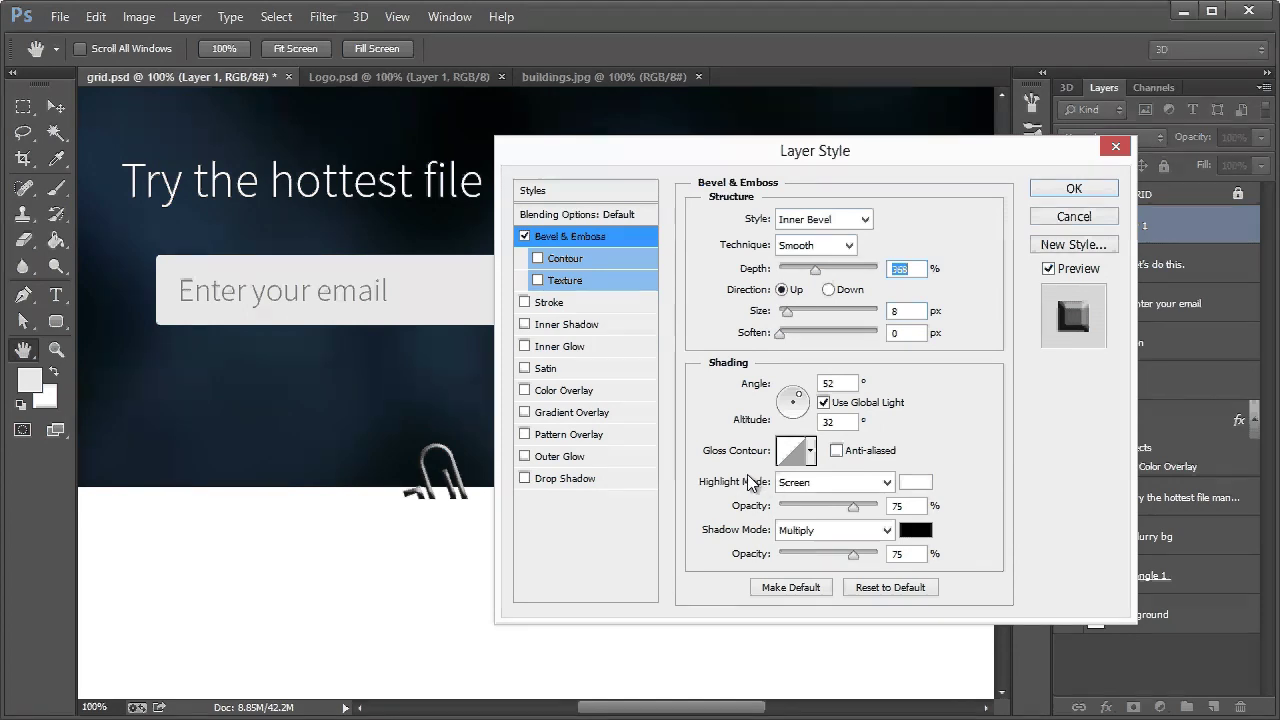
Add a light grey Inner Shadow in Normal mode at a -33° angle
click(525, 326)
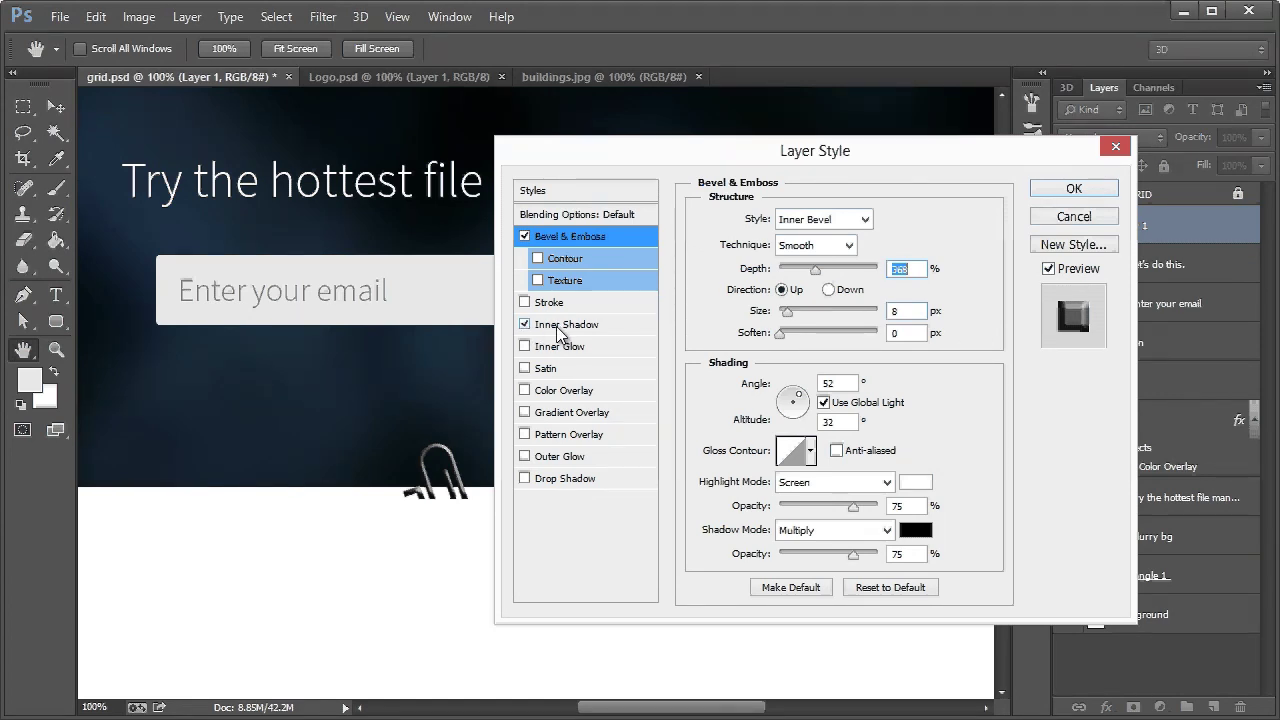
click(562, 328)
click(871, 273)
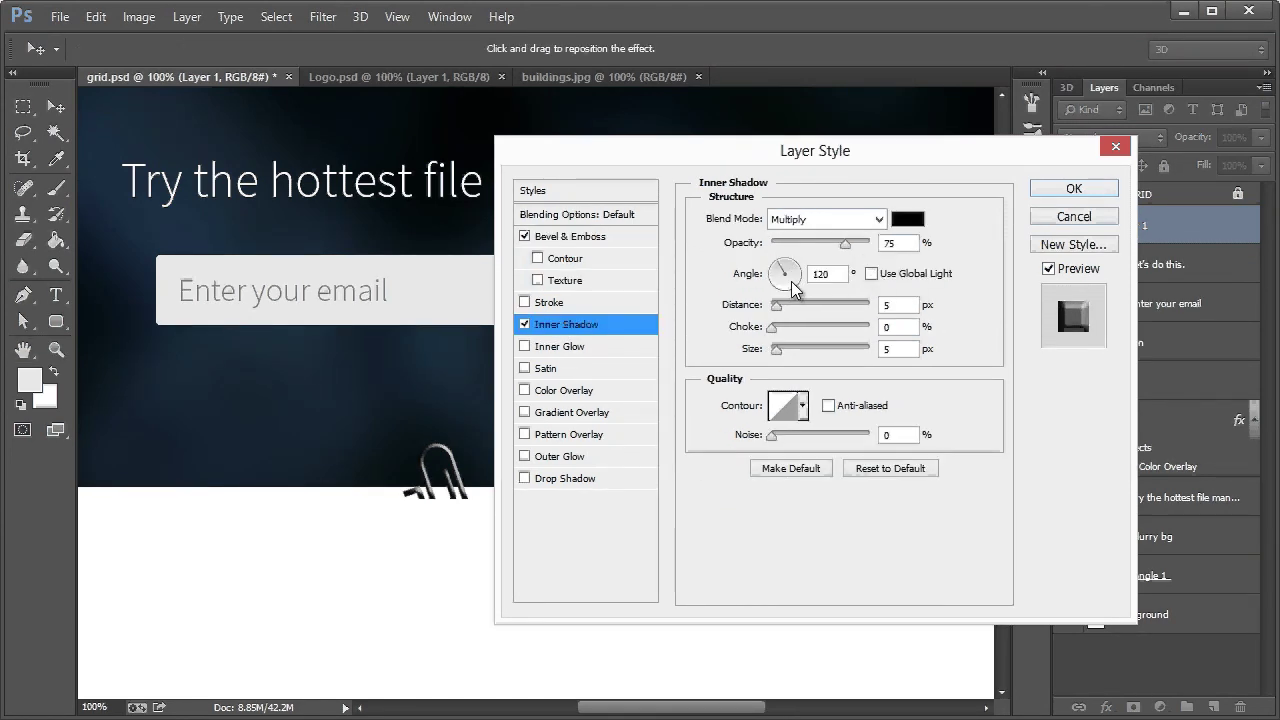
mouse_move(793, 288)
mouse_down()
mouse_move(770, 268)
mouse_move(805, 286)
mouse_up()
click(845, 221)
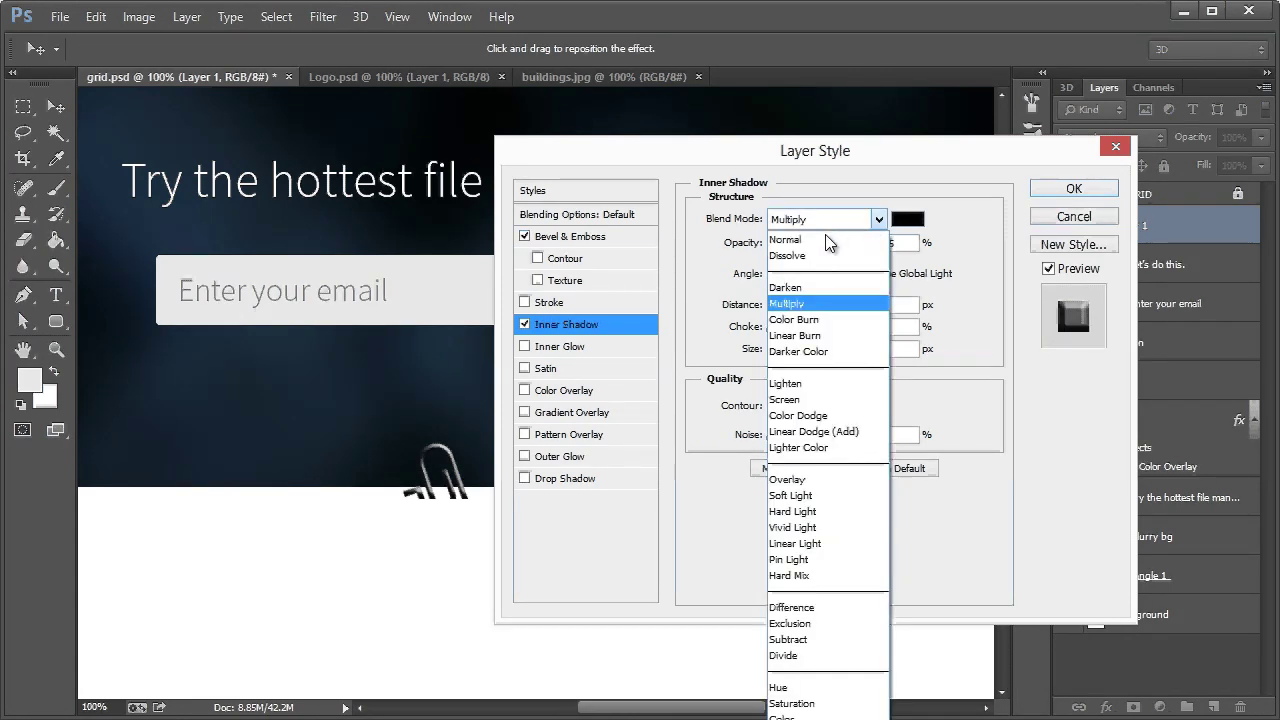
click(825, 240)
click(907, 218)
click(395, 465)
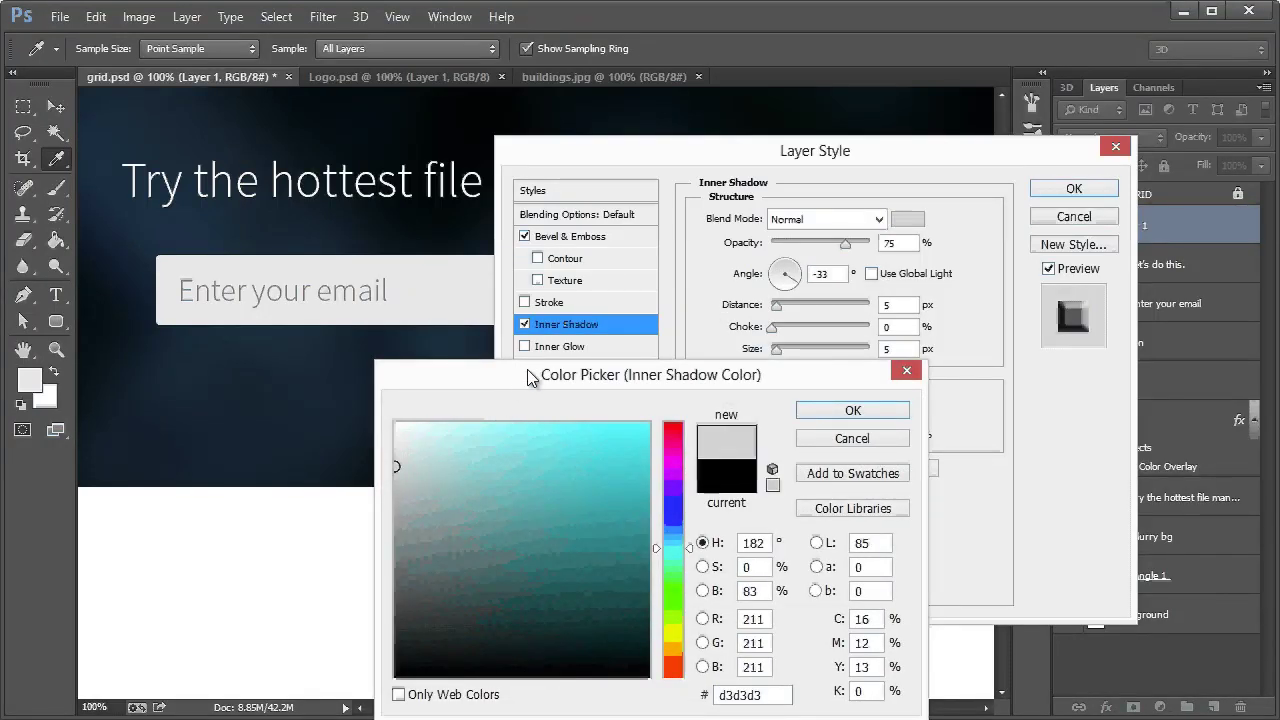
drag(527, 369, 666, 309)
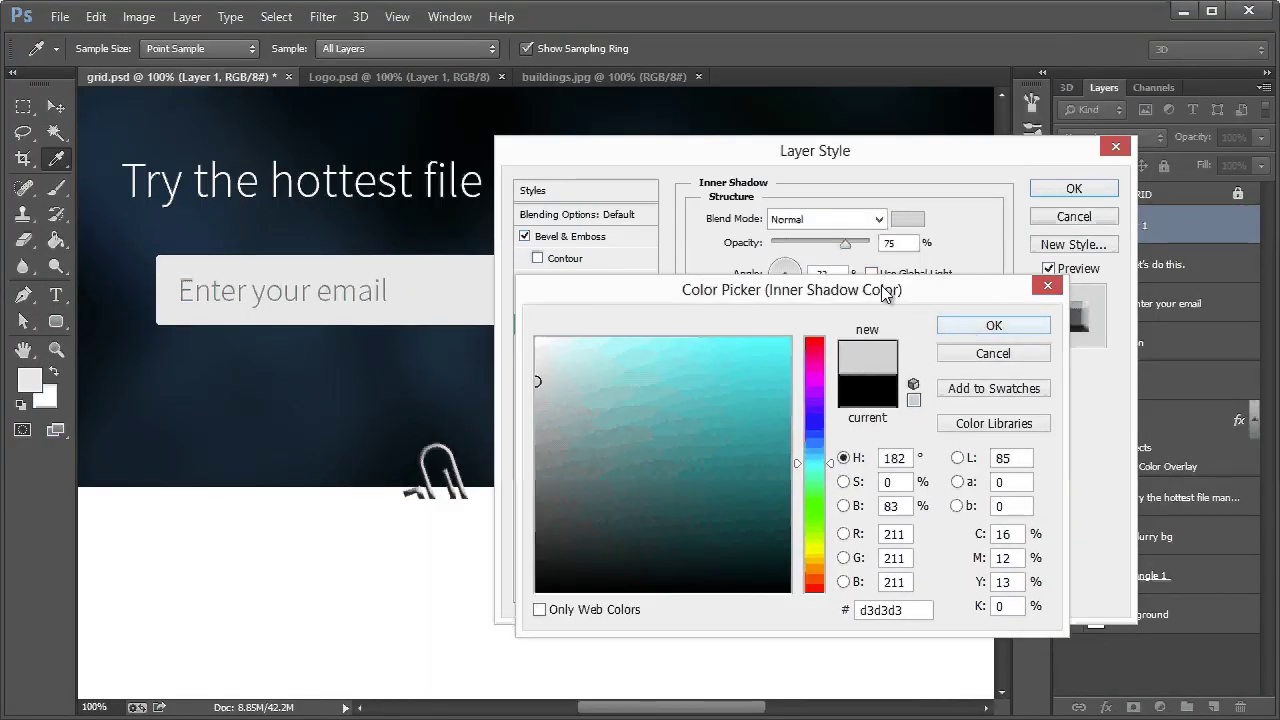
key(Return)
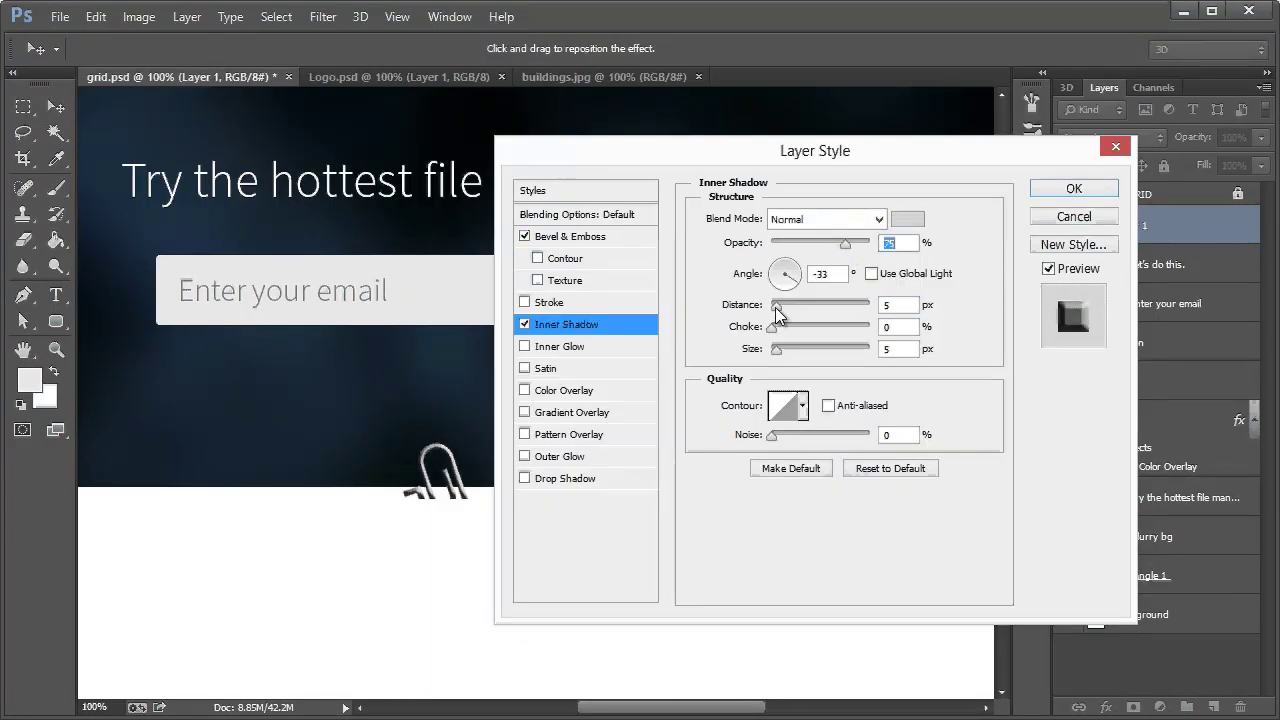
Reduce the shadow's distance and opacity to 20%, then switch the Inner Shadow off
drag(777, 312, 770, 352)
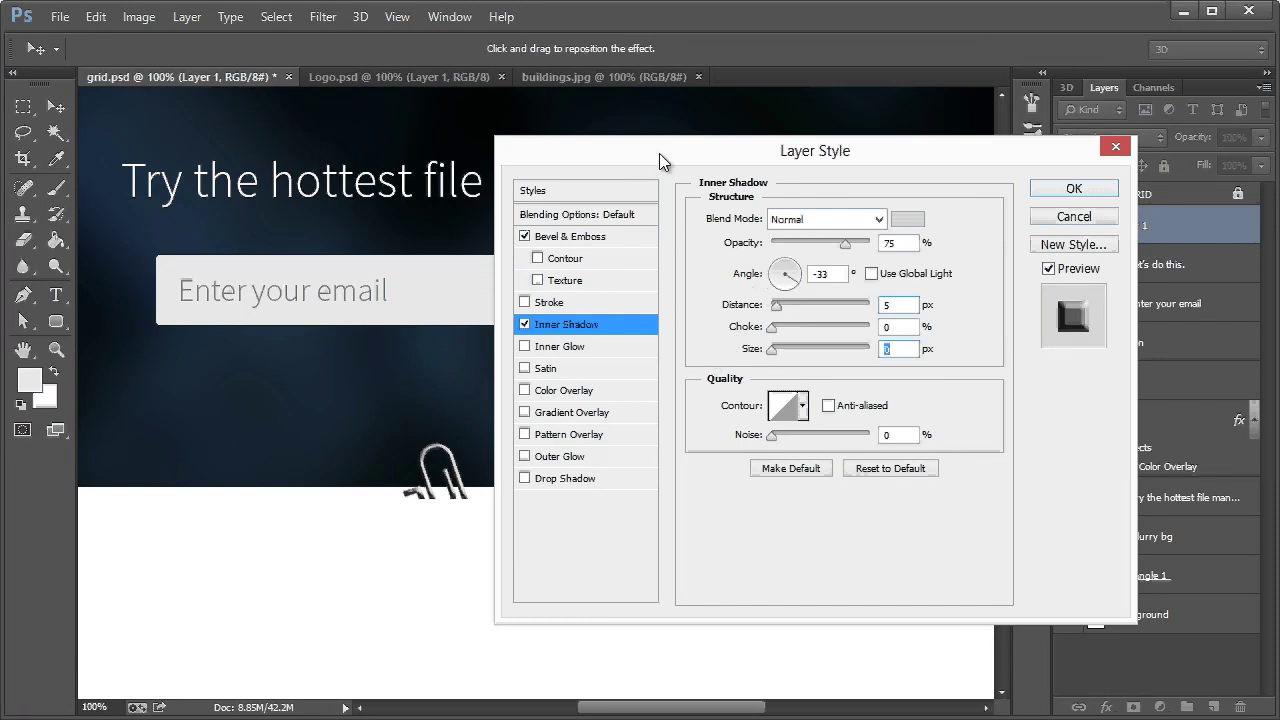
mouse_move(666, 151)
mouse_down()
mouse_move(708, 148)
mouse_move(592, 147)
mouse_move(727, 149)
mouse_move(642, 155)
mouse_move(664, 152)
mouse_up()
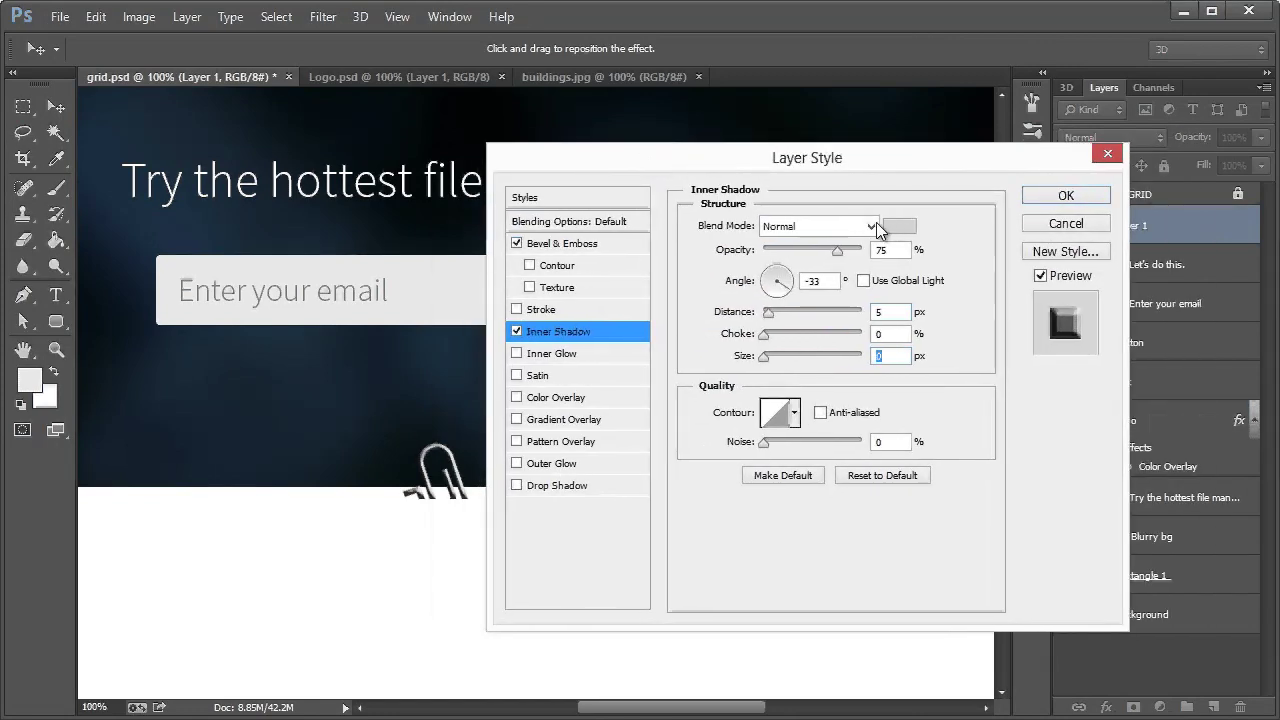
drag(840, 250, 783, 252)
click(517, 332)
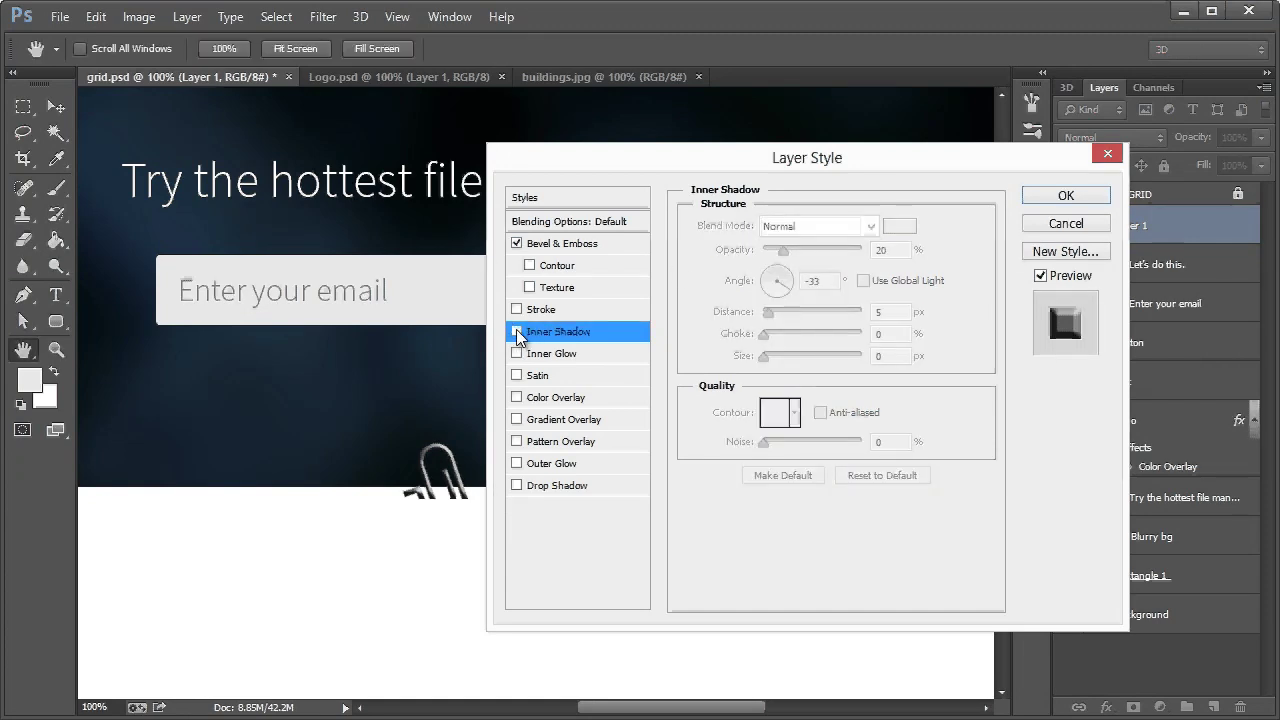
scroll(540, 365, down, 1)
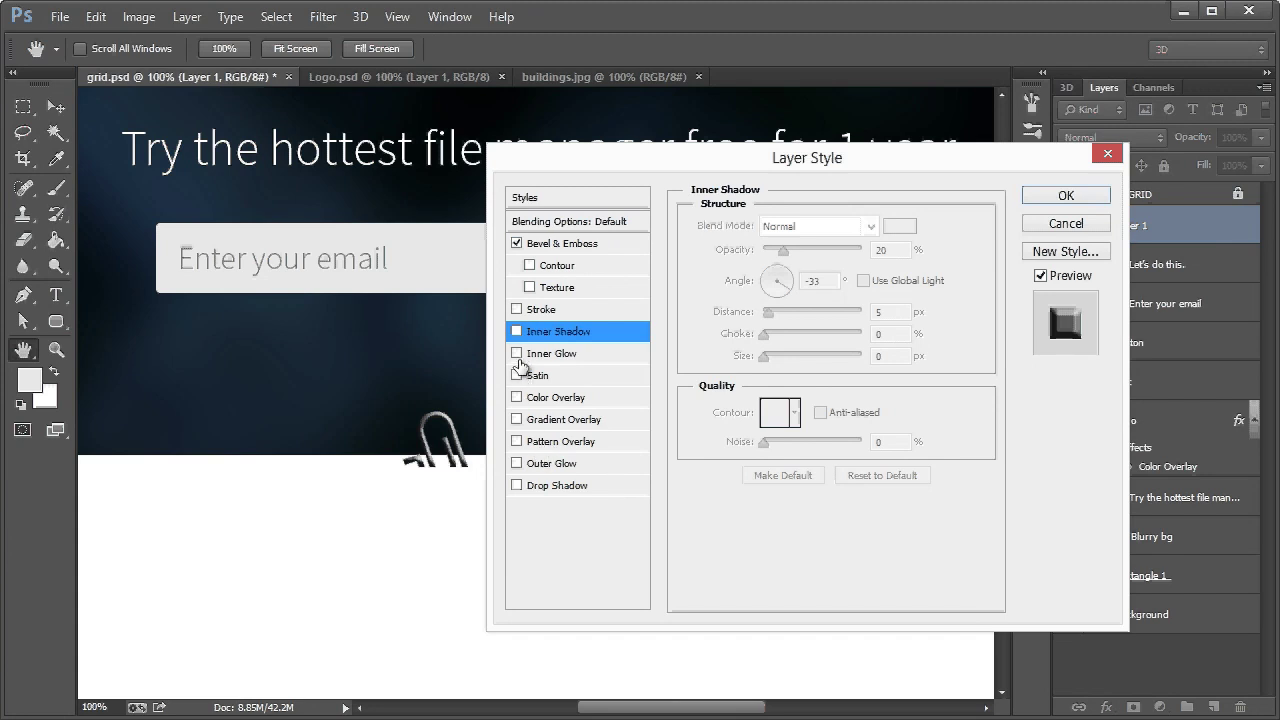
Apply the Bevel & Emboss style and rasterize Layer 1's layer style
click(1066, 196)
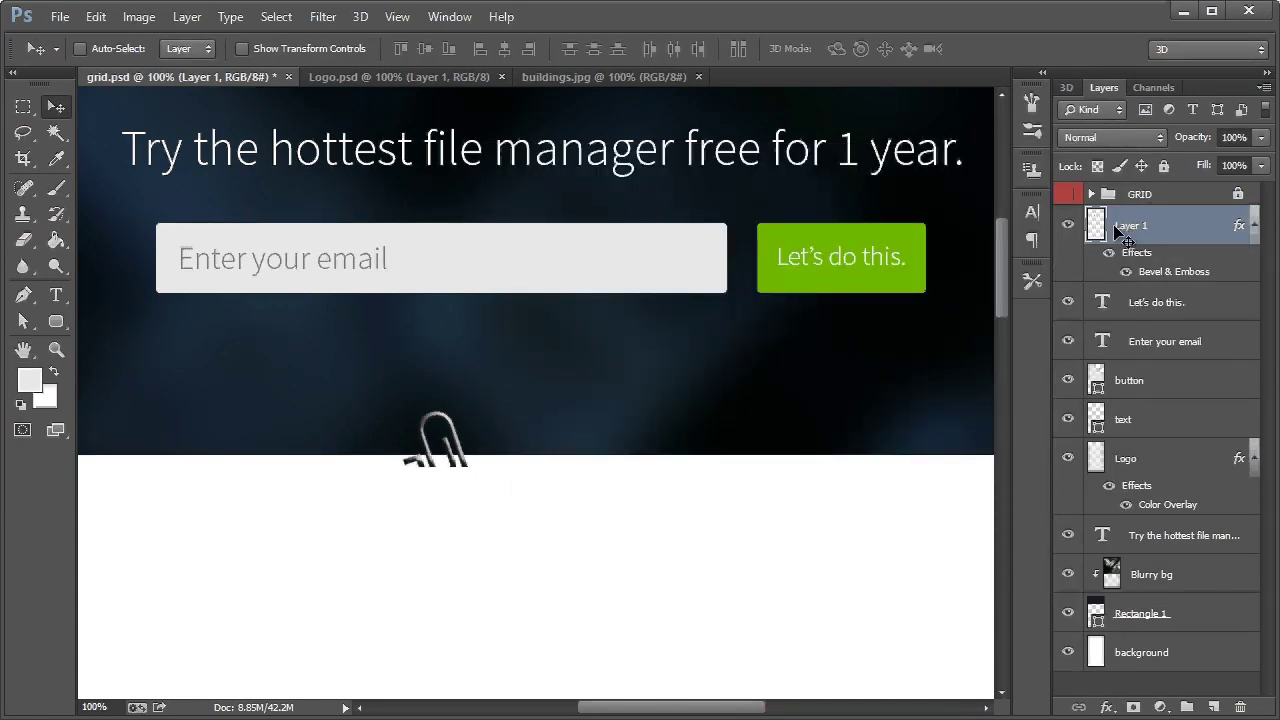
right_click(1118, 230)
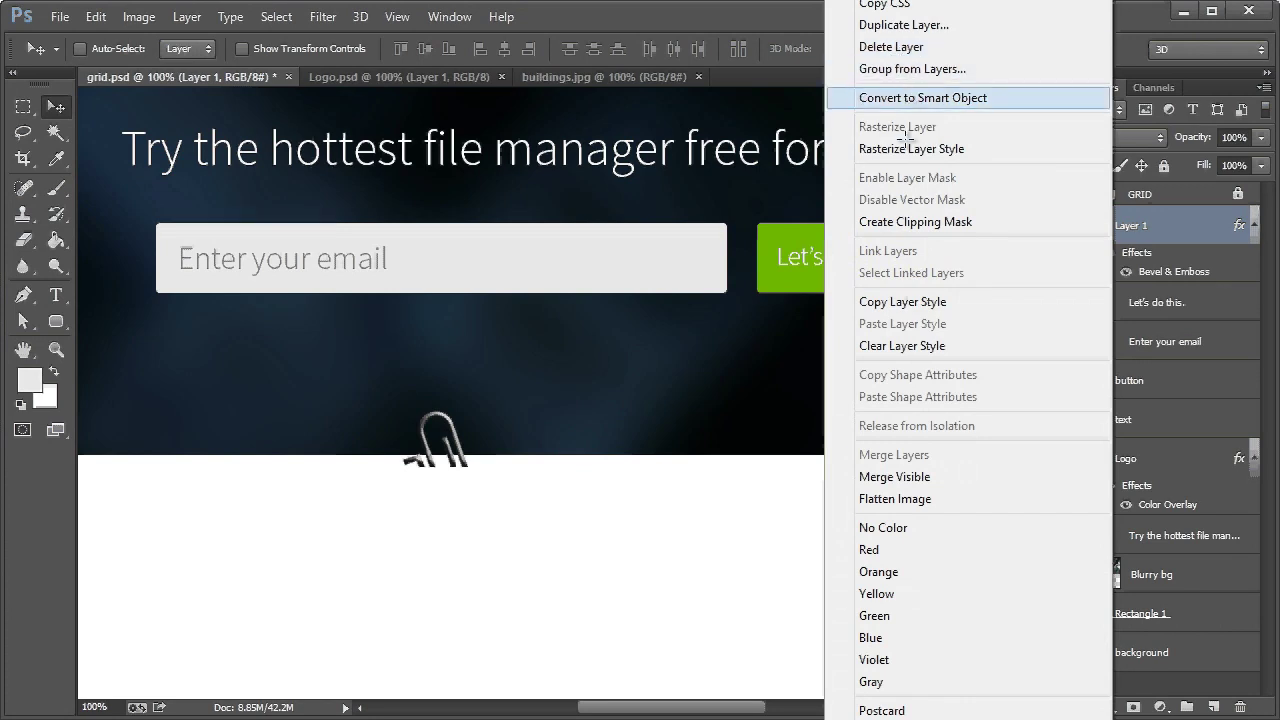
key(Return)
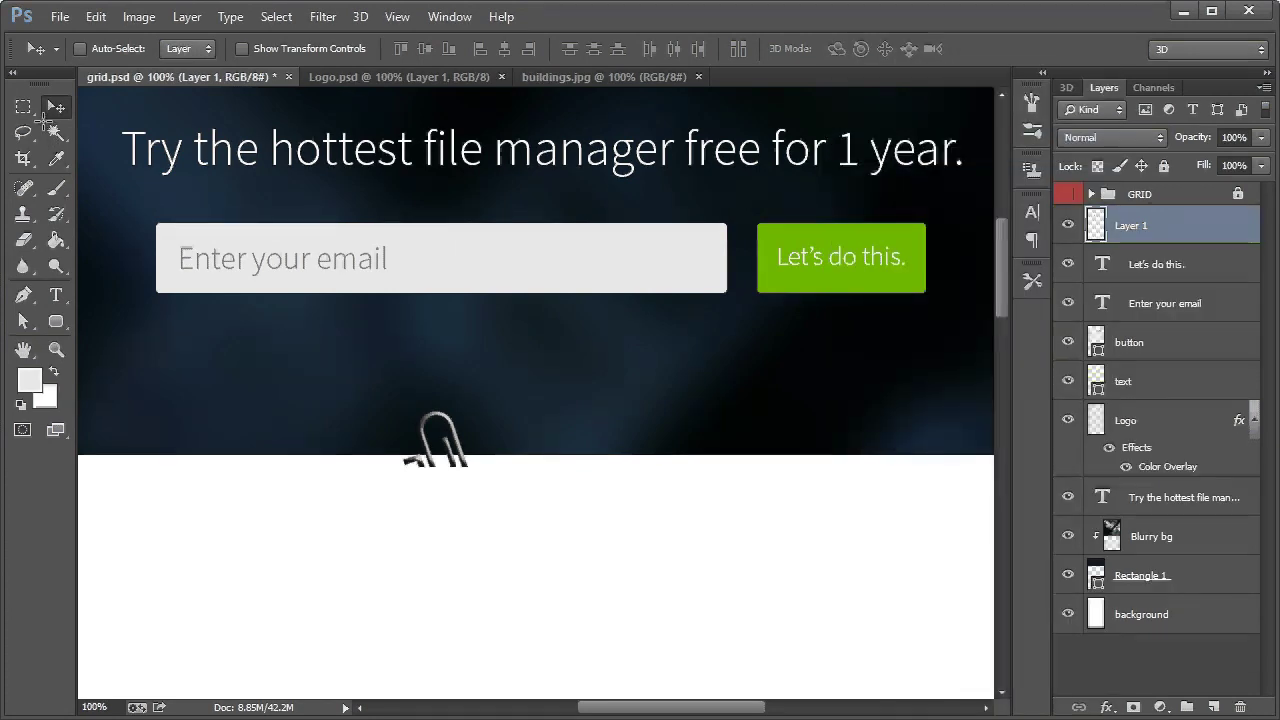
Erase the paperclip pixels spilling below the dark header
click(23, 106)
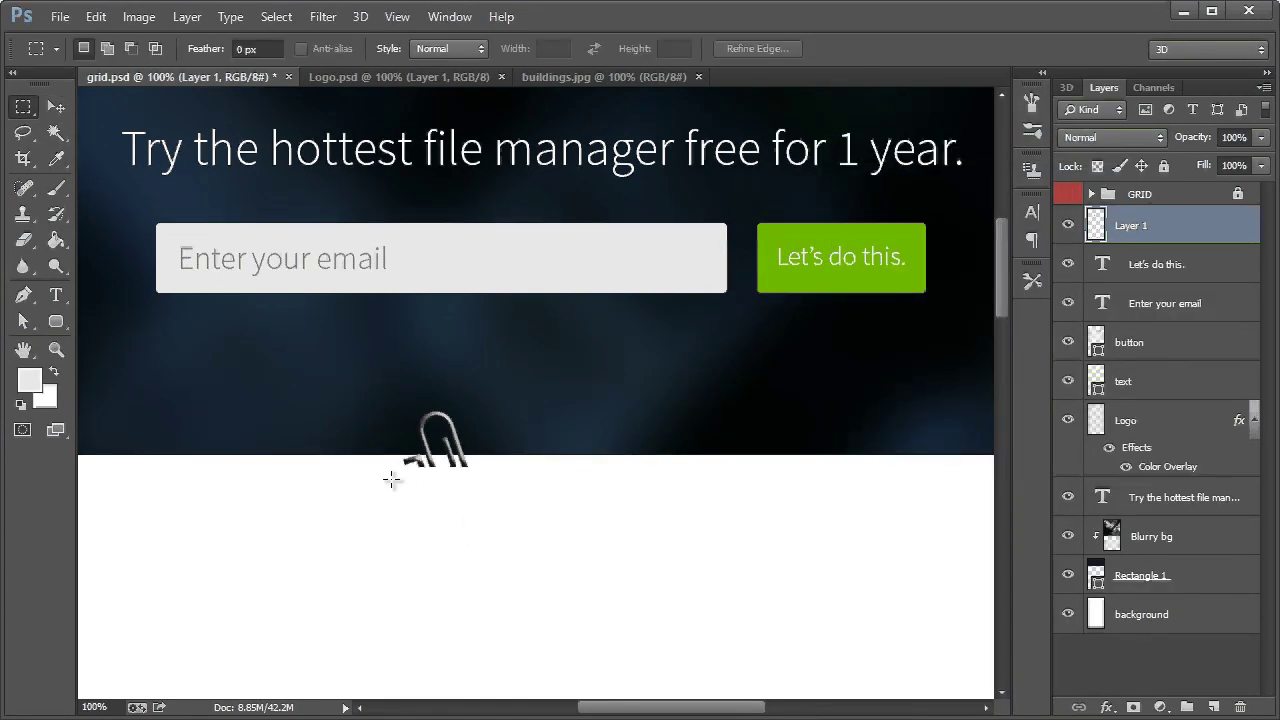
drag(533, 511, 349, 455)
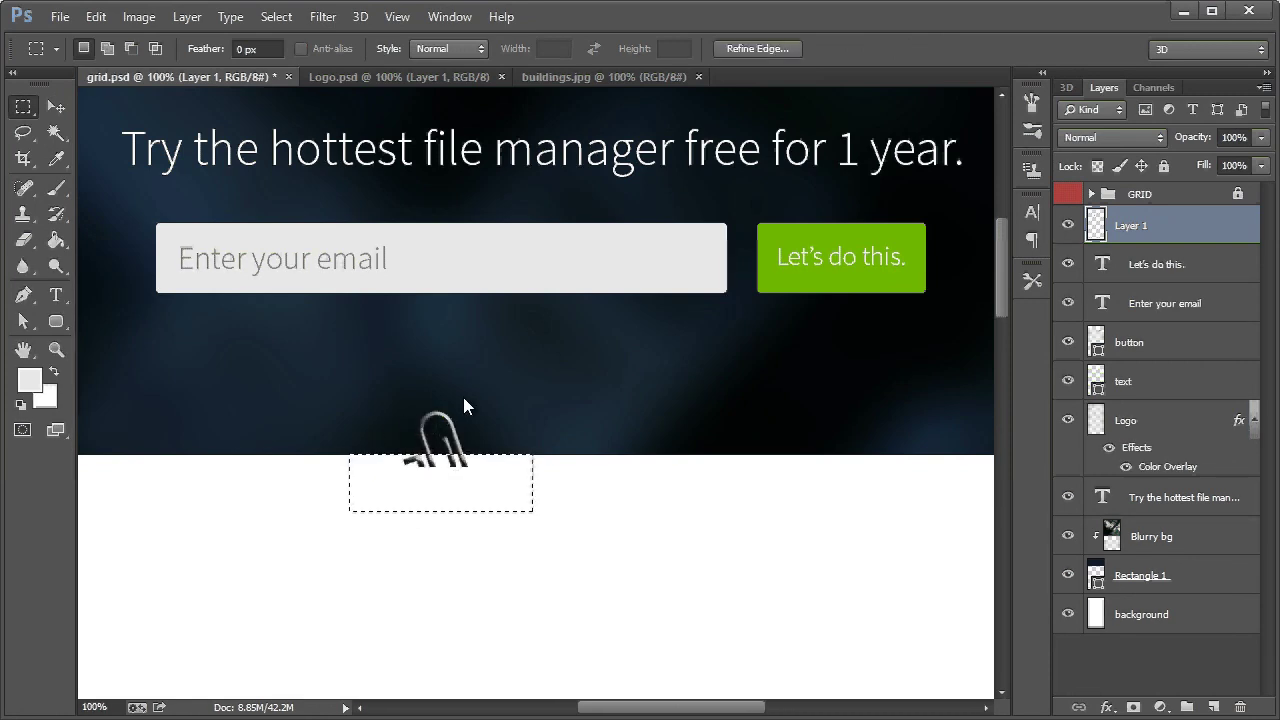
key(Delete)
key(ctrl+d)
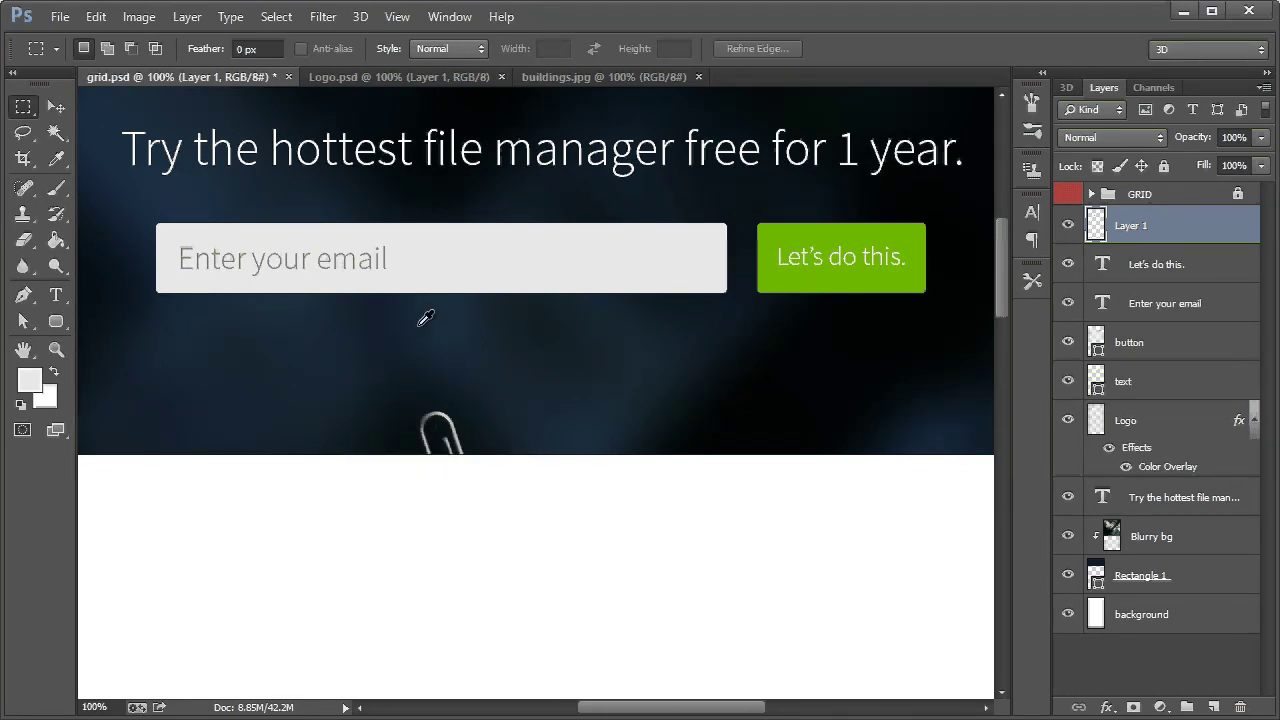
click(48, 100)
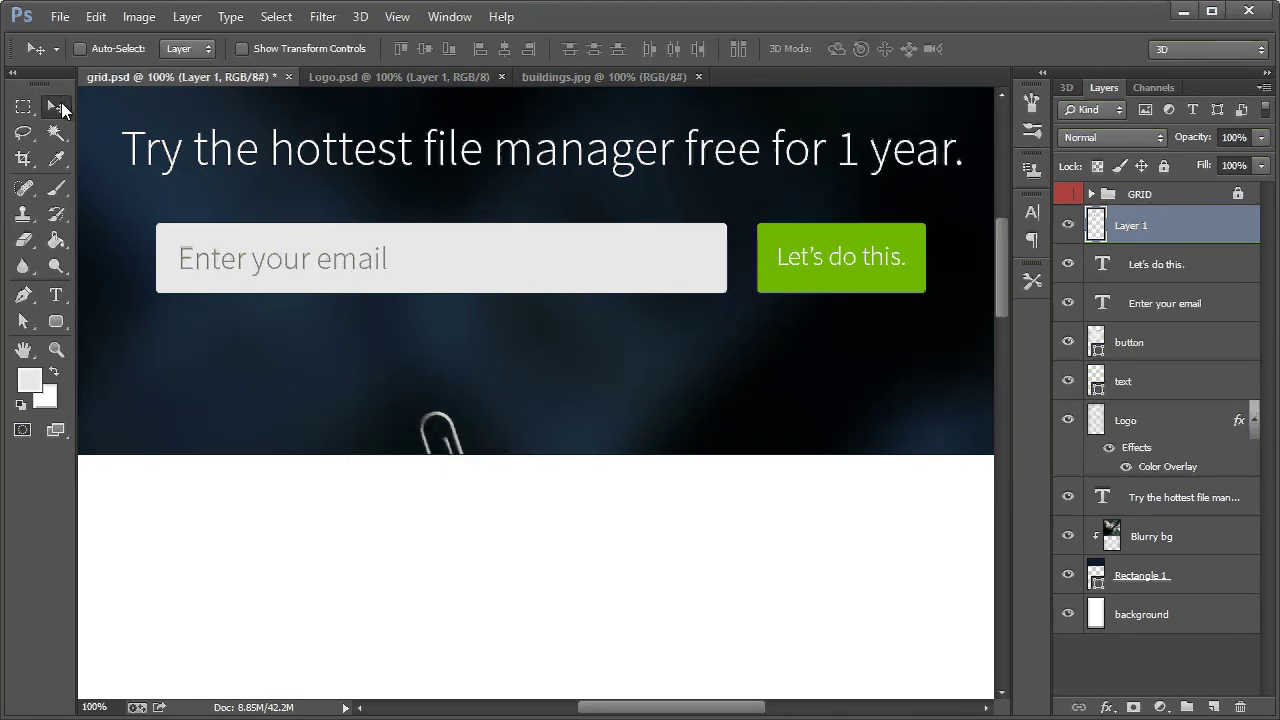
Apply a Brightness/Contrast adjustment of Brightness 12 and Contrast 40 to the paperclip on Layer 1
click(128, 17)
mouse_move(186, 66)
click(462, 73)
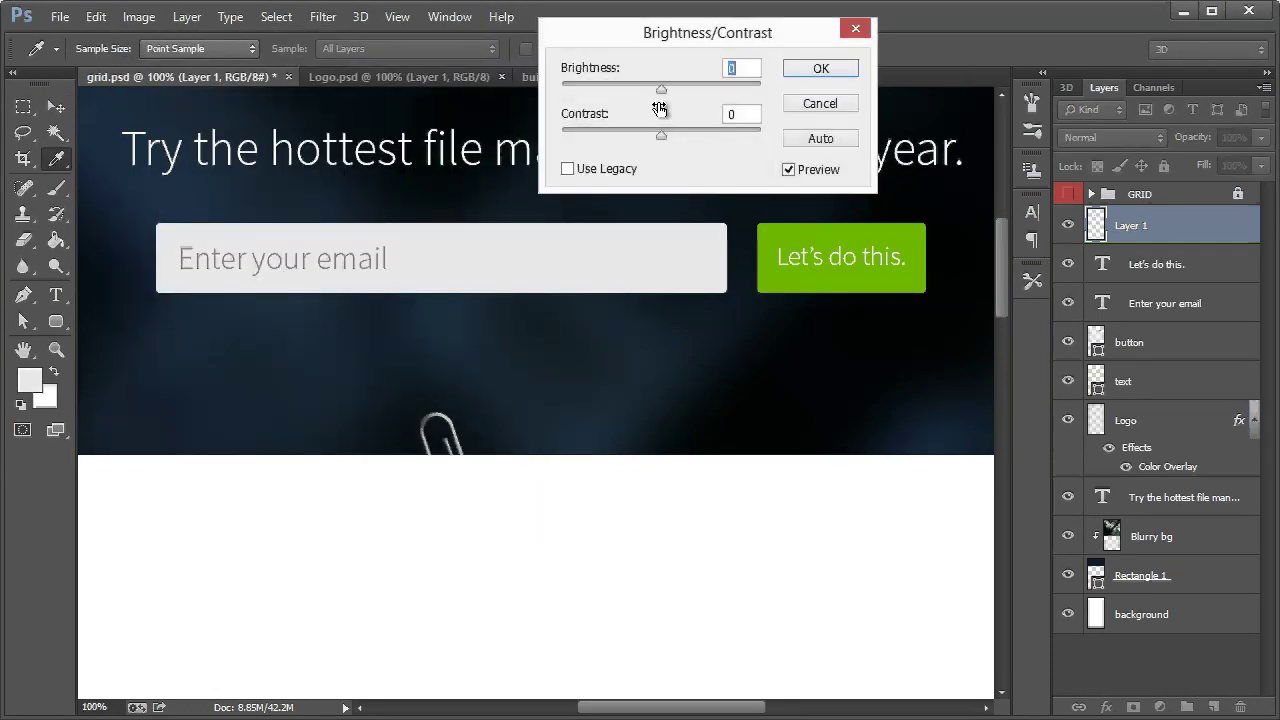
mouse_move(661, 89)
mouse_down()
mouse_move(641, 80)
mouse_move(658, 92)
mouse_up()
mouse_move(700, 136)
mouse_down()
mouse_move(775, 128)
mouse_move(711, 128)
mouse_up()
mouse_move(662, 89)
mouse_down()
mouse_move(686, 89)
mouse_move(669, 89)
mouse_up()
drag(695, 130, 701, 130)
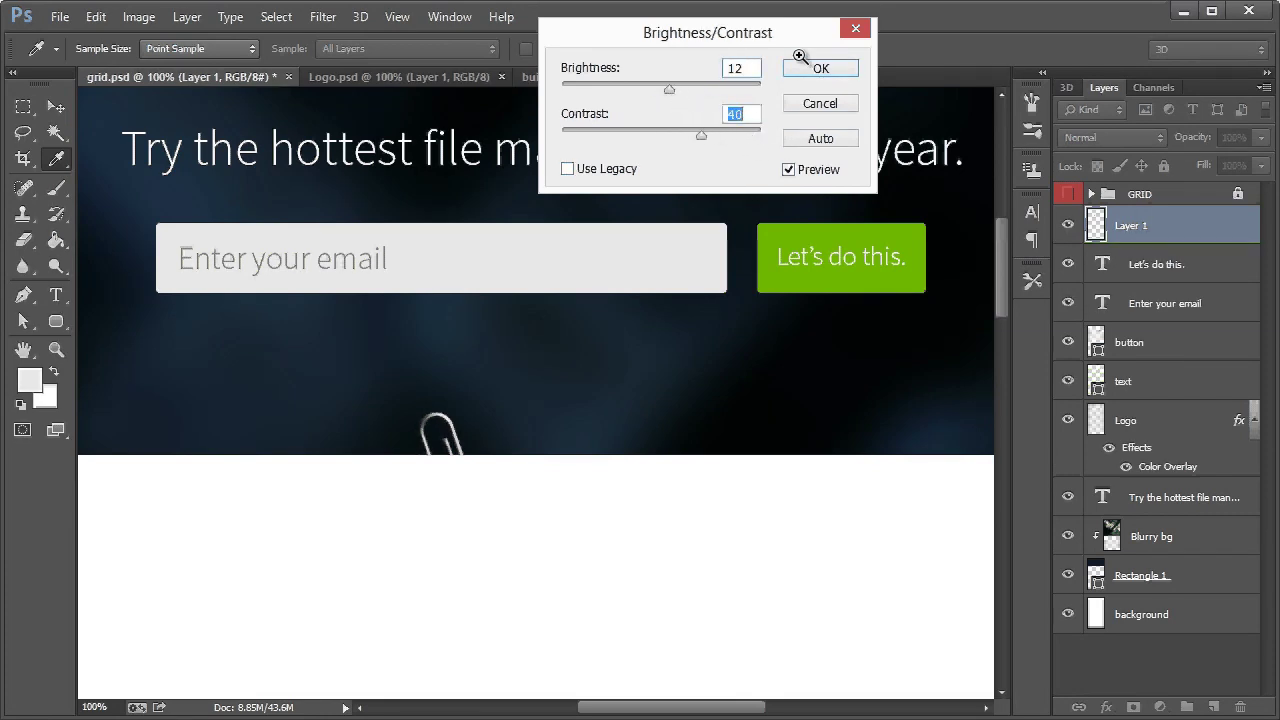
click(820, 67)
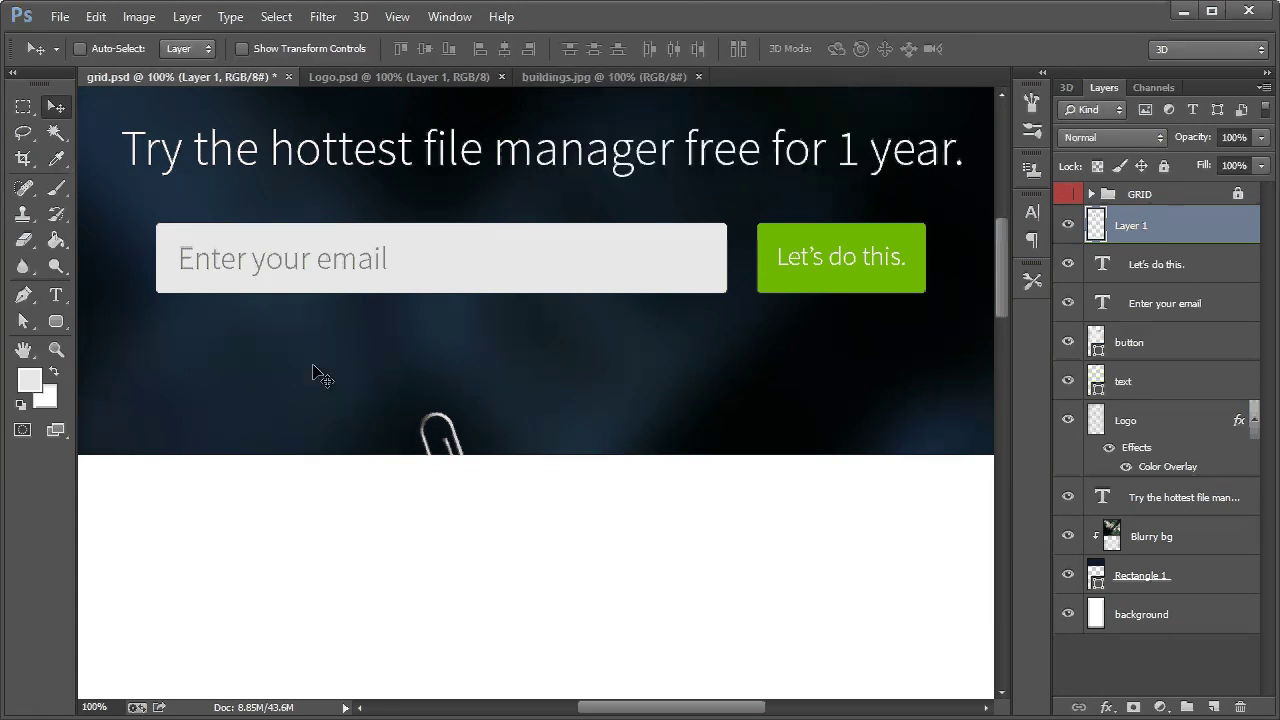
Zoom out to the whole header and move the paperclip right, centred beneath the logo
click(56, 349)
click(445, 464)
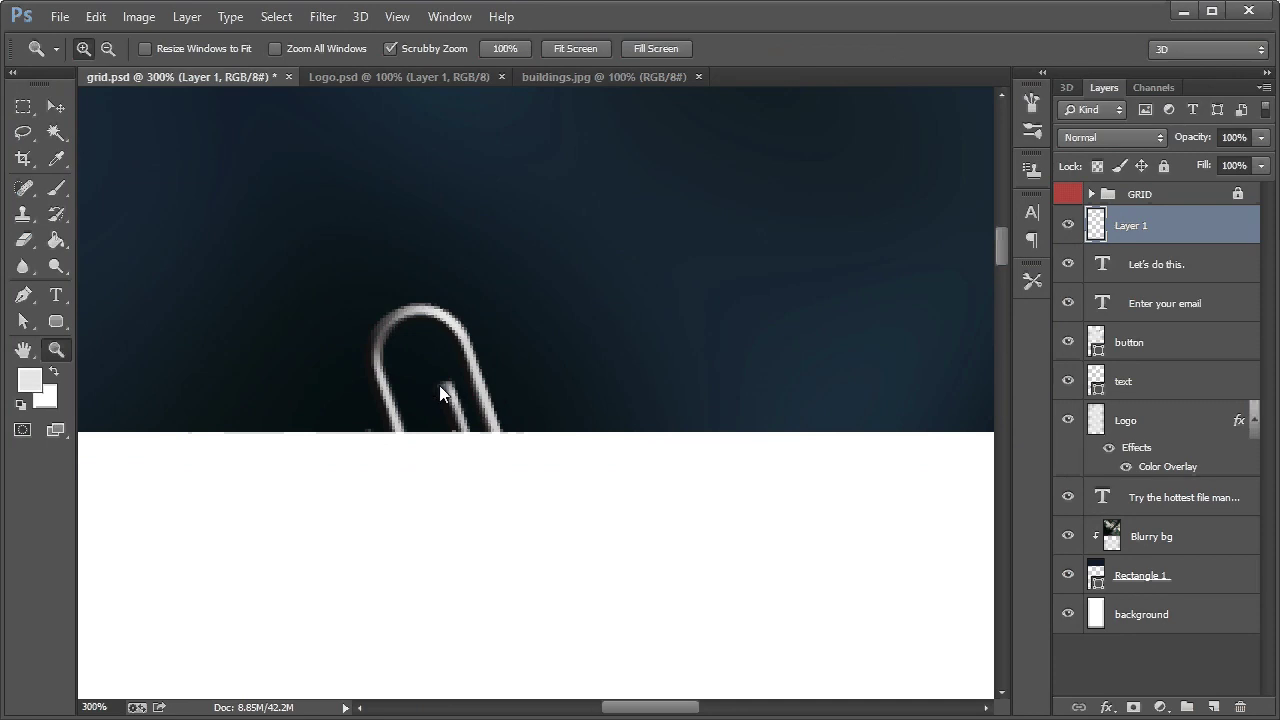
key(ctrl+1)
scroll(600, 410, up, 2)
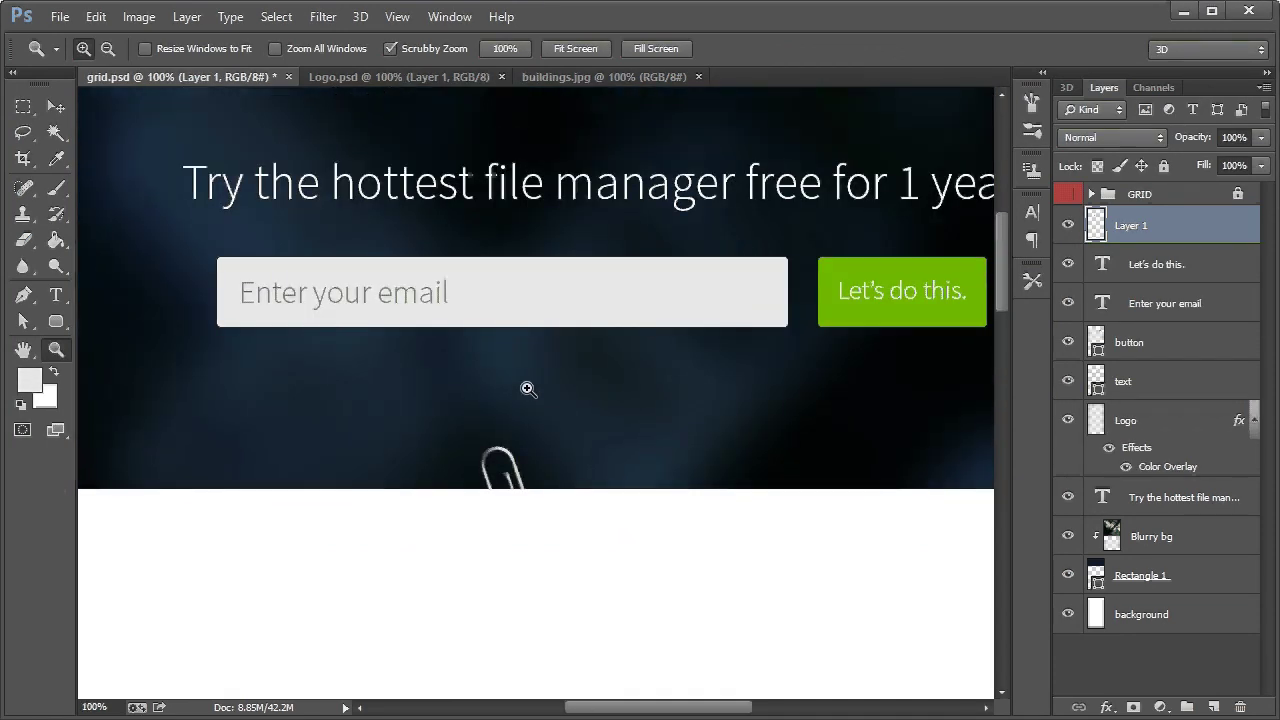
right_click(466, 374)
click(530, 505)
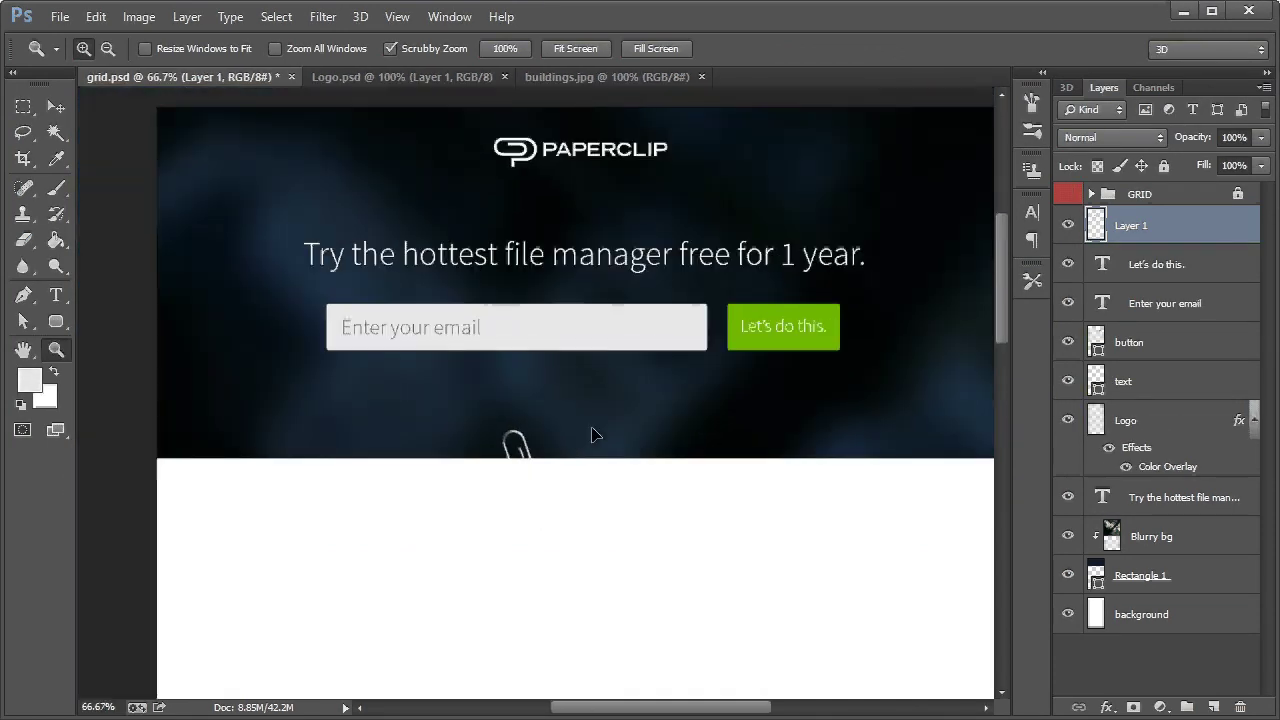
click(59, 109)
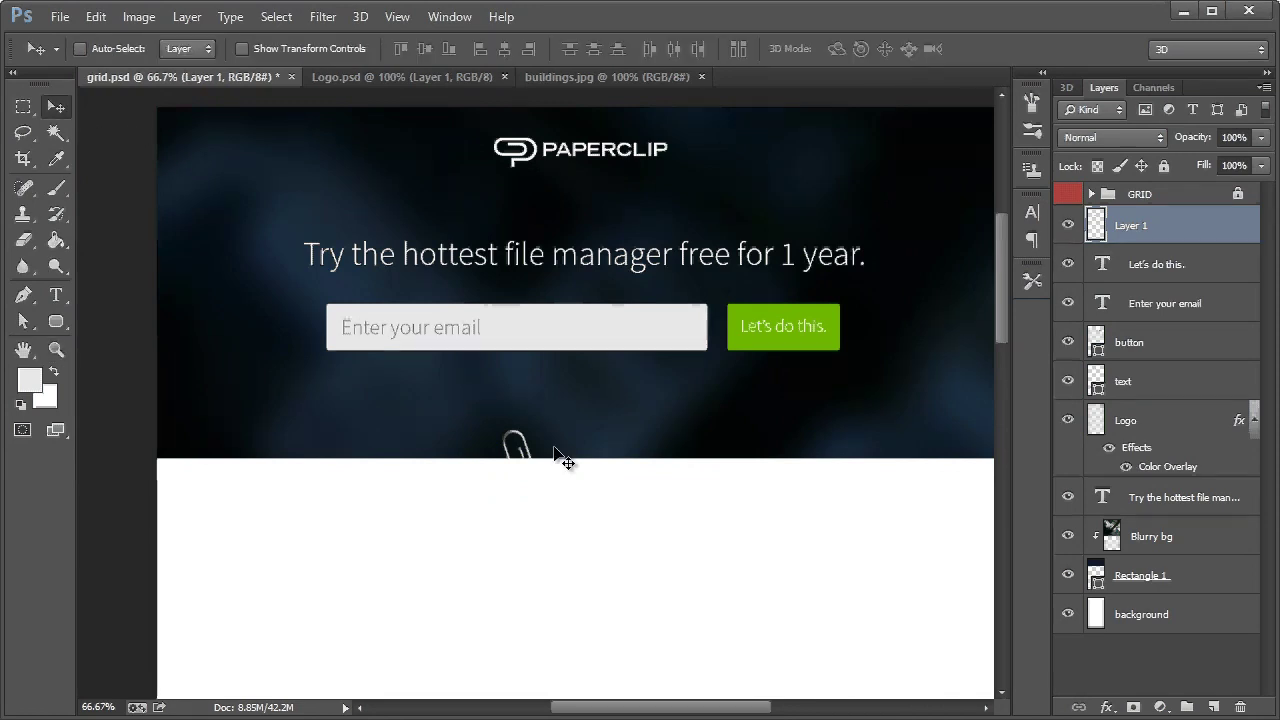
drag(515, 443, 580, 443)
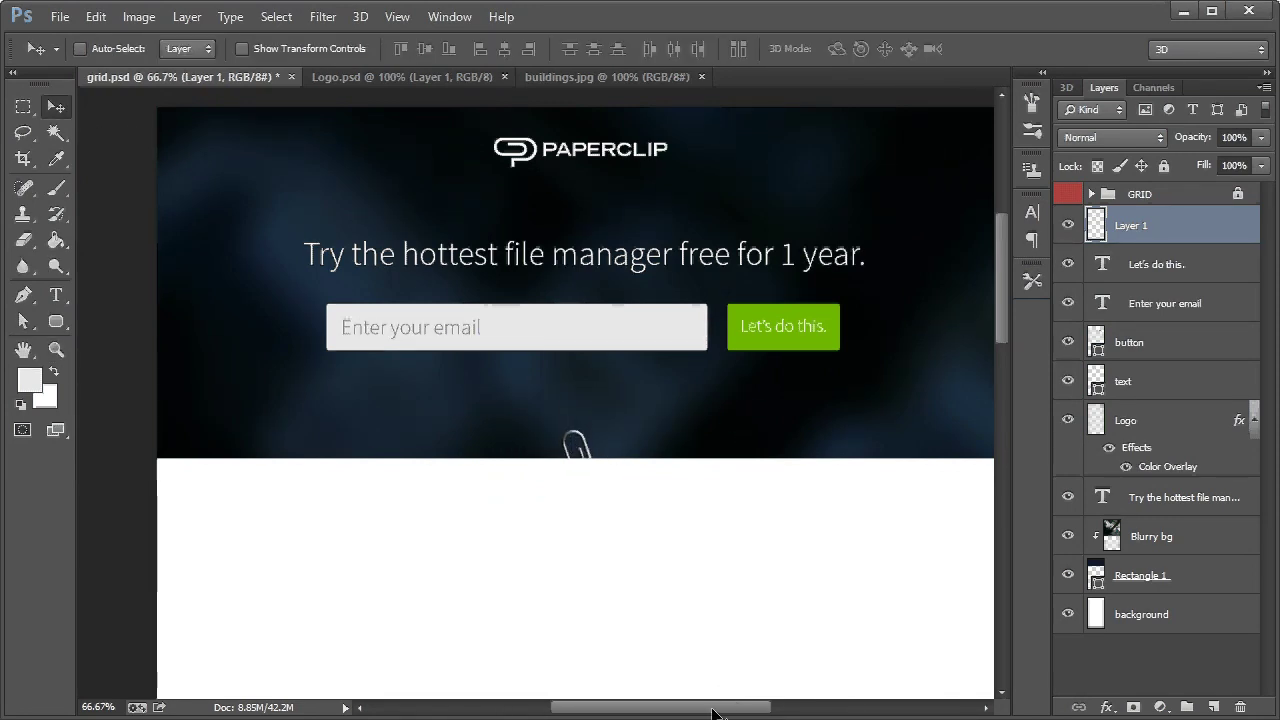
drag(713, 711, 726, 711)
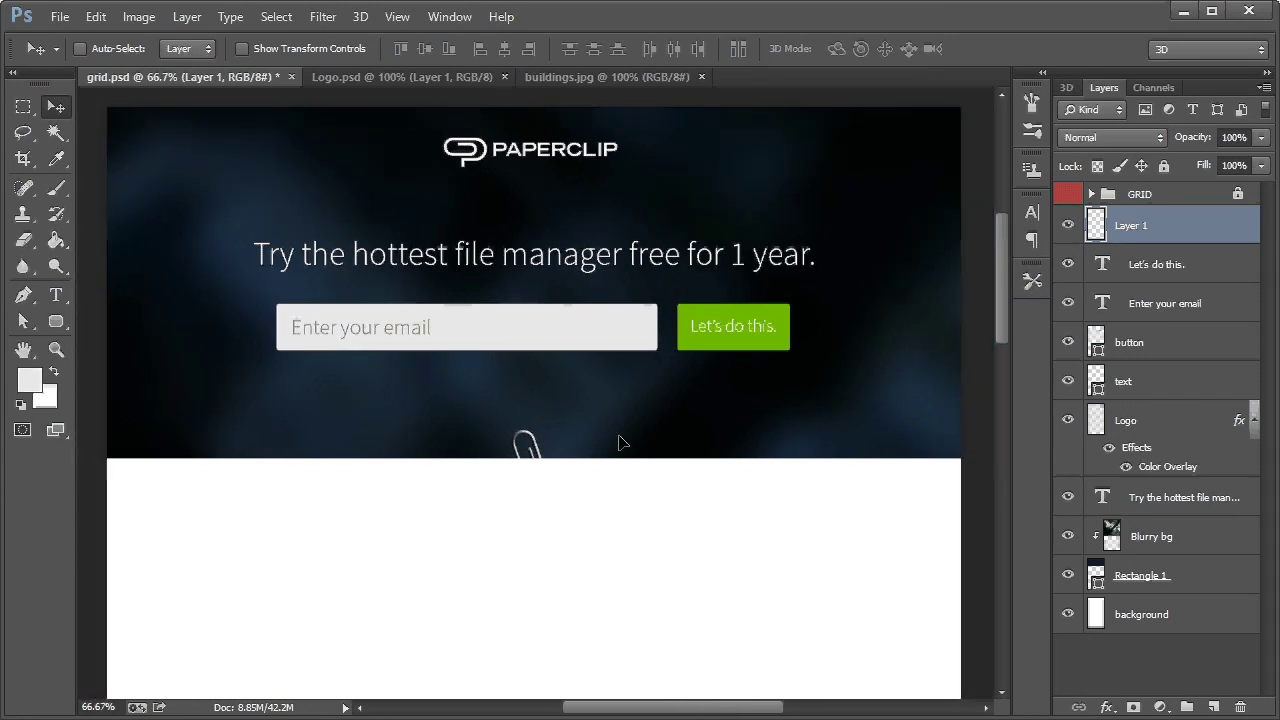
Shorten the dark header rectangle to 92.68% height and raise the paperclip to its new bottom edge
click(1161, 581)
key(ctrl+t)
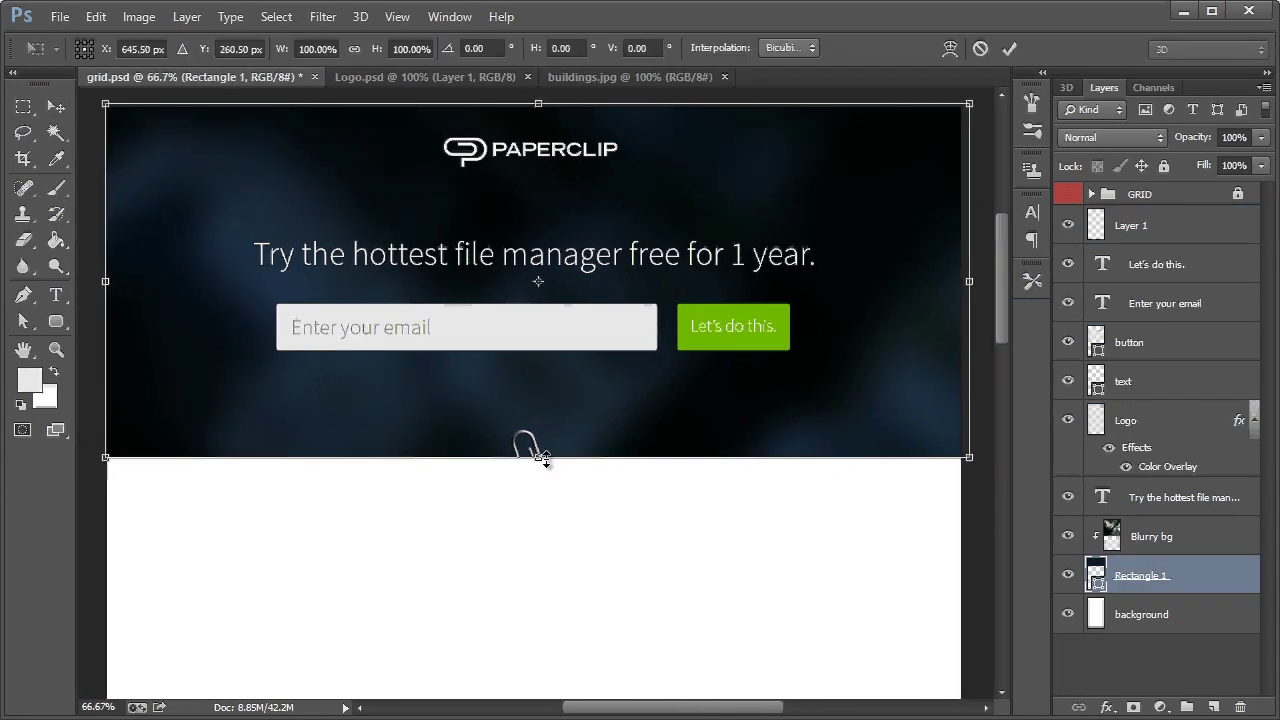
mouse_move(546, 451)
mouse_down()
mouse_move(523, 433)
mouse_move(541, 447)
mouse_up()
click(56, 107)
key(Return)
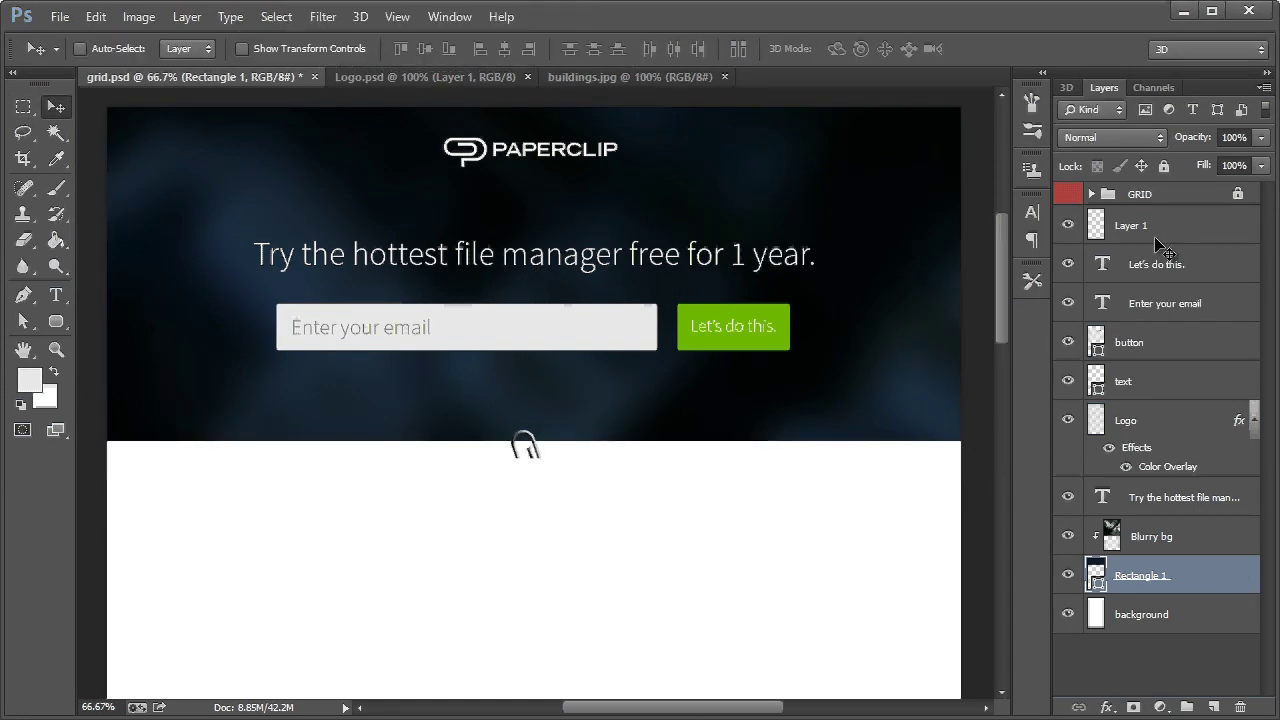
click(1160, 245)
drag(517, 408, 518, 391)
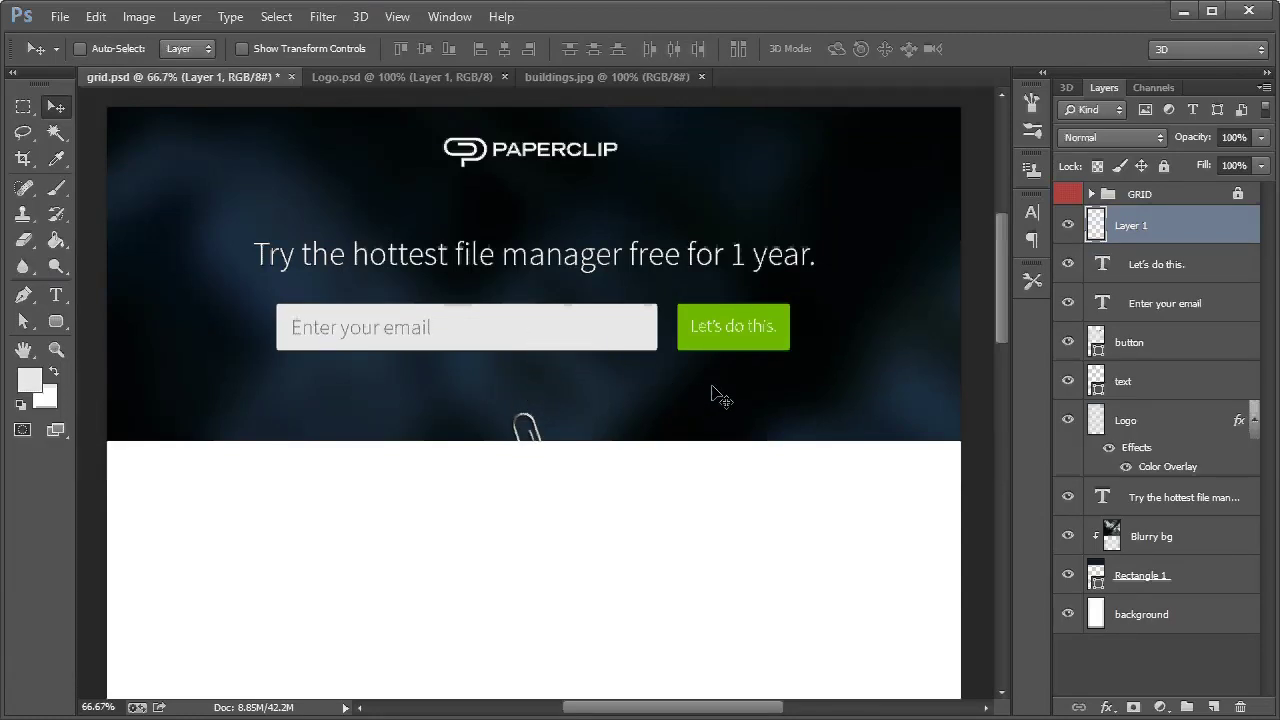
scroll(712, 405, down, 2)
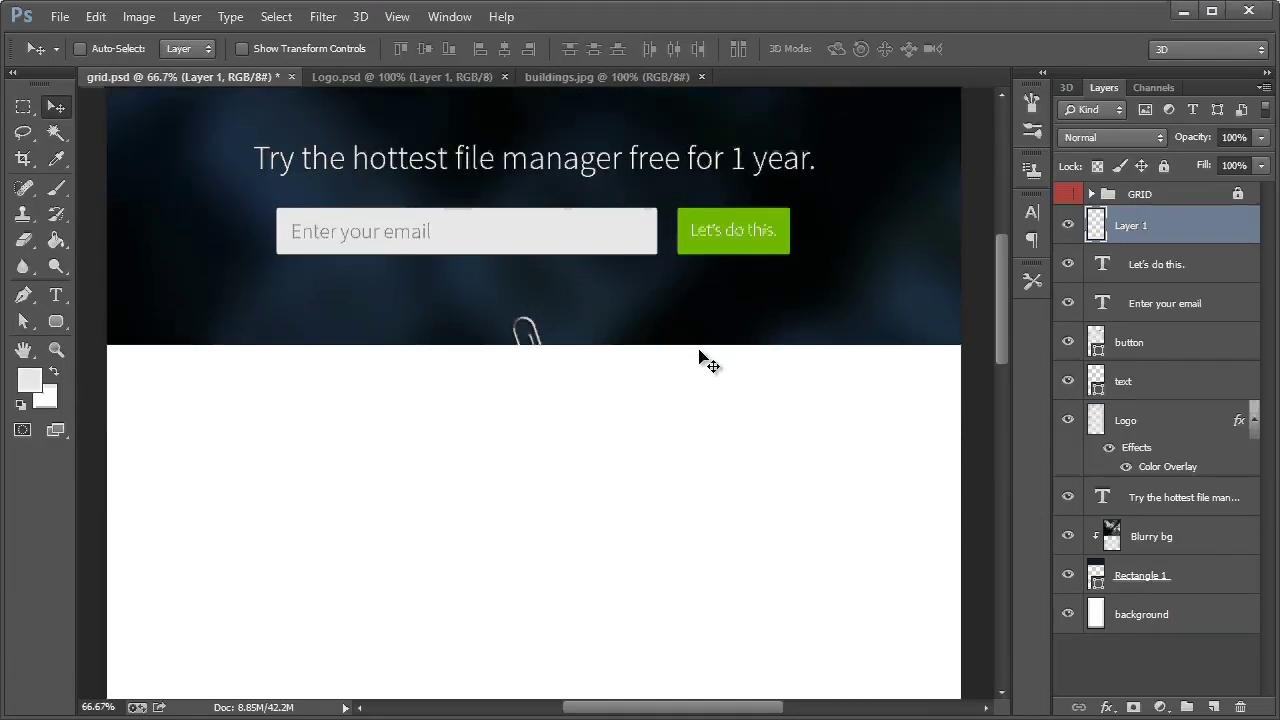
scroll(735, 350, up, 2)
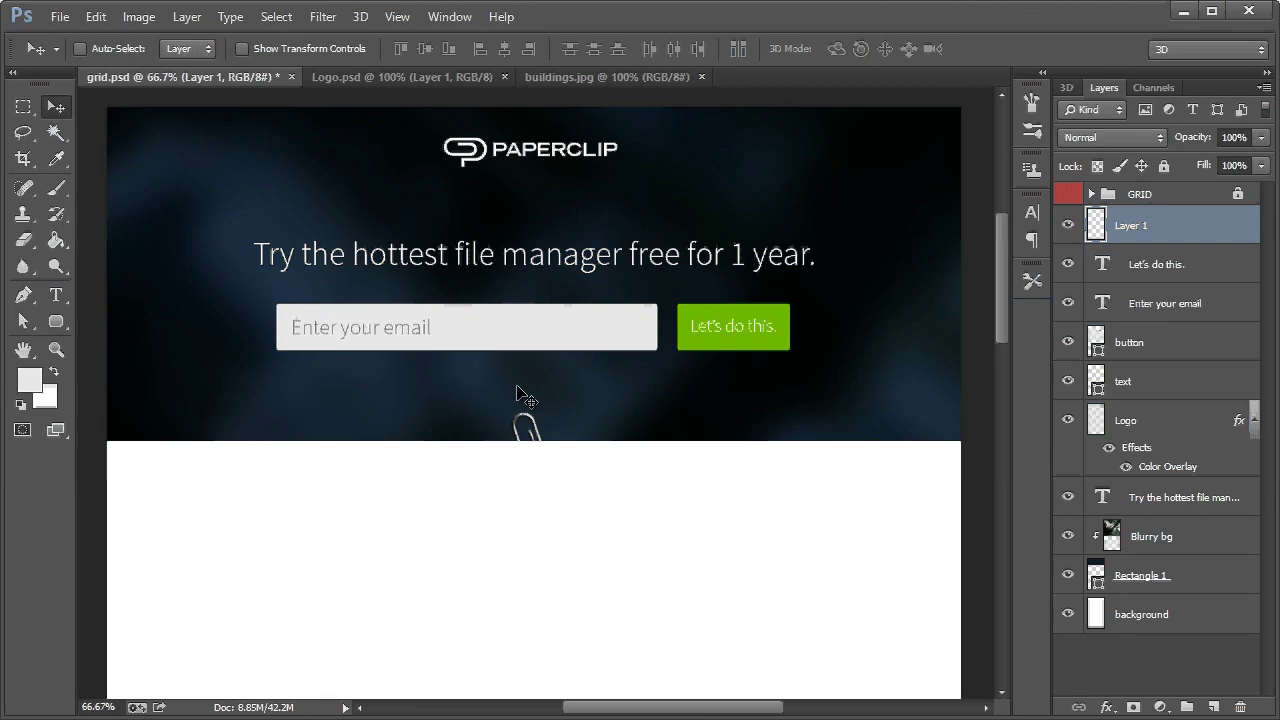
scroll(545, 400, down, 2)
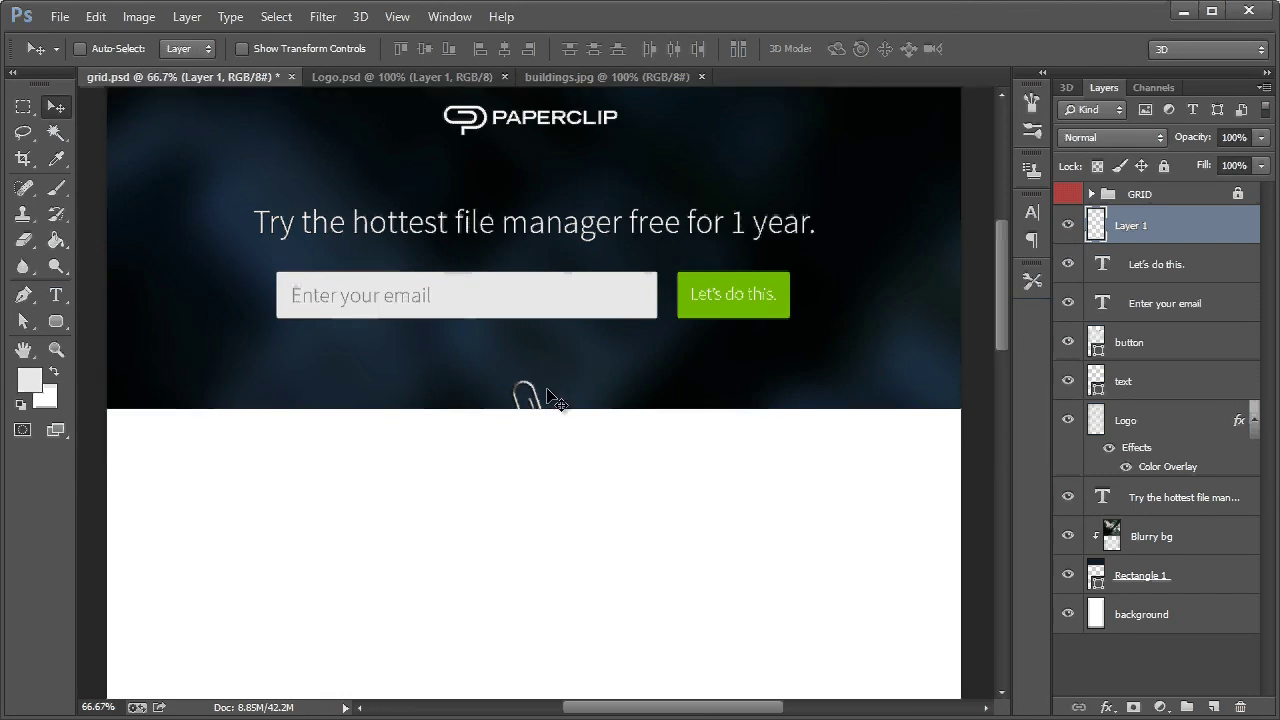
scroll(314, 303, down, 1)
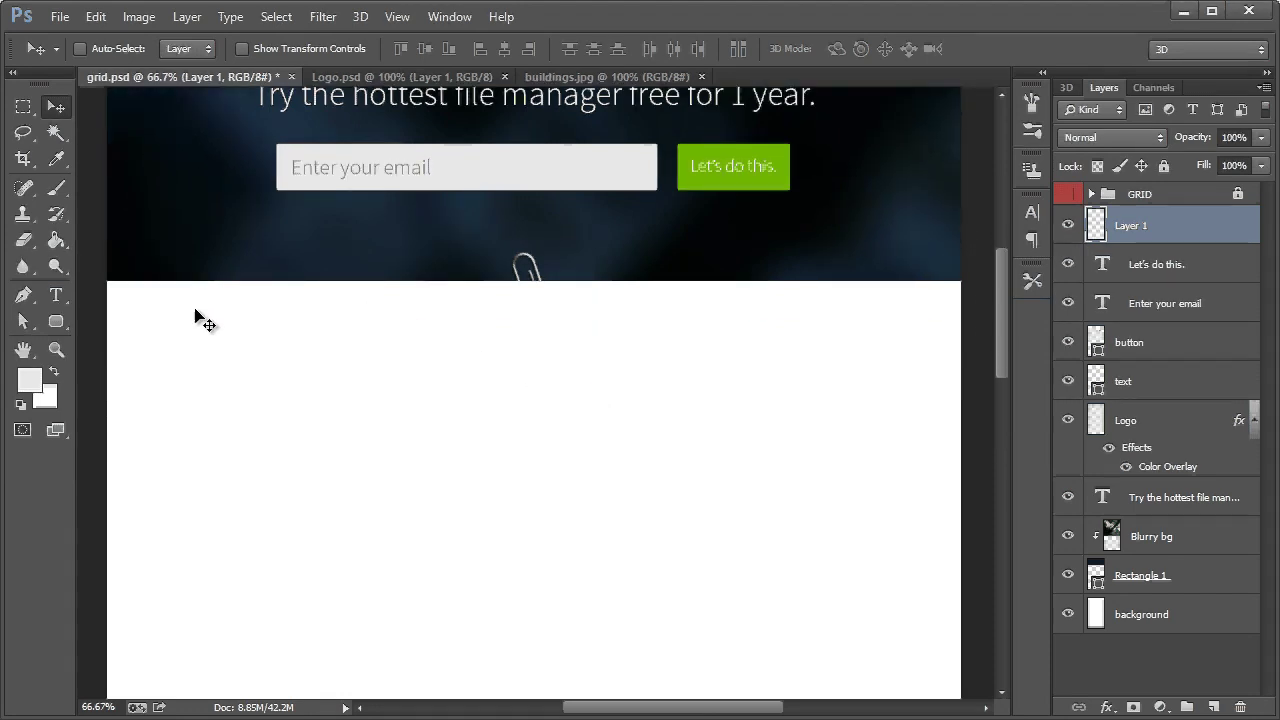
scroll(109, 263, down, 1)
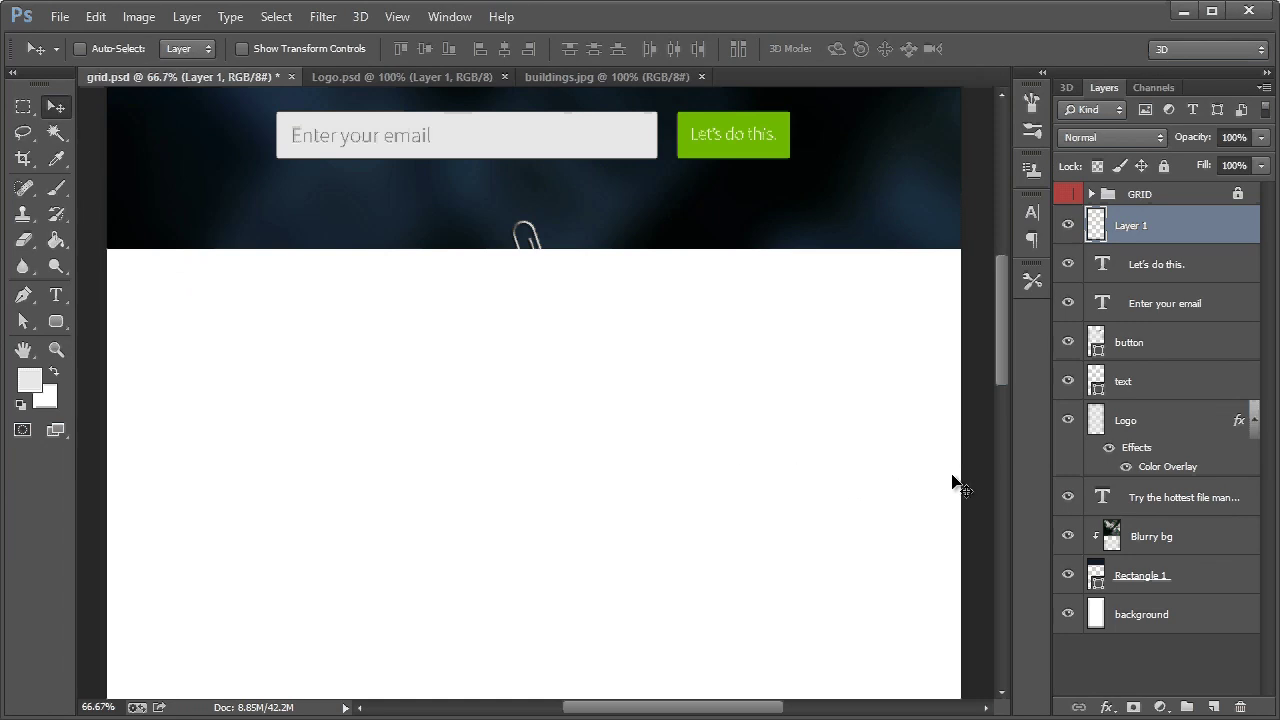
scroll(914, 523, up, 1)
scroll(917, 525, down, 2)
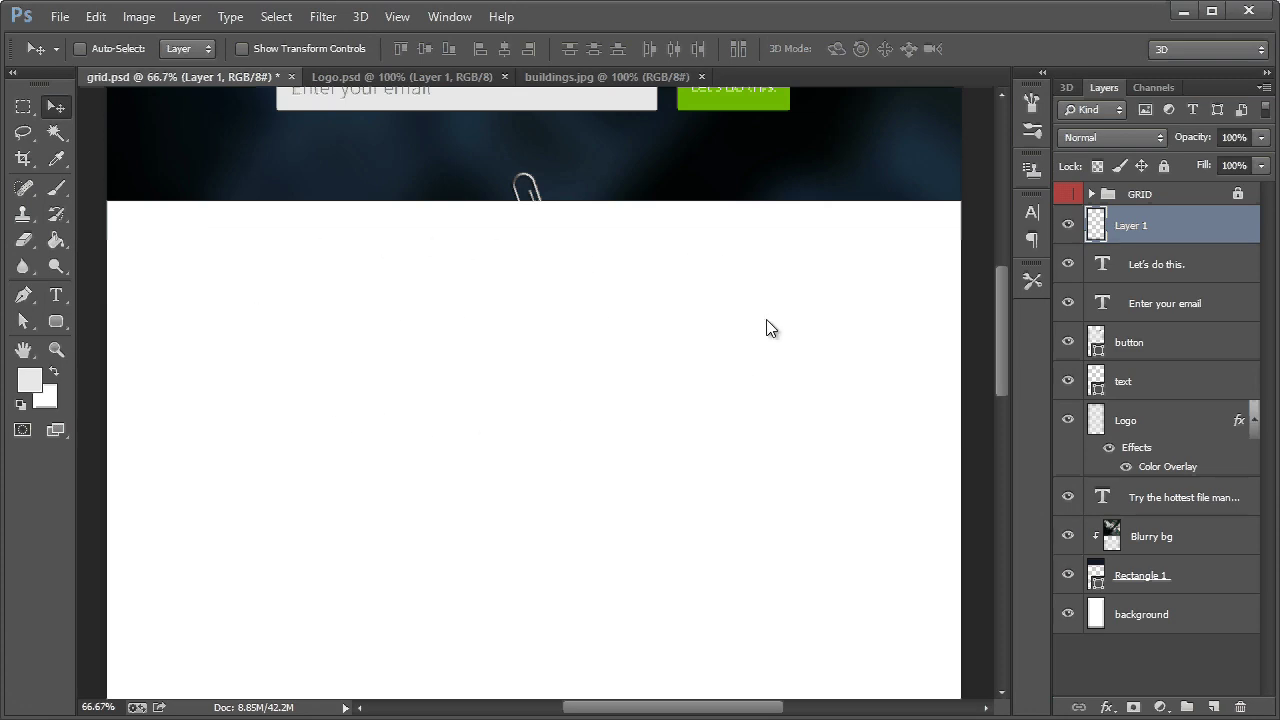
drag(1002, 344, 1001, 292)
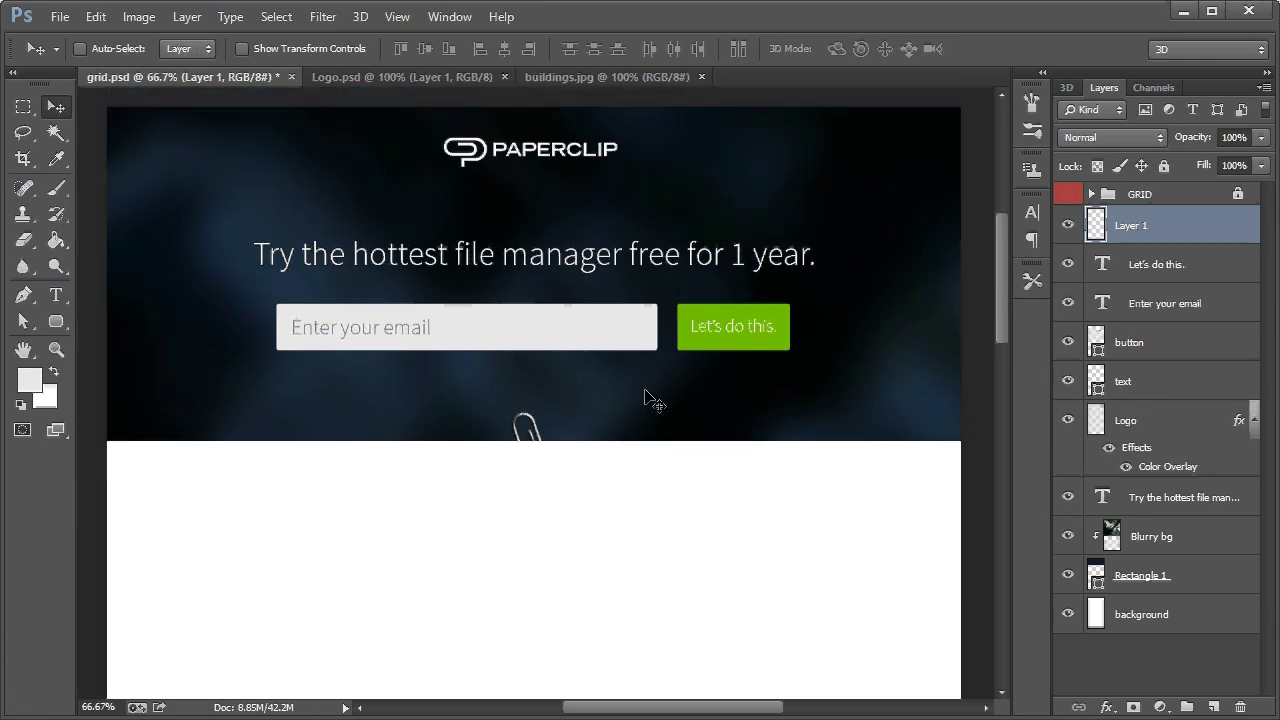